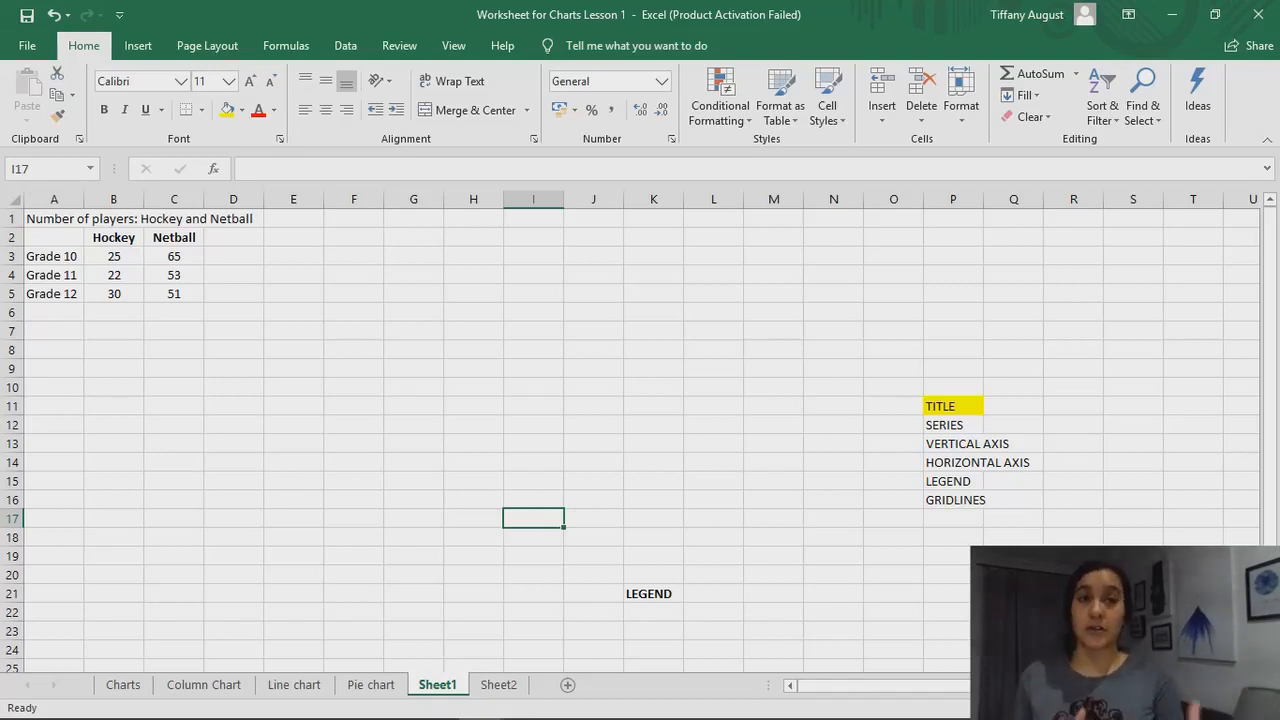
# Insert a 2-D clustered column chart from the hockey and netball data in A2:C5
pyautogui.click(46, 235)
pyautogui.moveTo(46, 235); pyautogui.dragTo(152, 298)
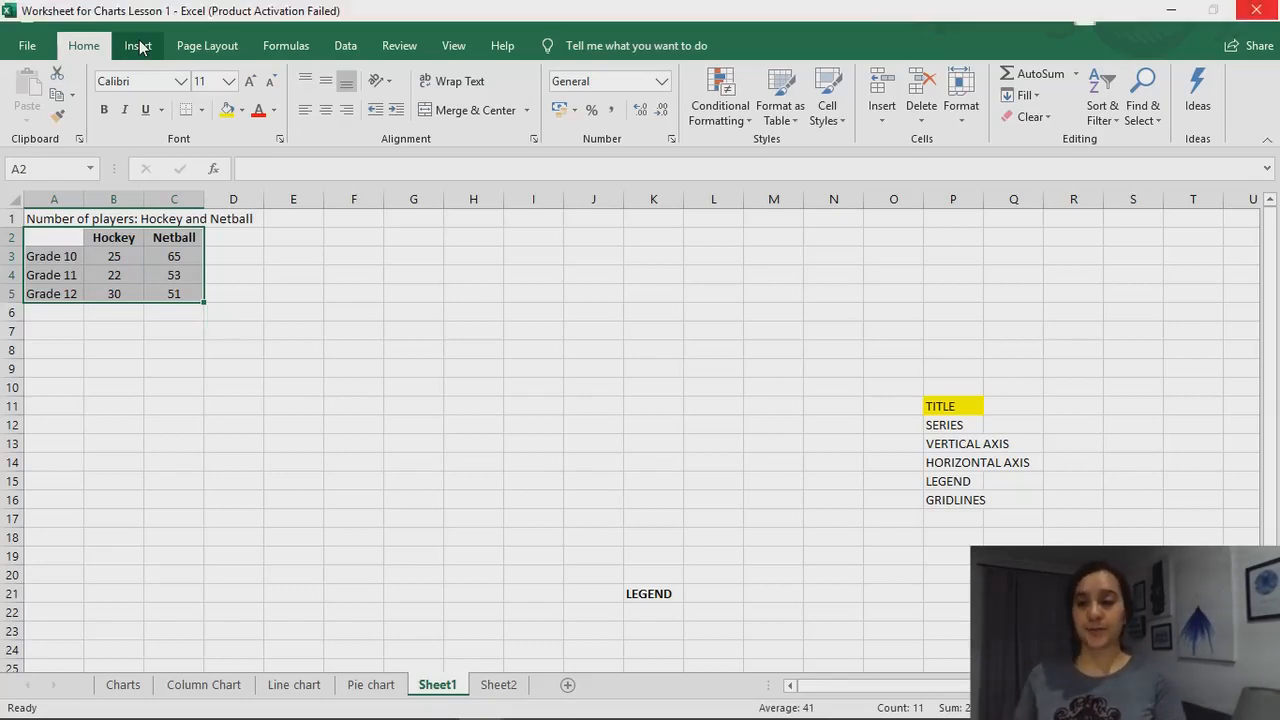
pyautogui.click(139, 46)
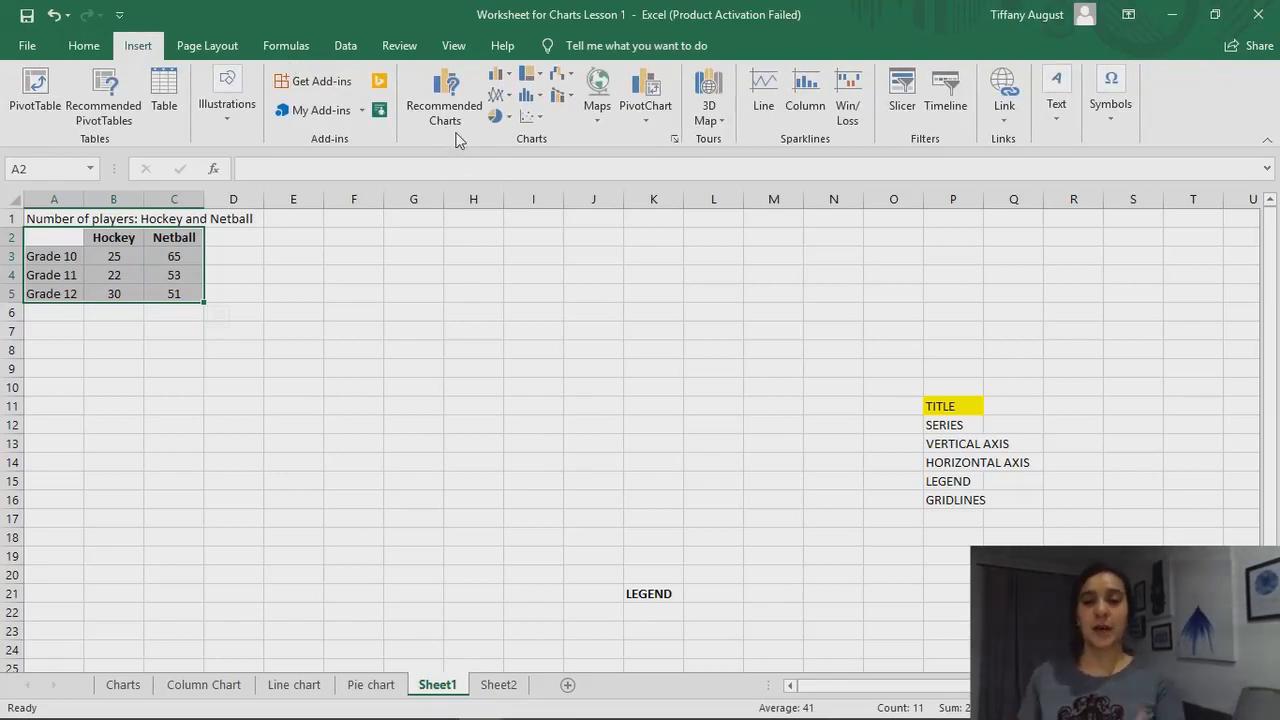
pyautogui.click(507, 78)
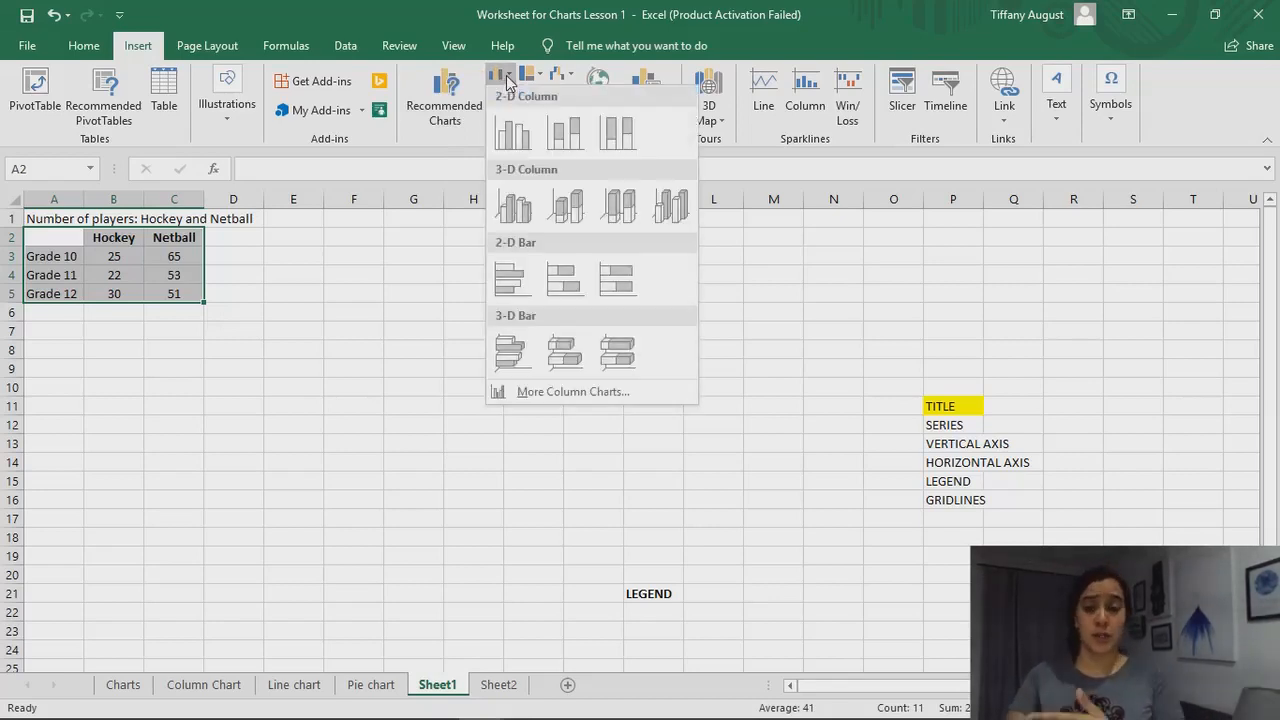
pyautogui.click(513, 130)
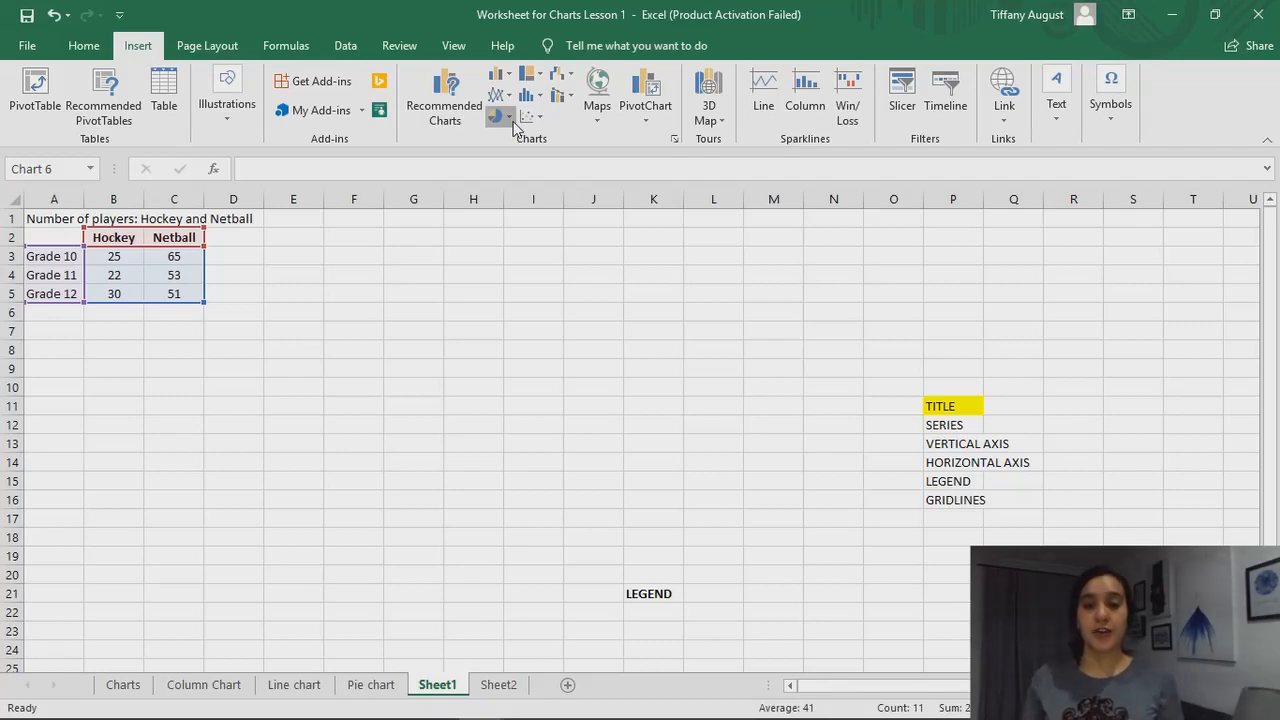
pyautogui.click(500, 116)
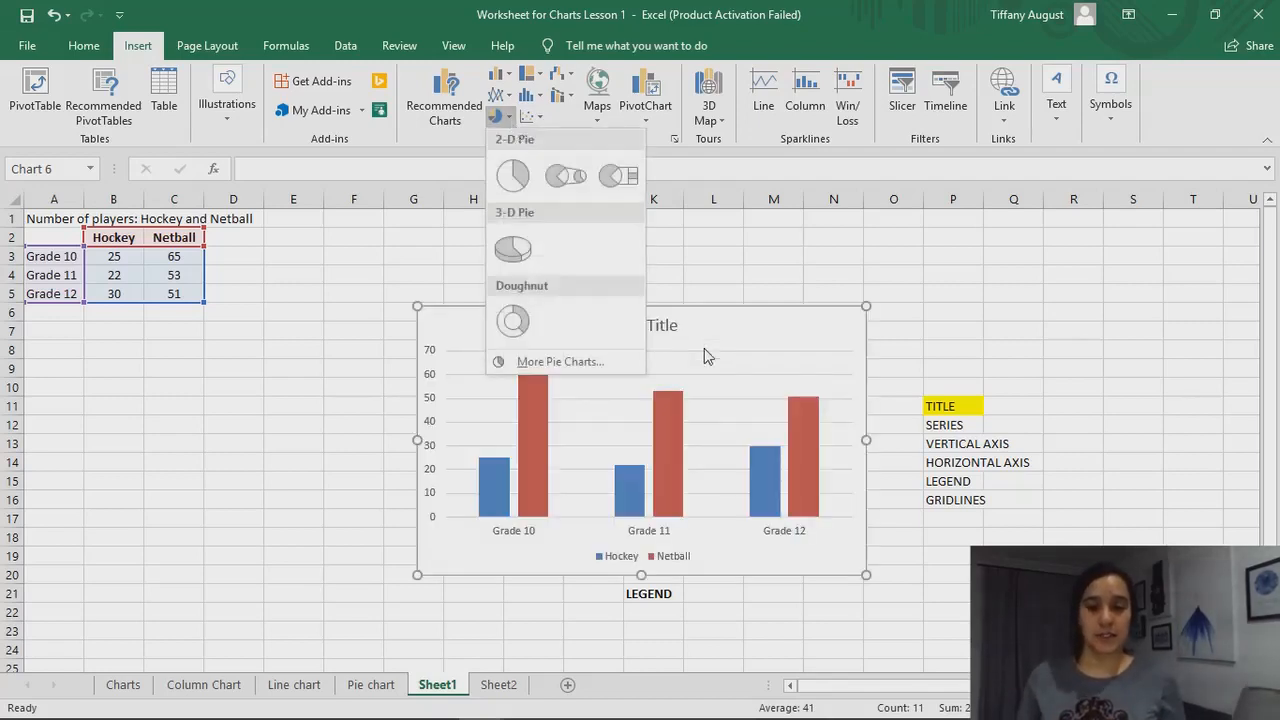
pyautogui.click(748, 286)
pyautogui.click(755, 280)
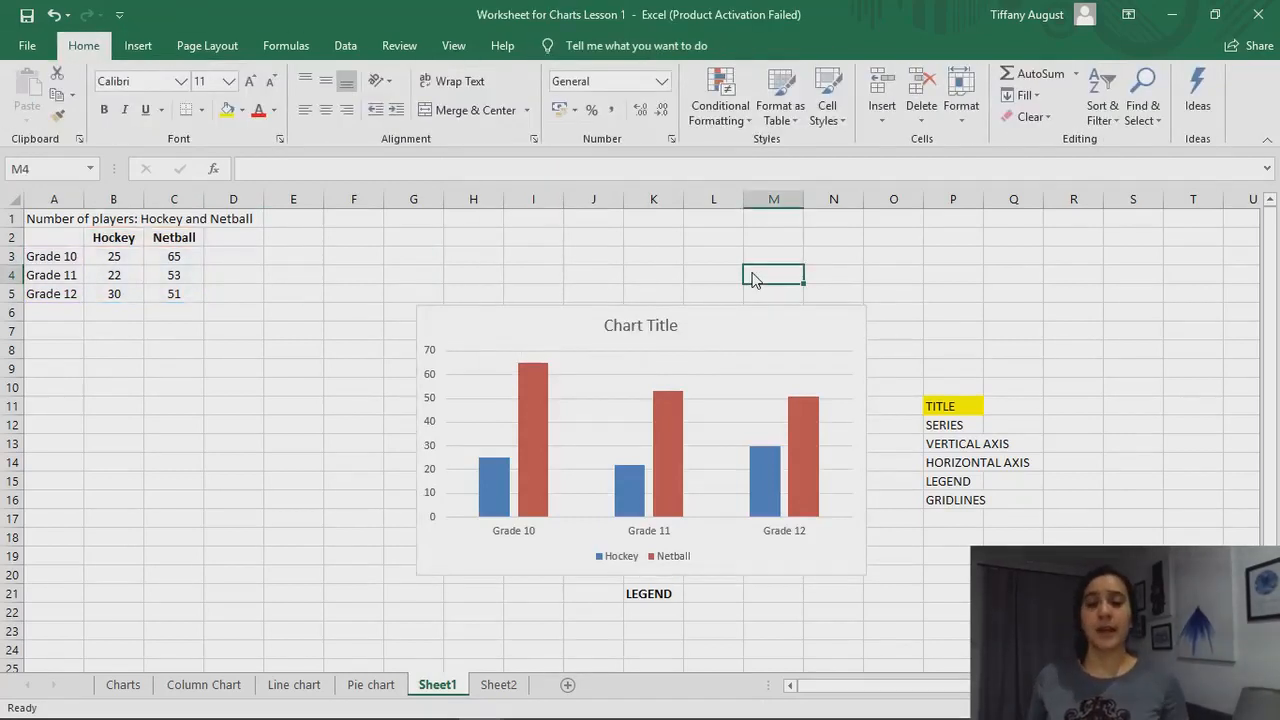
# Replace the chart's placeholder title with "Sport Preferences"
pyautogui.click(655, 385)
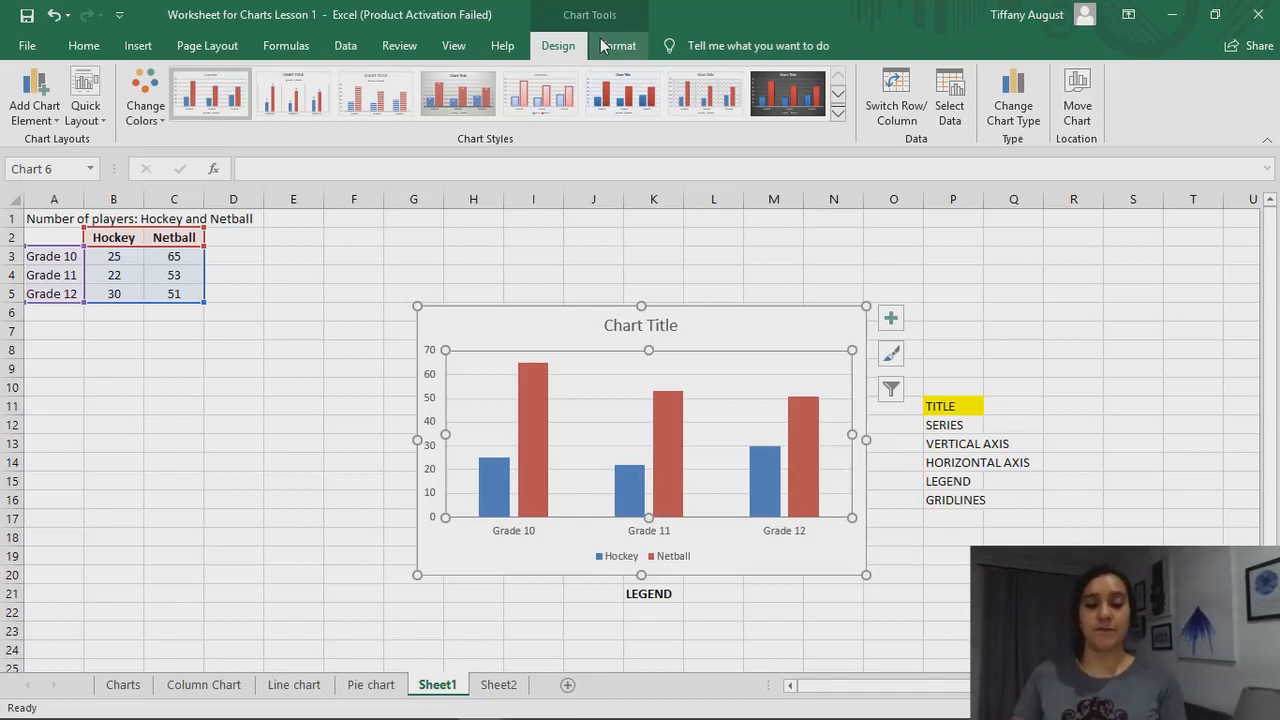
pyautogui.click(654, 324)
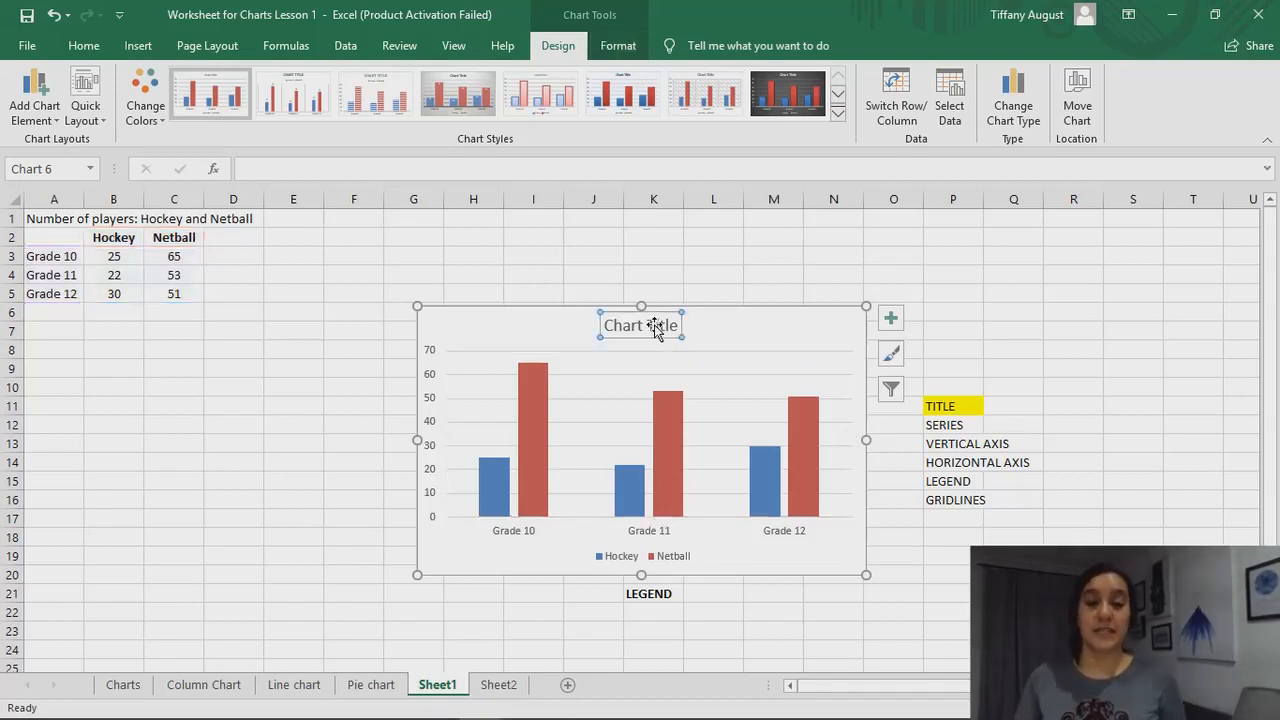
pyautogui.click(725, 293)
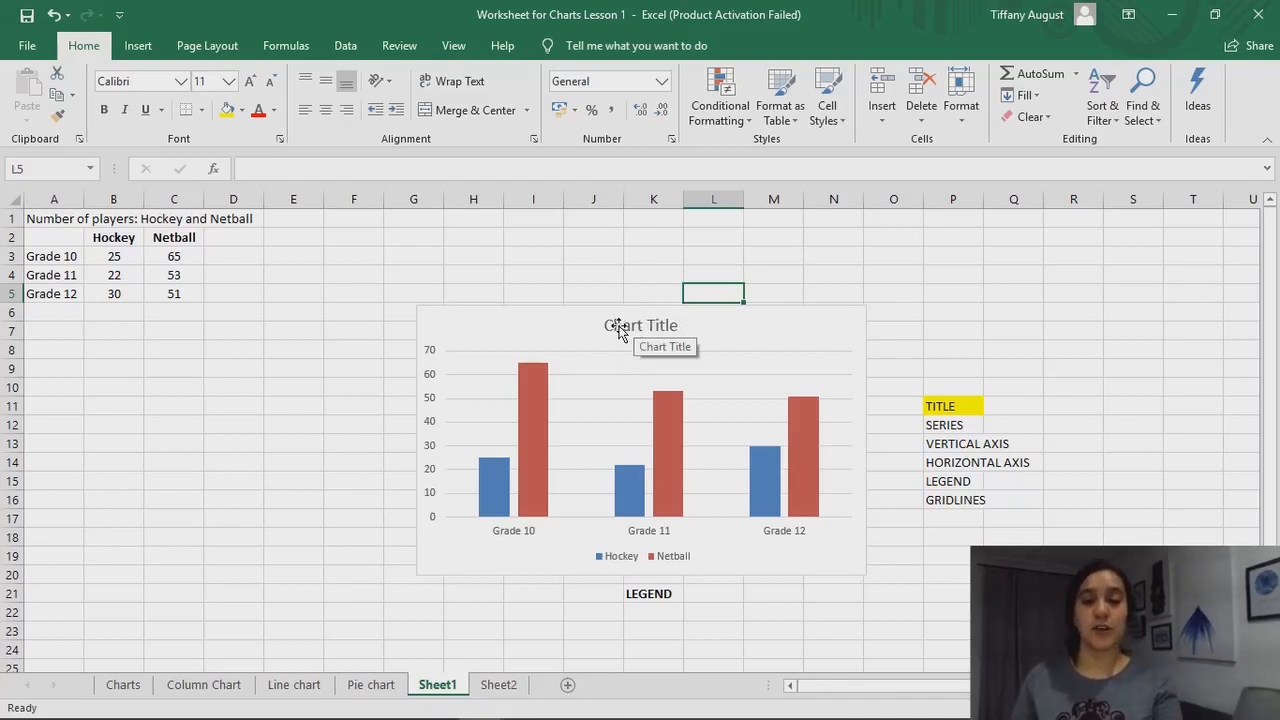
pyautogui.click(619, 328)
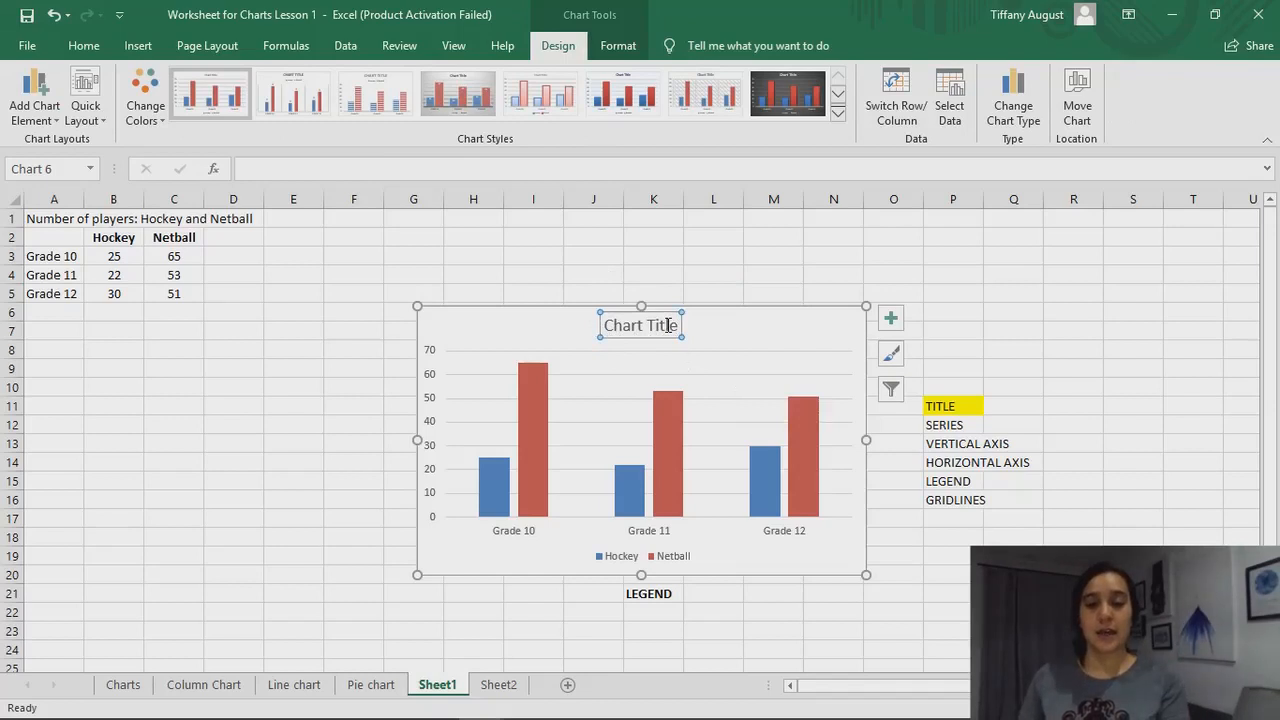
pyautogui.click(668, 325)
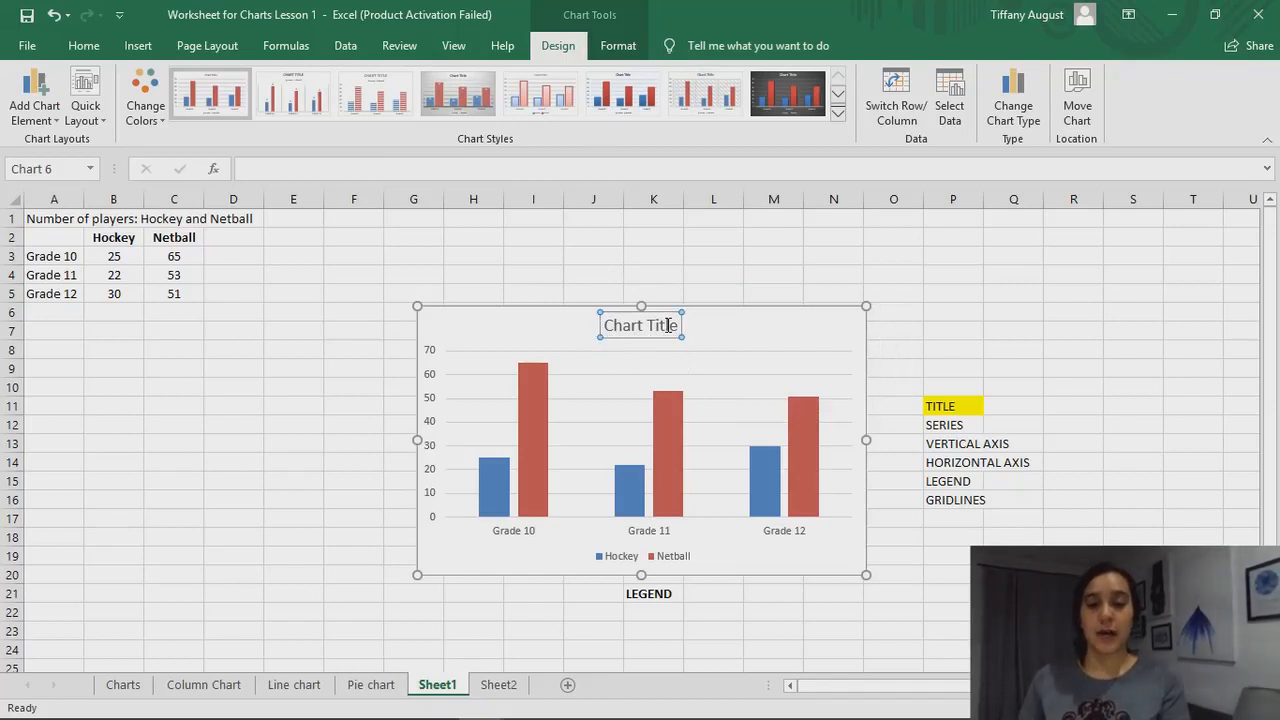
pyautogui.tripleClick(607, 325)
pyautogui.click(607, 325)
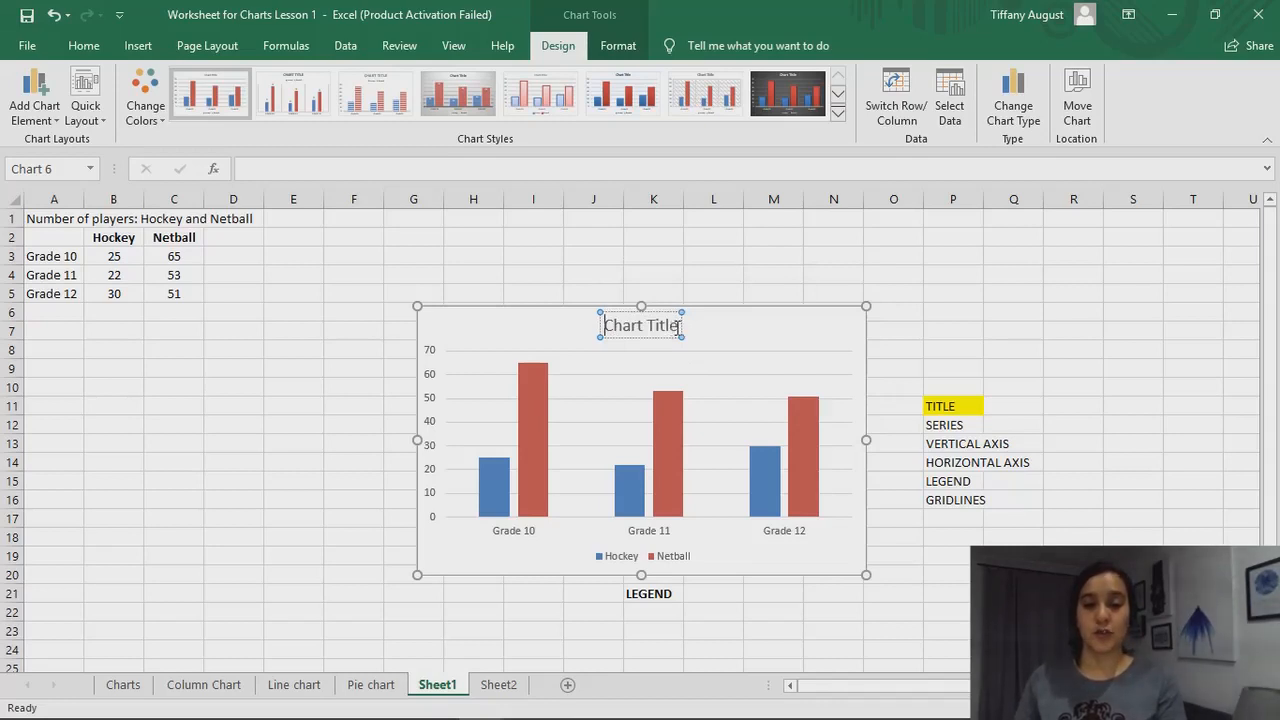
pyautogui.tripleClick(636, 326)
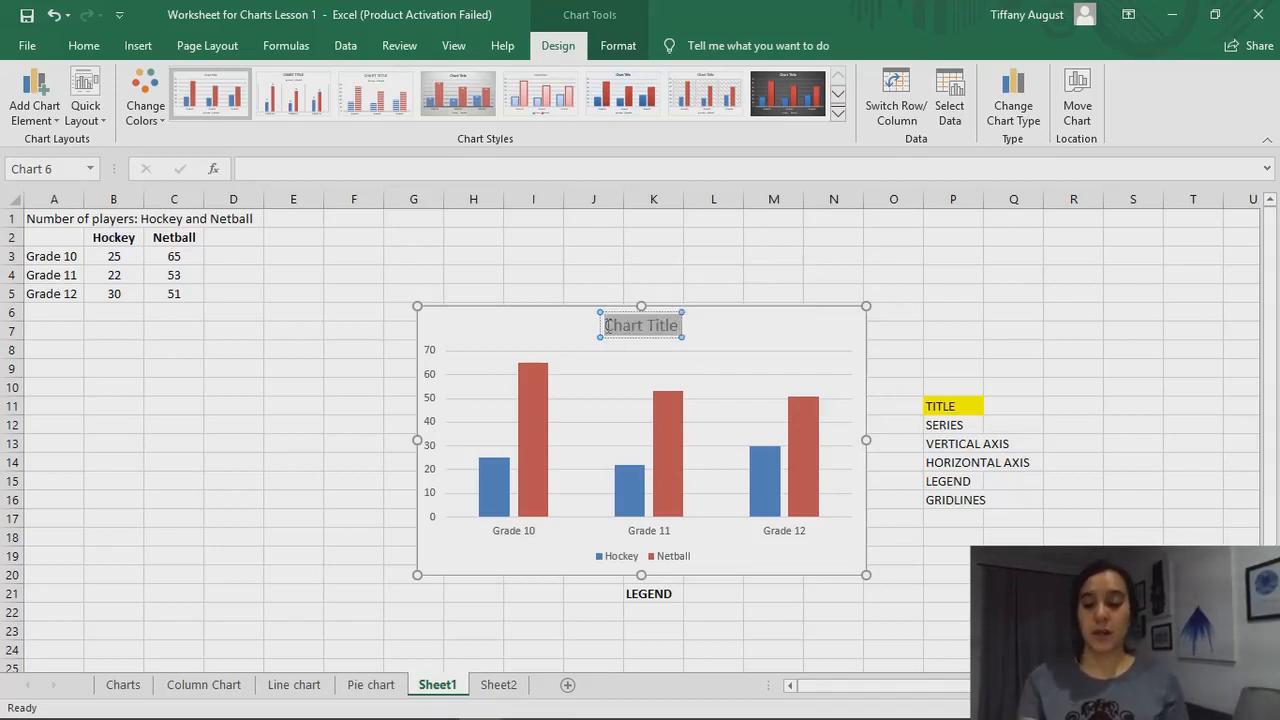
pyautogui.write('Sport Pre')
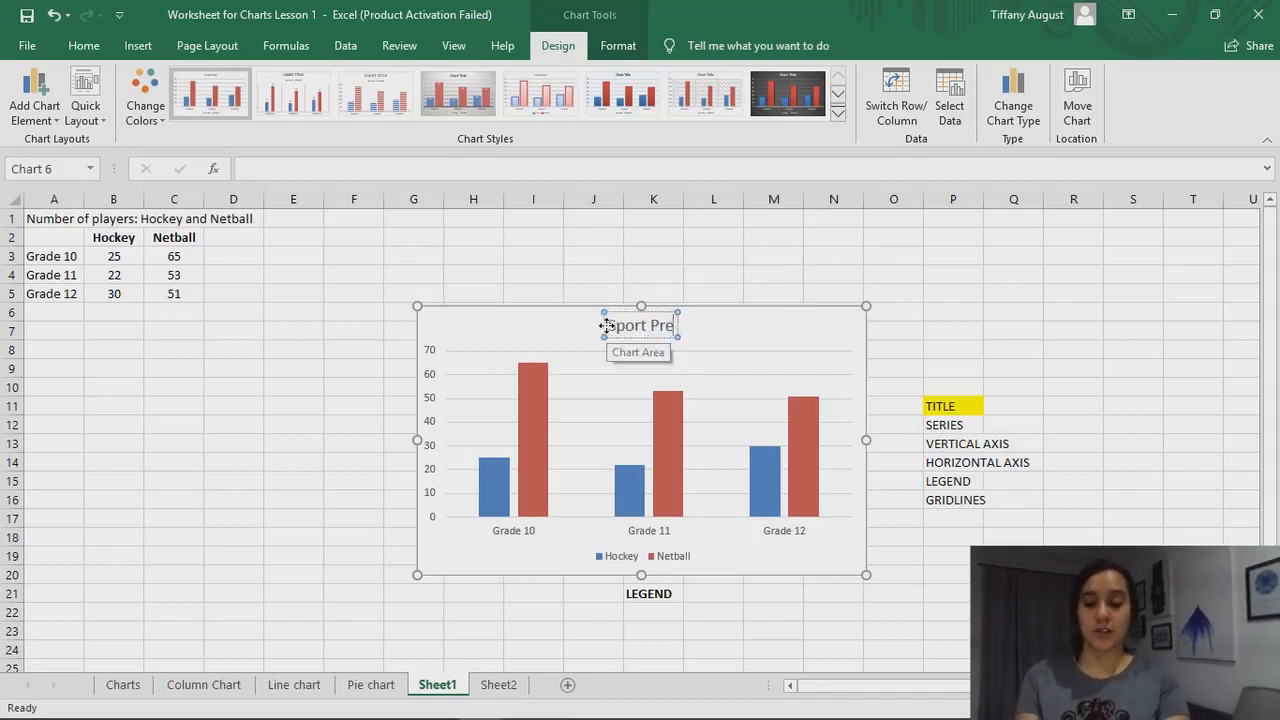
pyautogui.write('ferences')
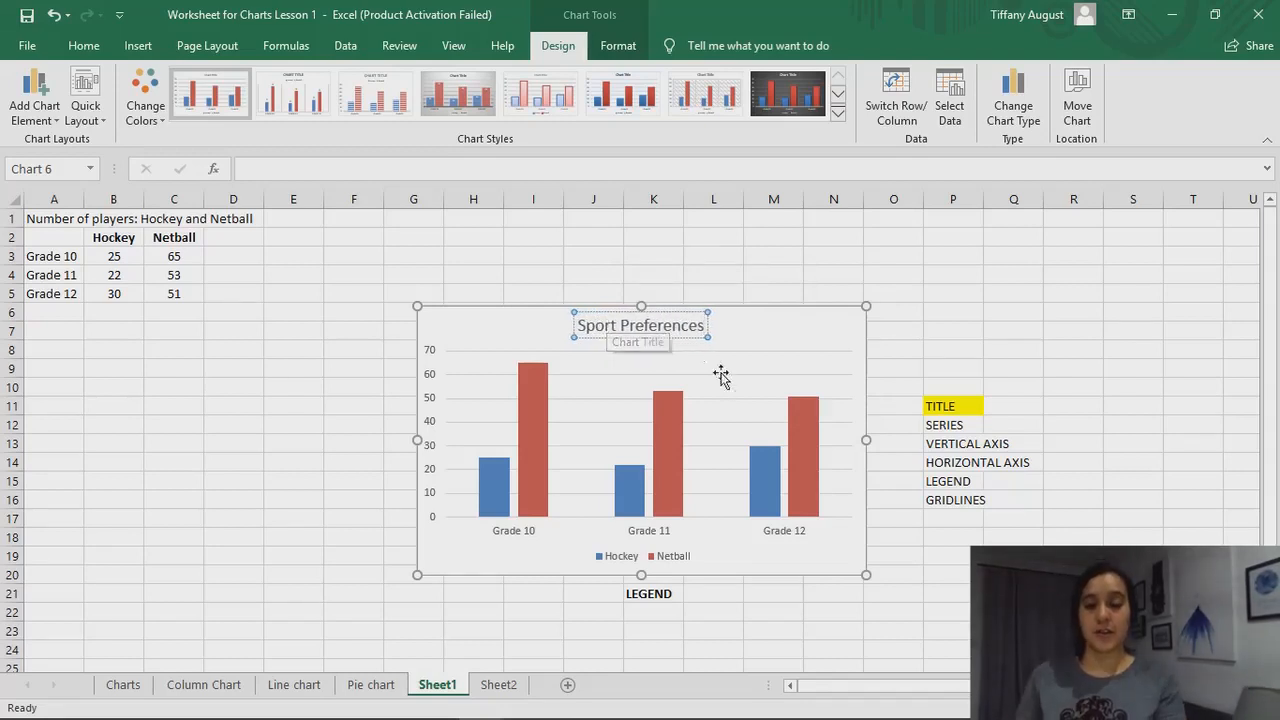
# Format the whole "Sport Preferences" chart title as bold, dark blue text in the Calibri (Body) font
pyautogui.doubleClick(665, 325)
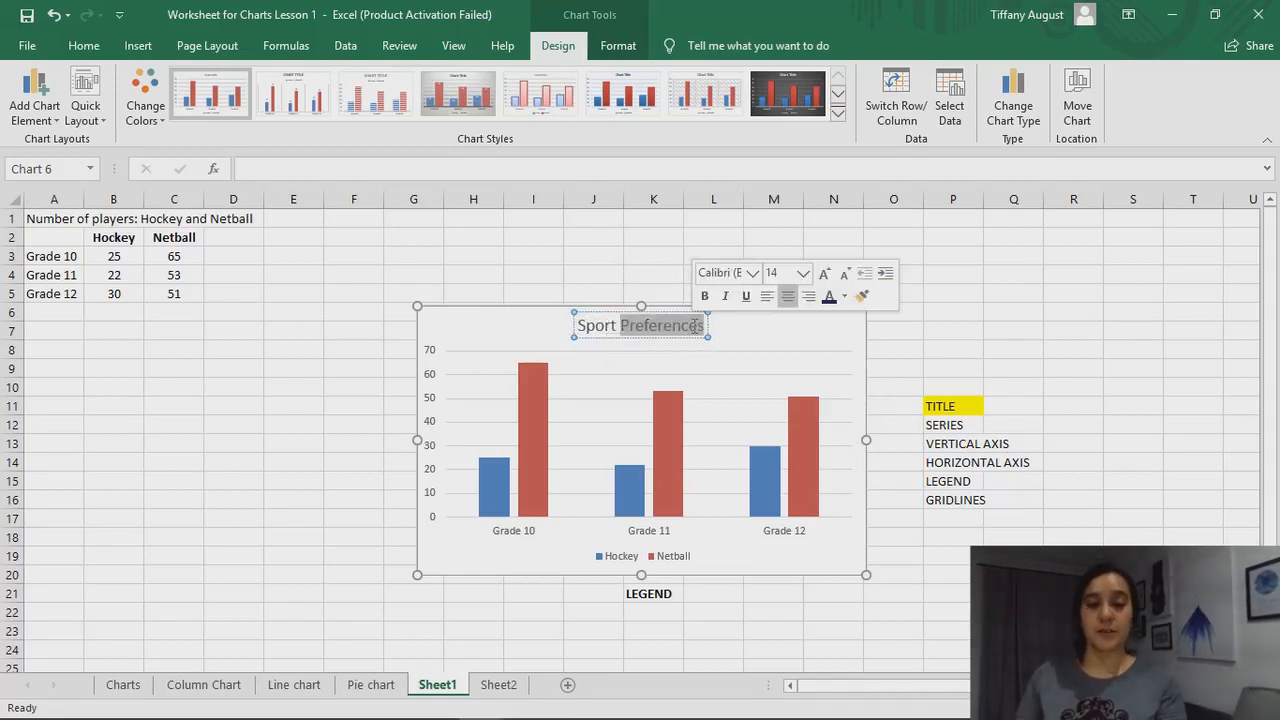
pyautogui.tripleClick(694, 326)
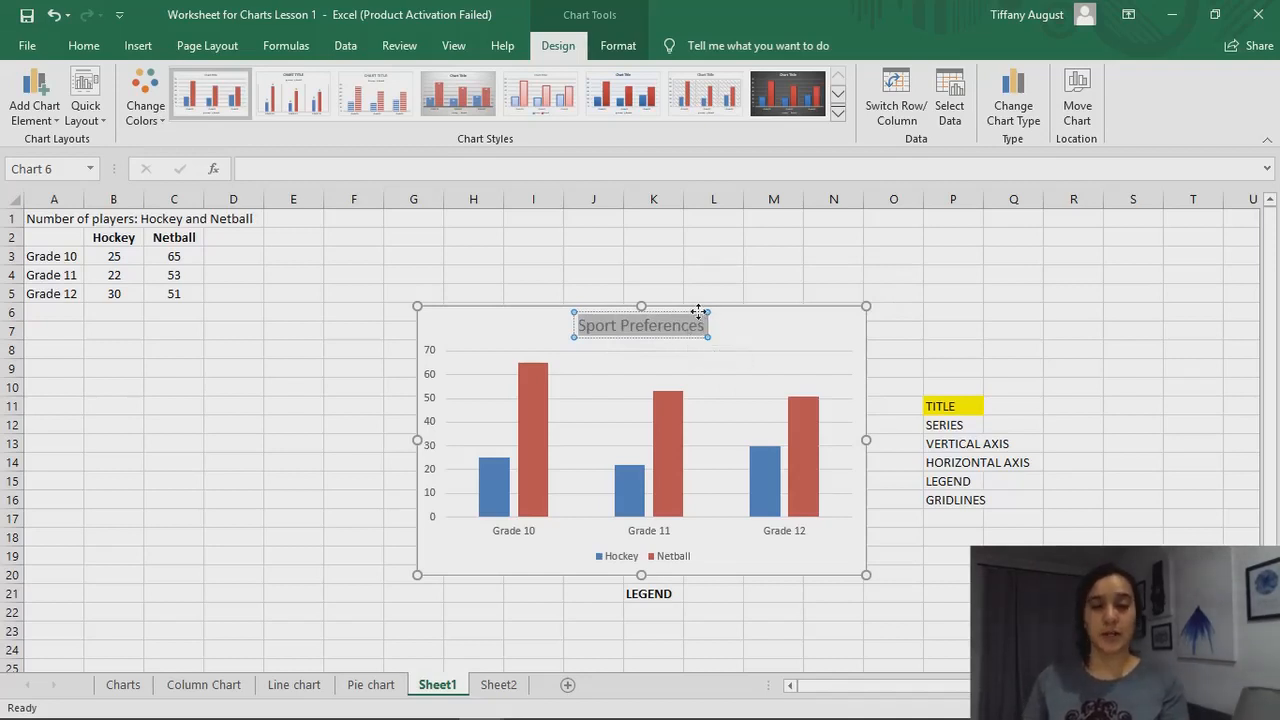
pyautogui.click(698, 329)
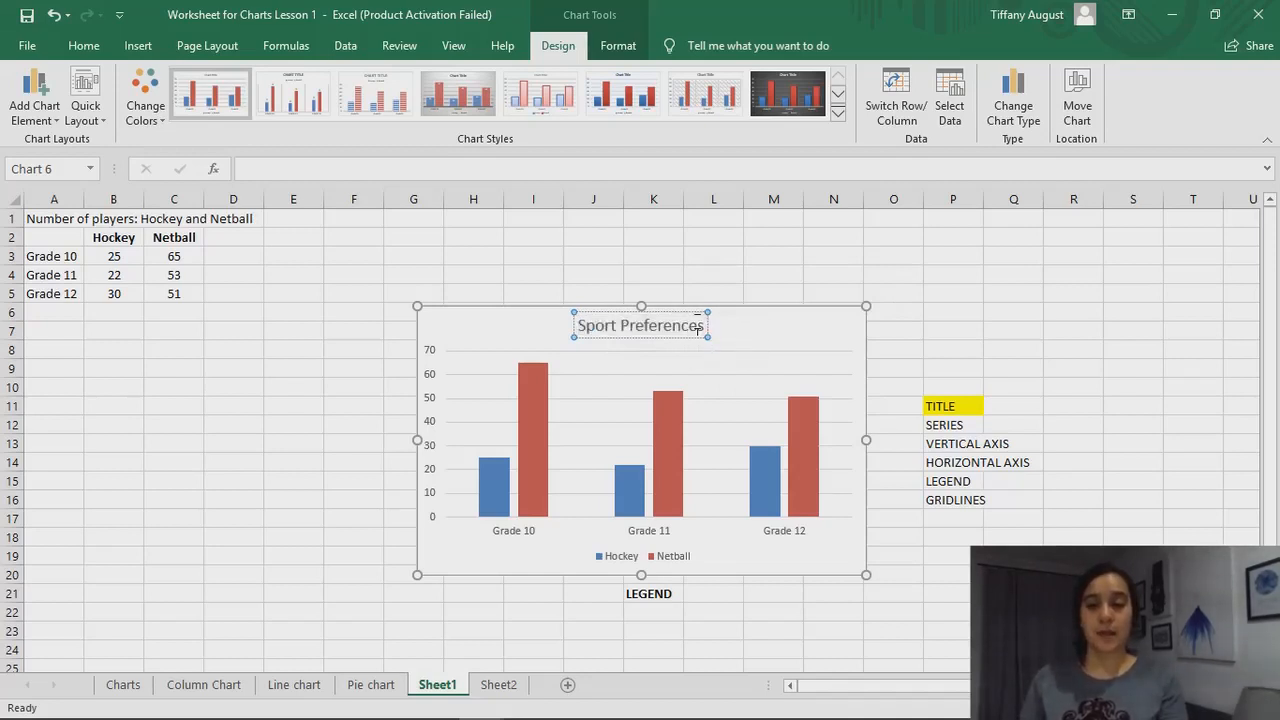
pyautogui.moveTo(698, 325); pyautogui.dragTo(693, 317)
pyautogui.click(689, 312)
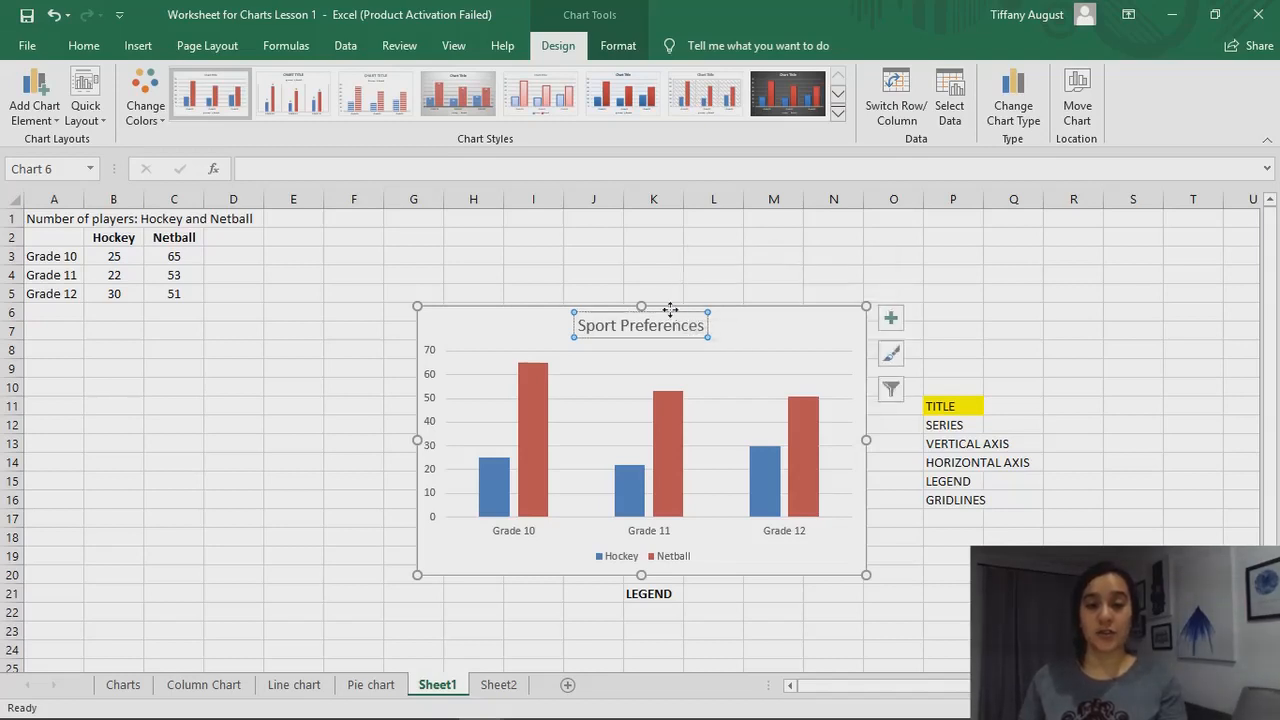
pyautogui.tripleClick(651, 331)
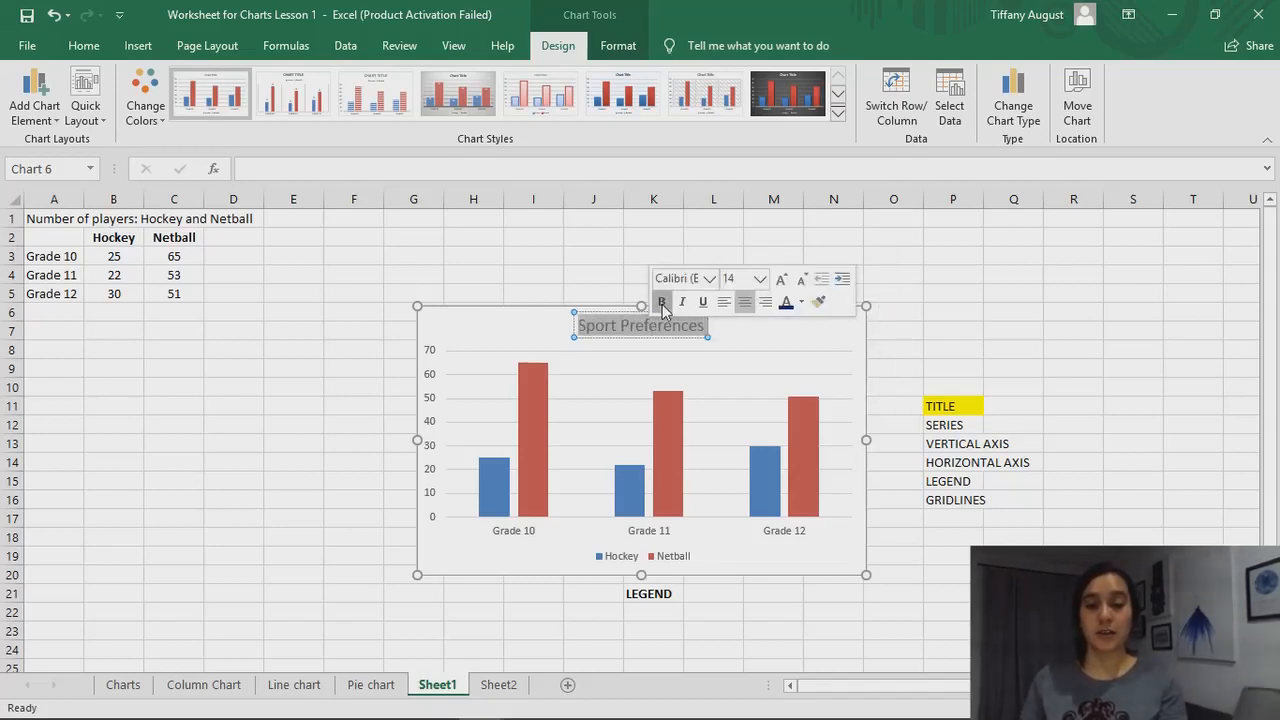
pyautogui.click(661, 302)
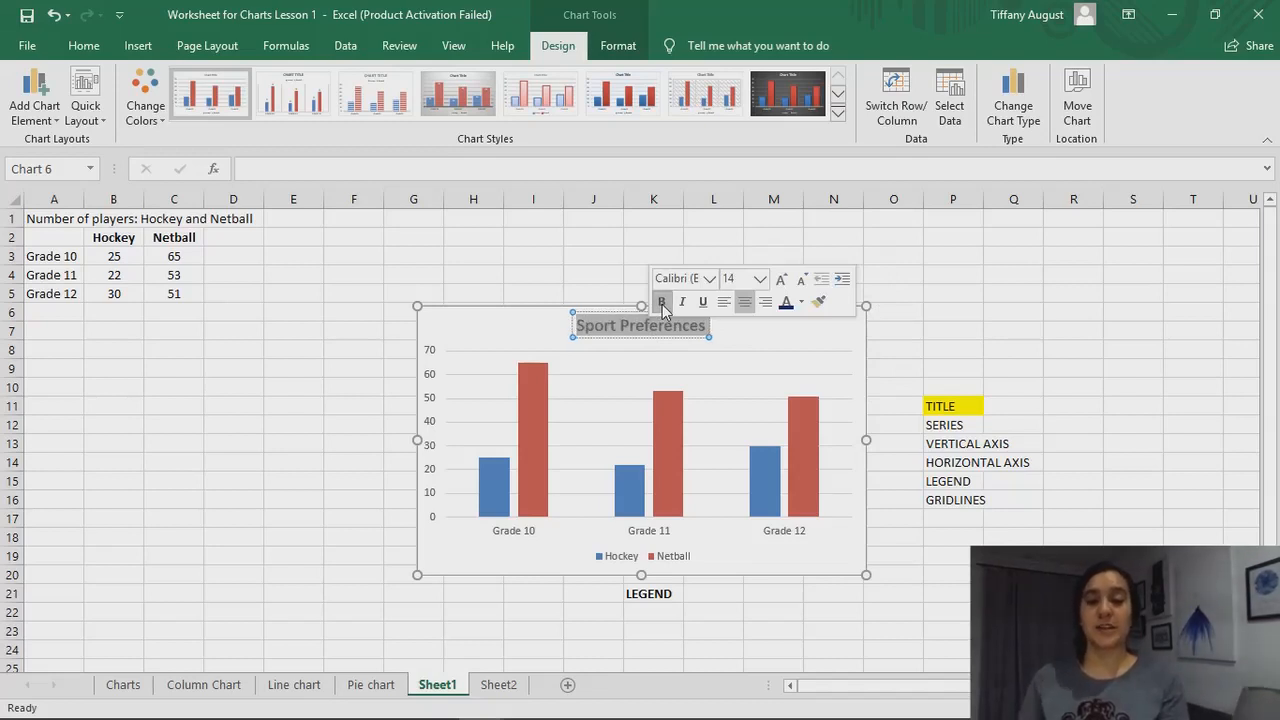
pyautogui.click(787, 305)
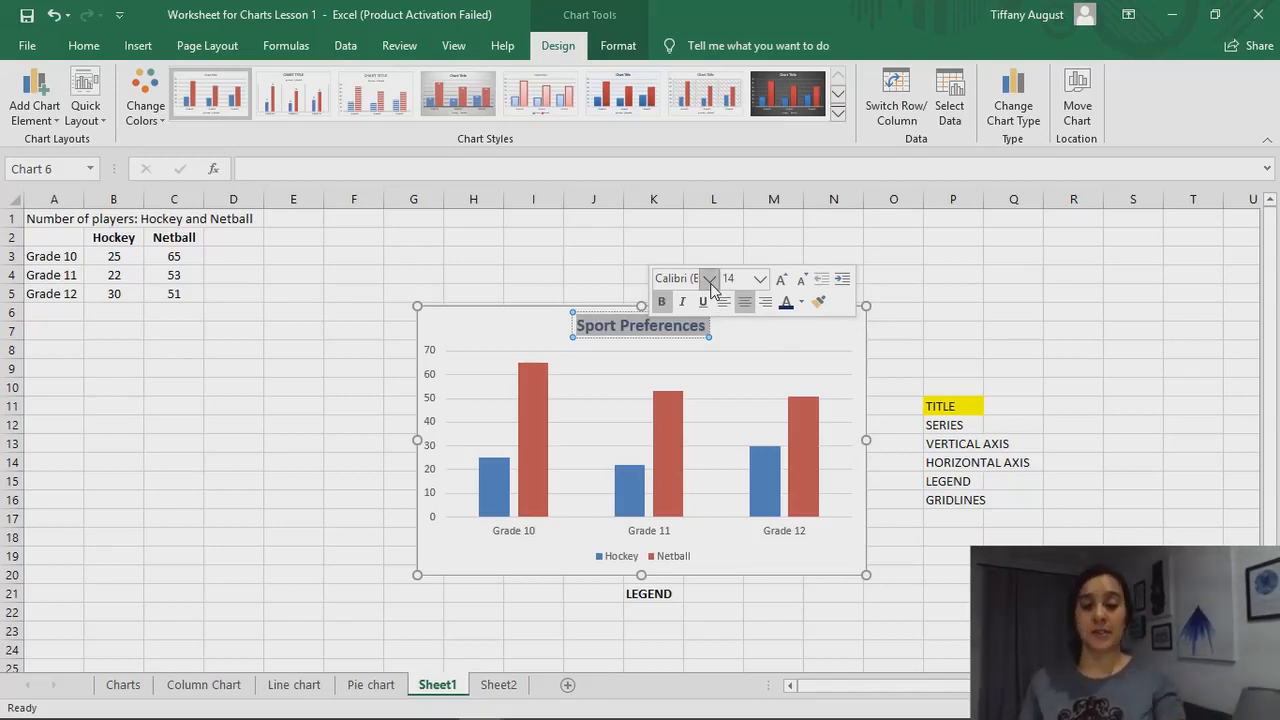
pyautogui.click(710, 281)
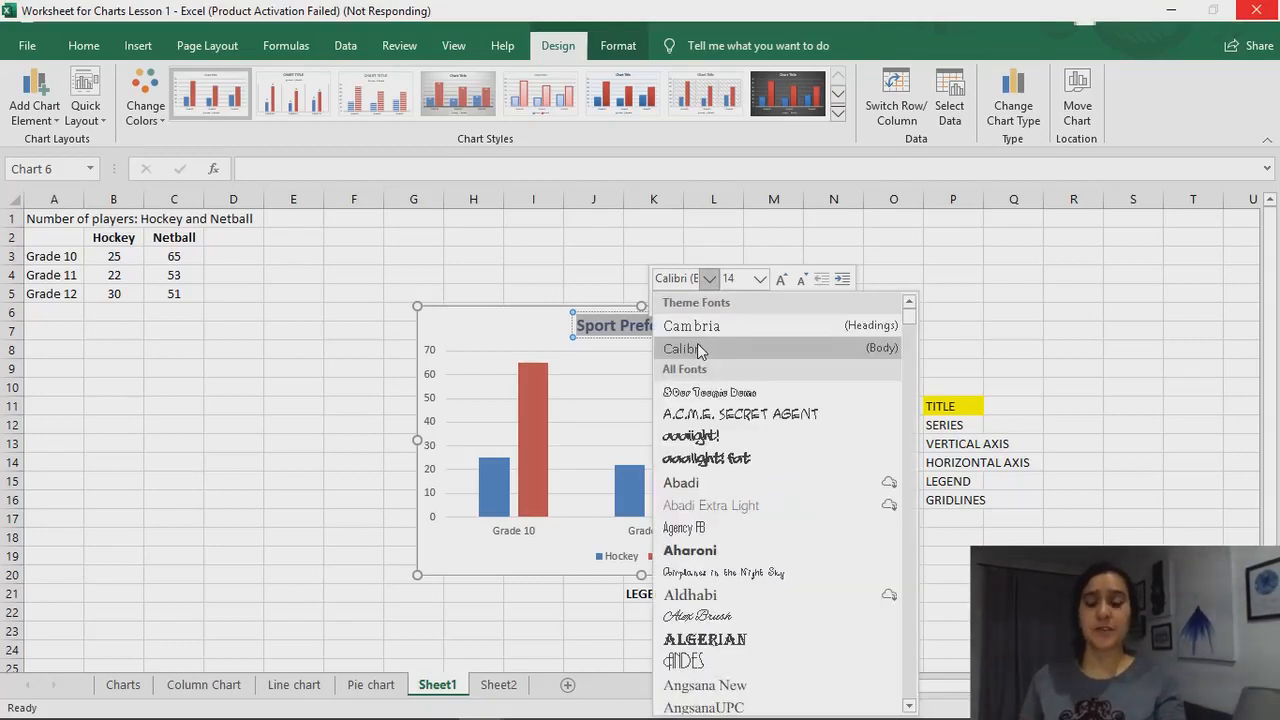
pyautogui.click(700, 349)
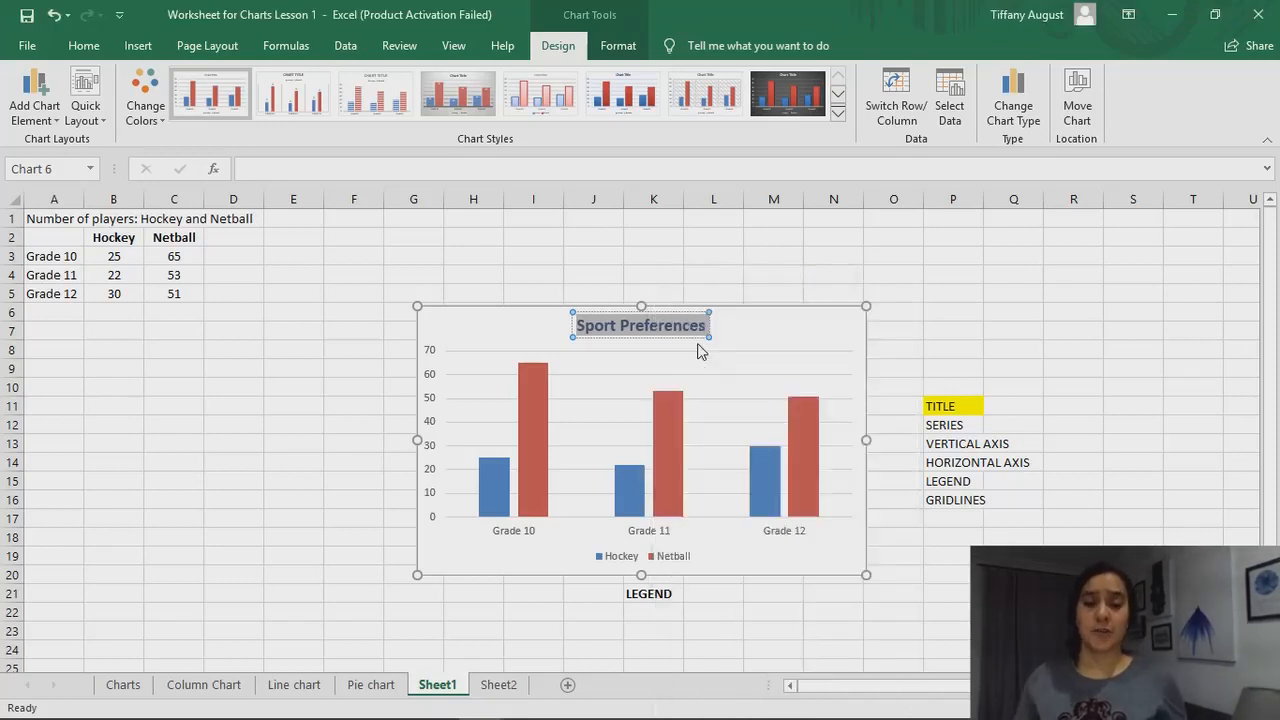
pyautogui.click(727, 293)
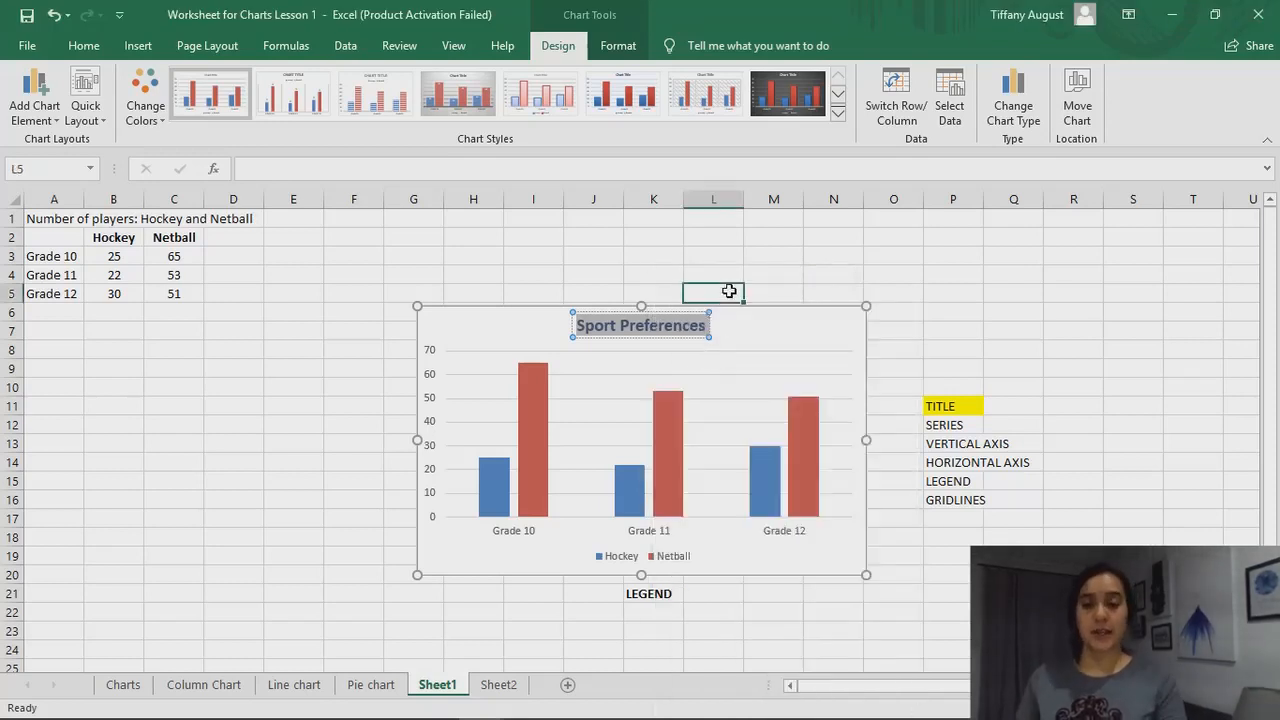
pyautogui.click(944, 335)
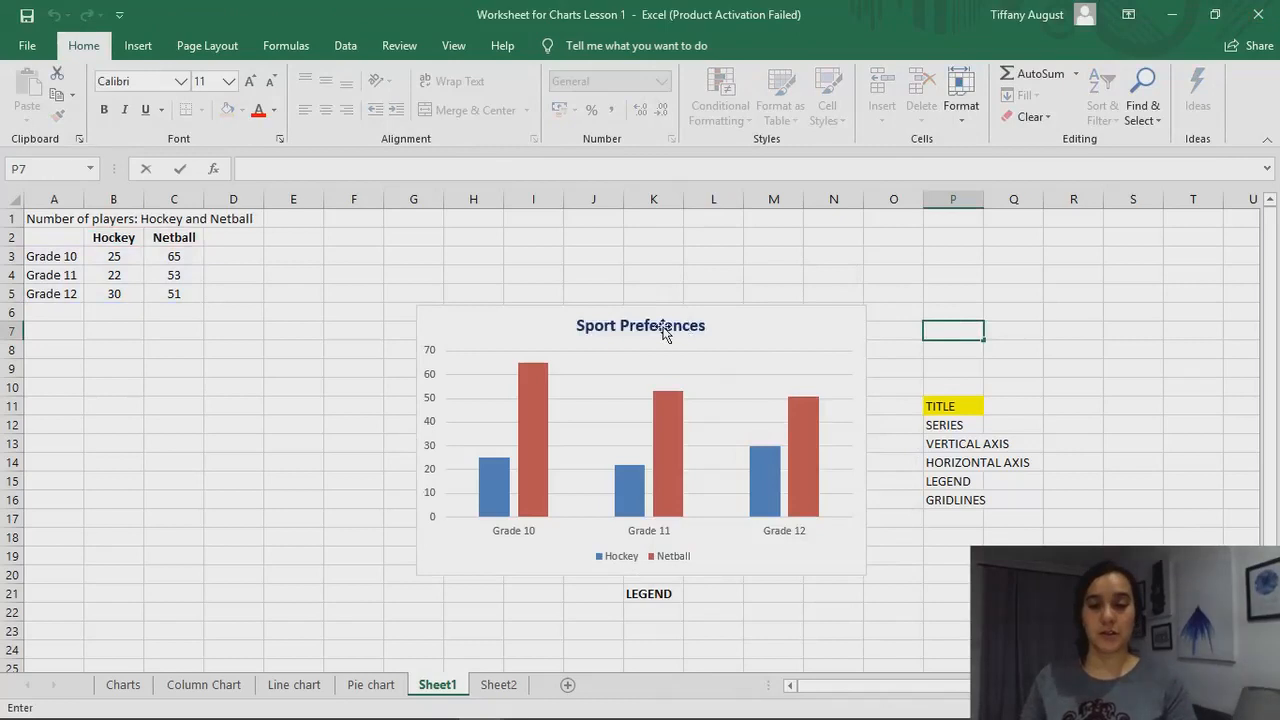
# Delete the "Sport Preferences" title from the column chart
pyautogui.click(668, 331)
pyautogui.press('Delete')
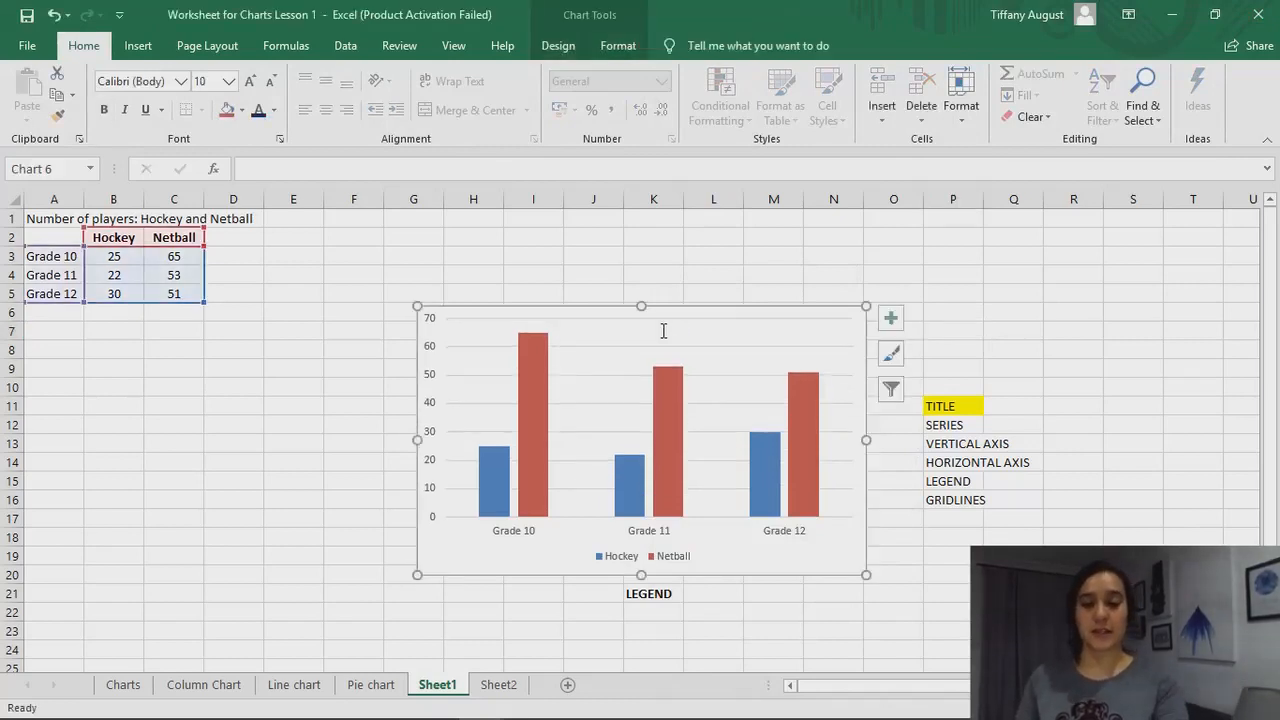
pyautogui.click(692, 268)
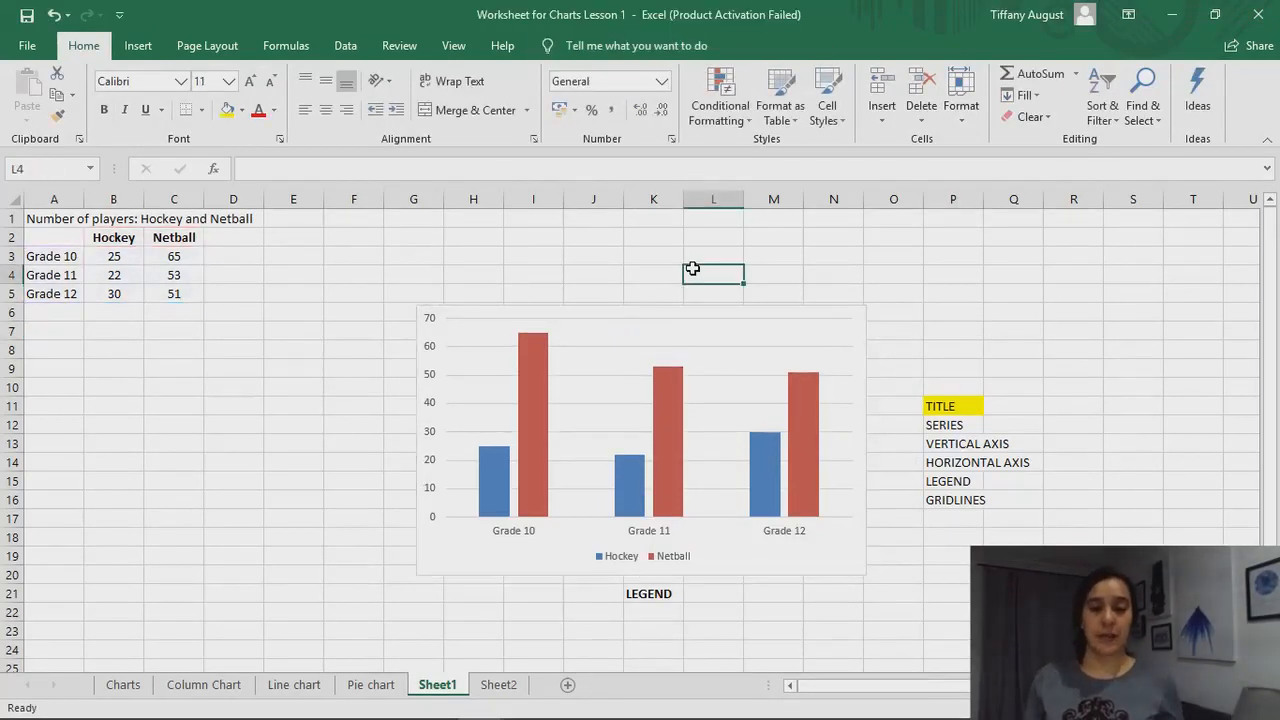
# Add a chart title element to the column chart, using the Above Chart position
pyautogui.click(687, 329)
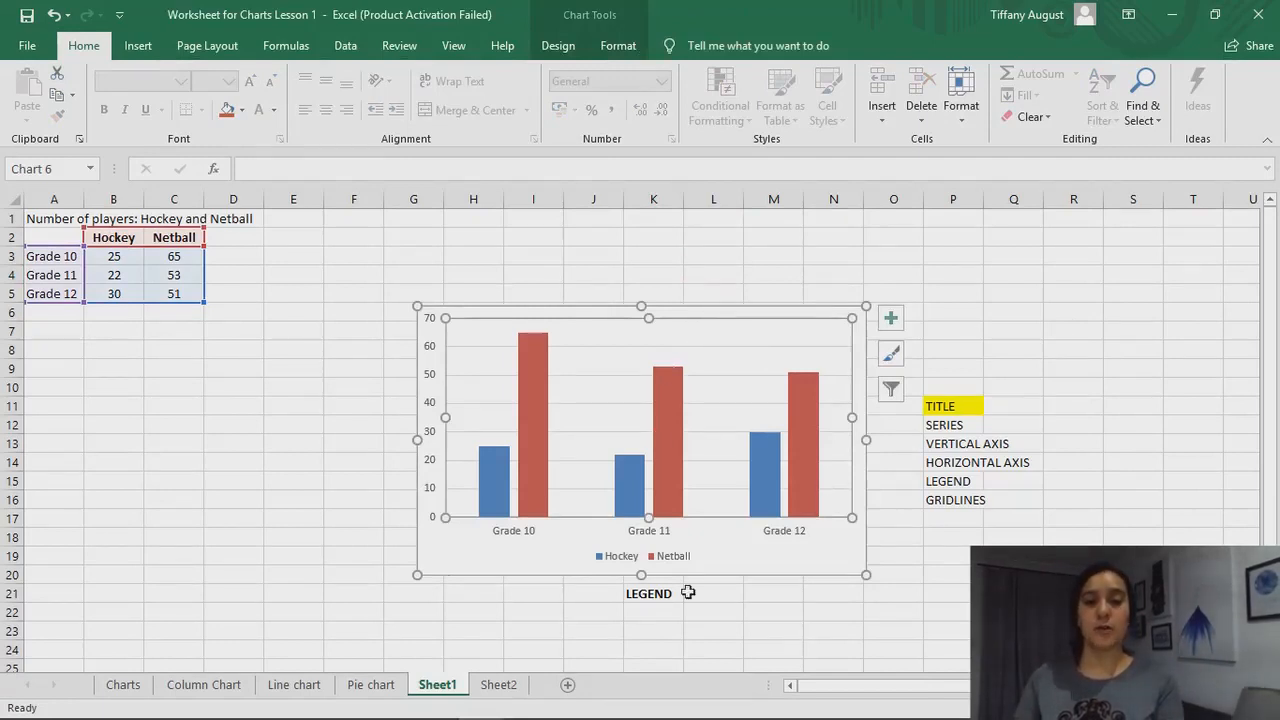
pyautogui.click(564, 45)
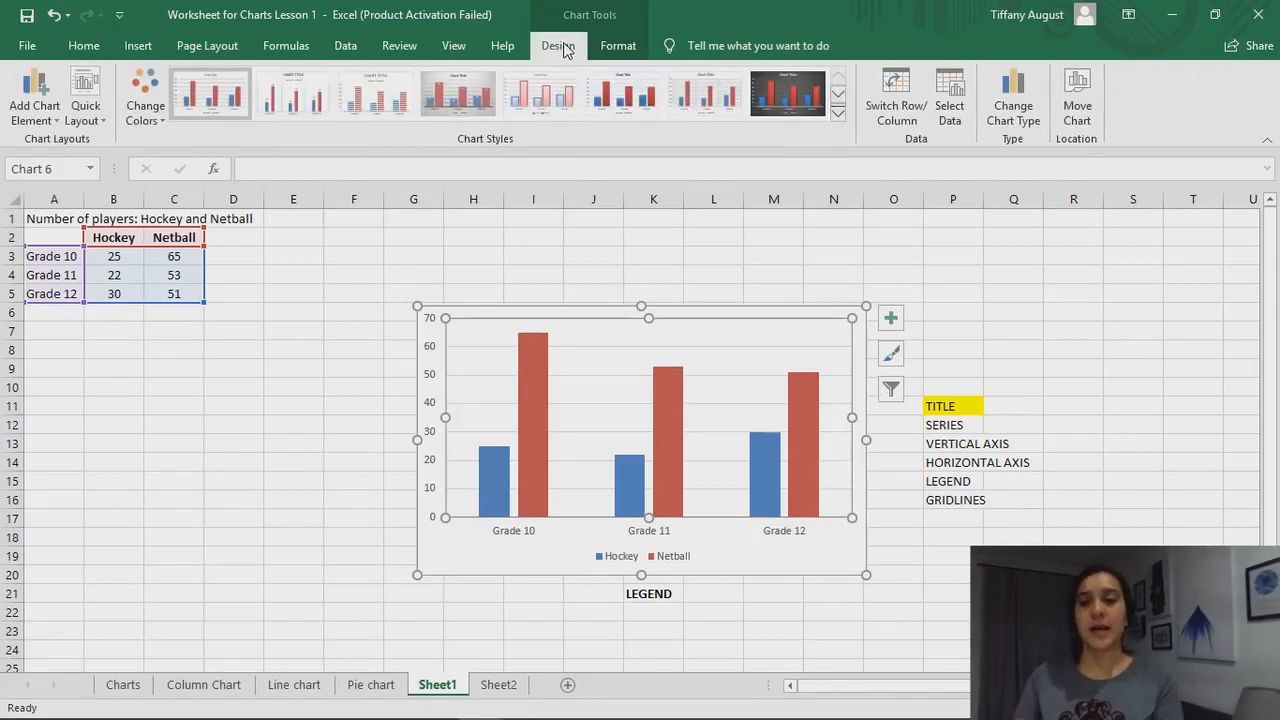
pyautogui.click(45, 120)
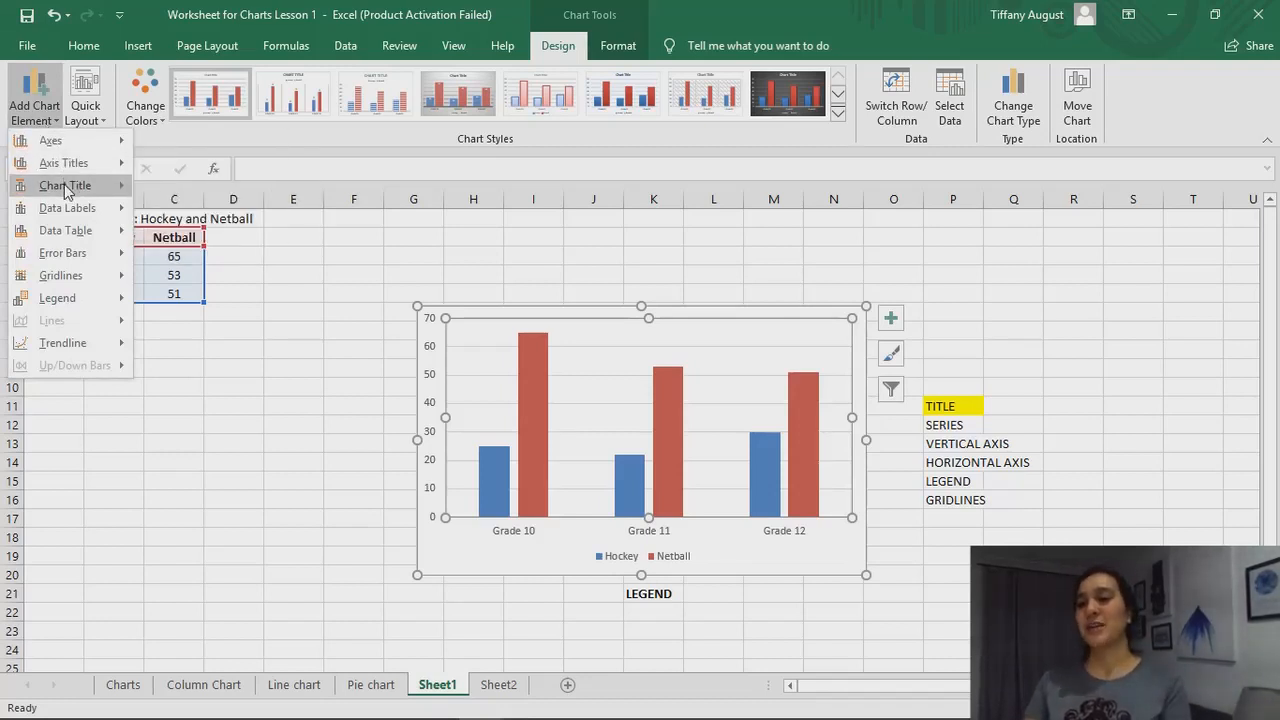
pyautogui.moveTo(64, 184)
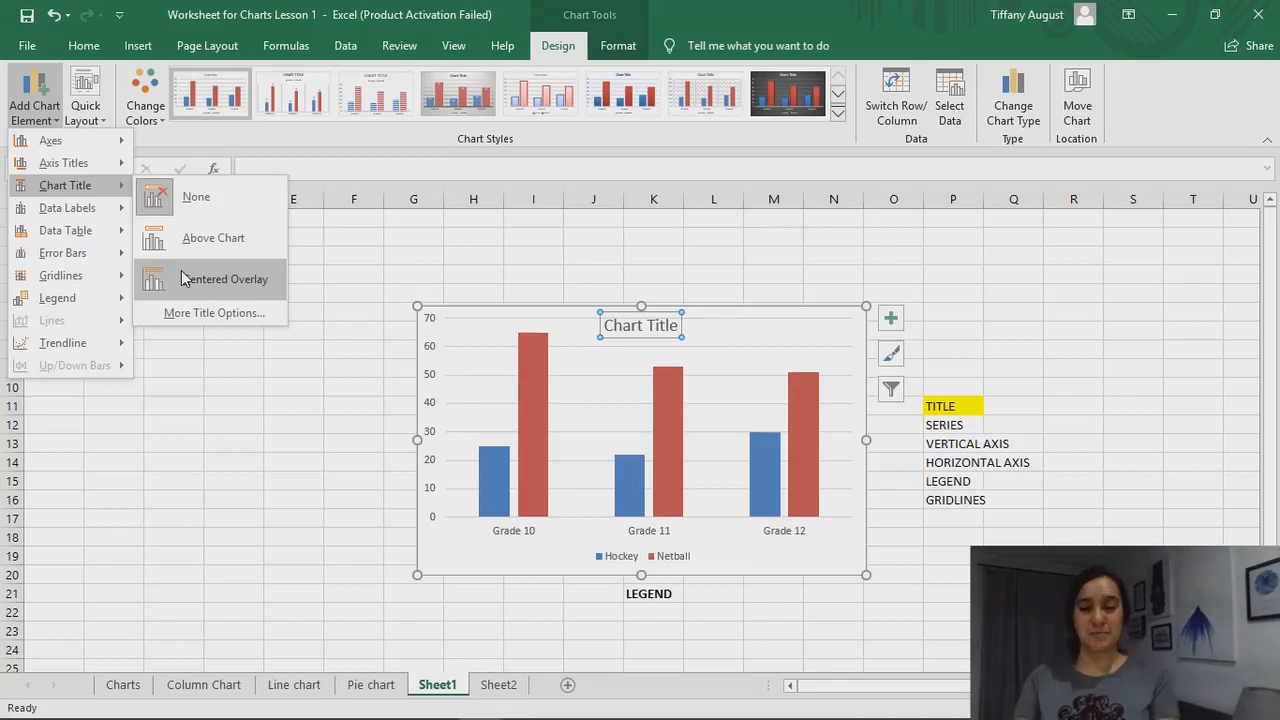
pyautogui.click(188, 241)
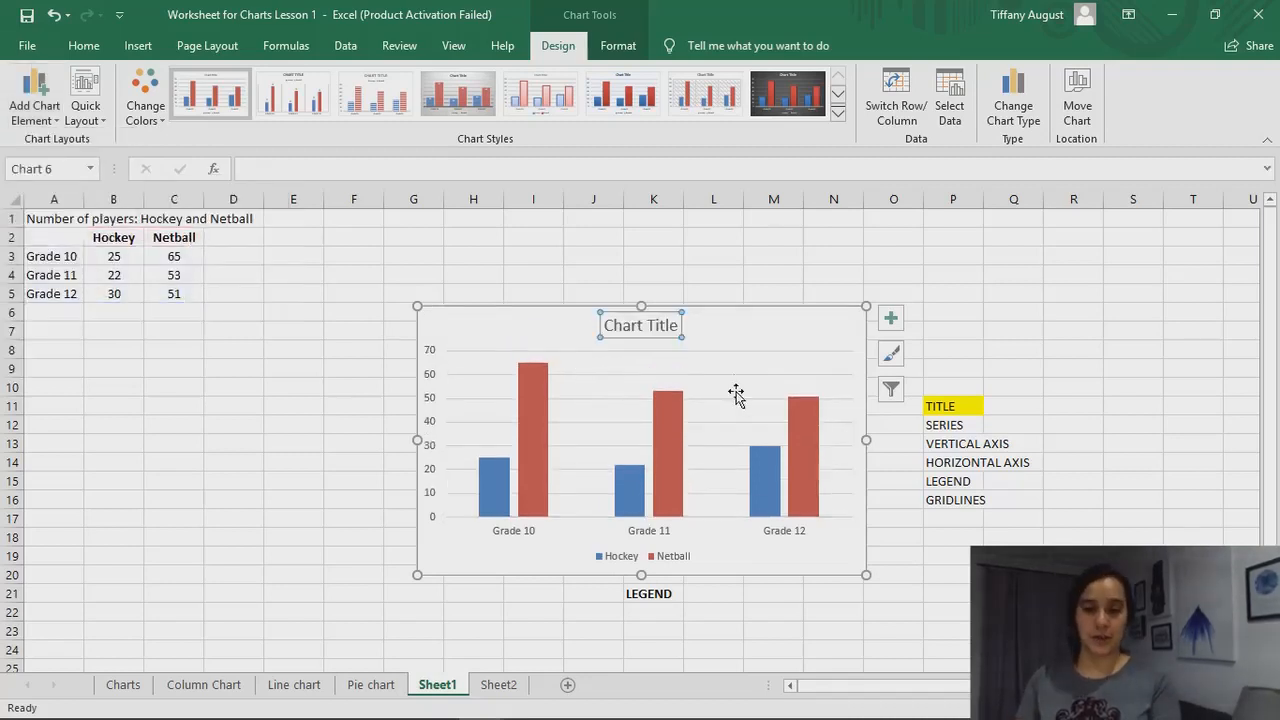
# Replace the column chart's placeholder title with "Sport Preferences"
pyautogui.doubleClick(669, 318)
pyautogui.tripleClick(669, 318)
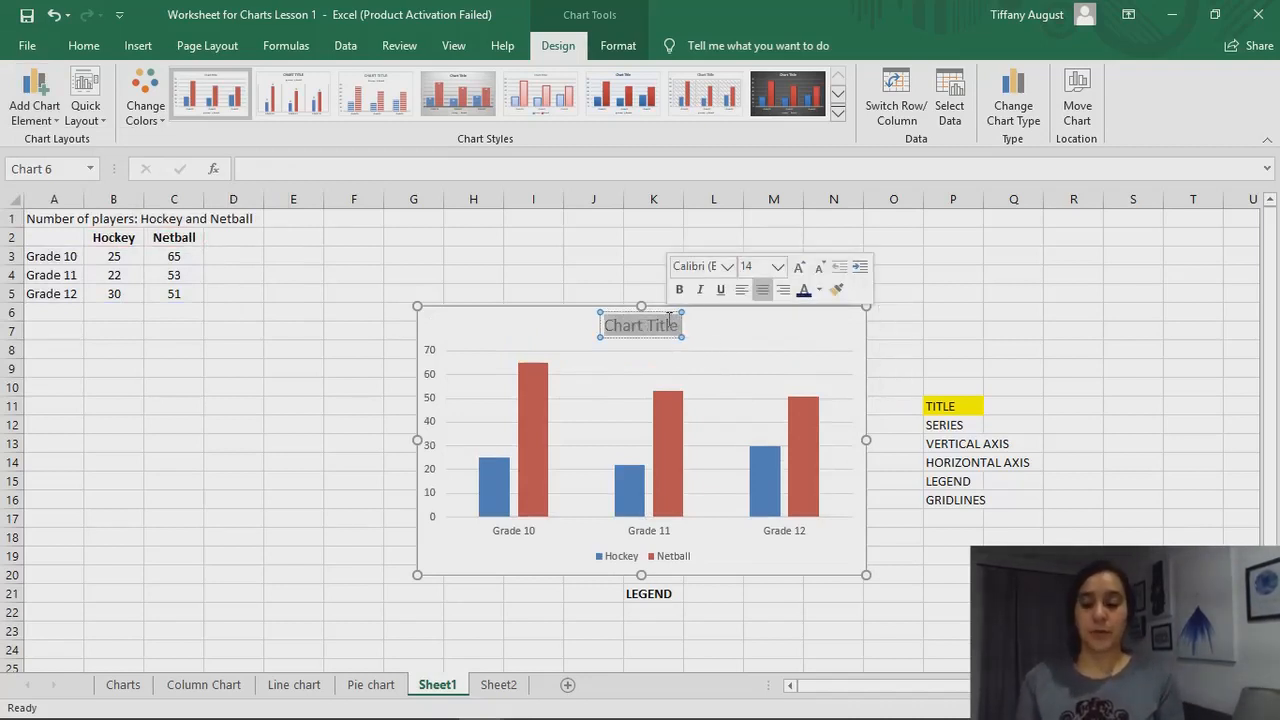
pyautogui.write('Sport Pre')
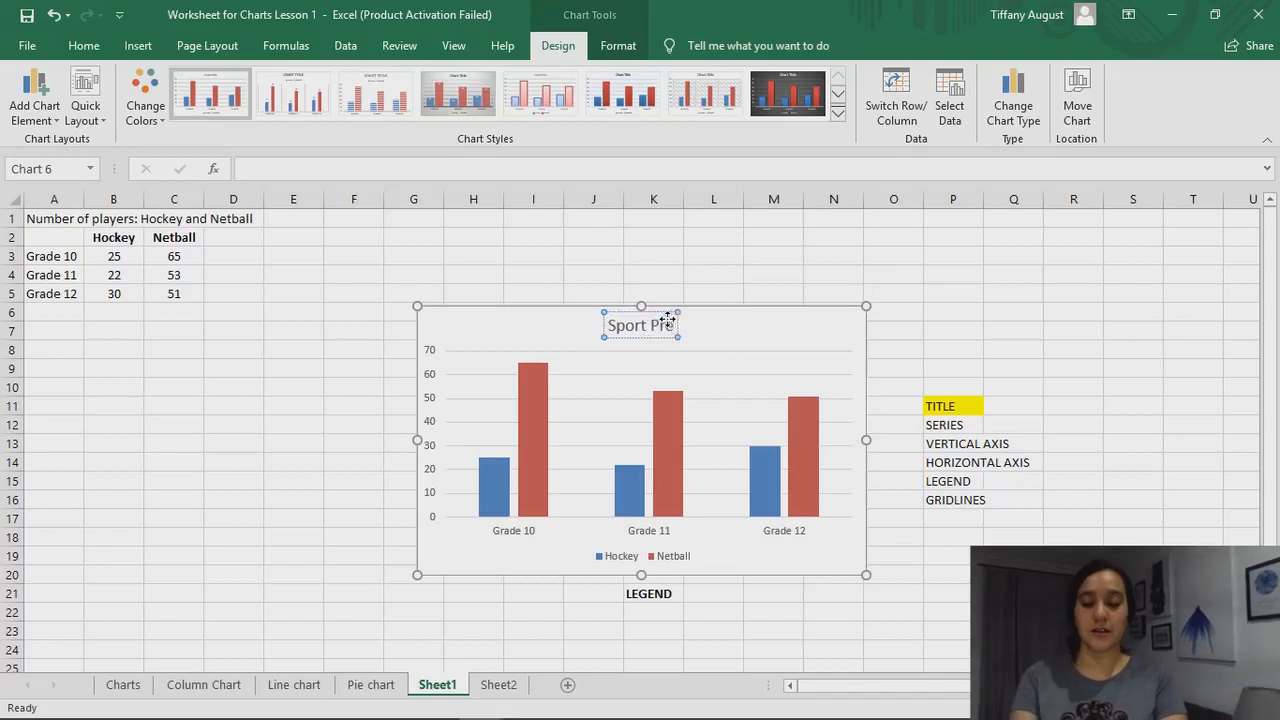
pyautogui.write('ferences')
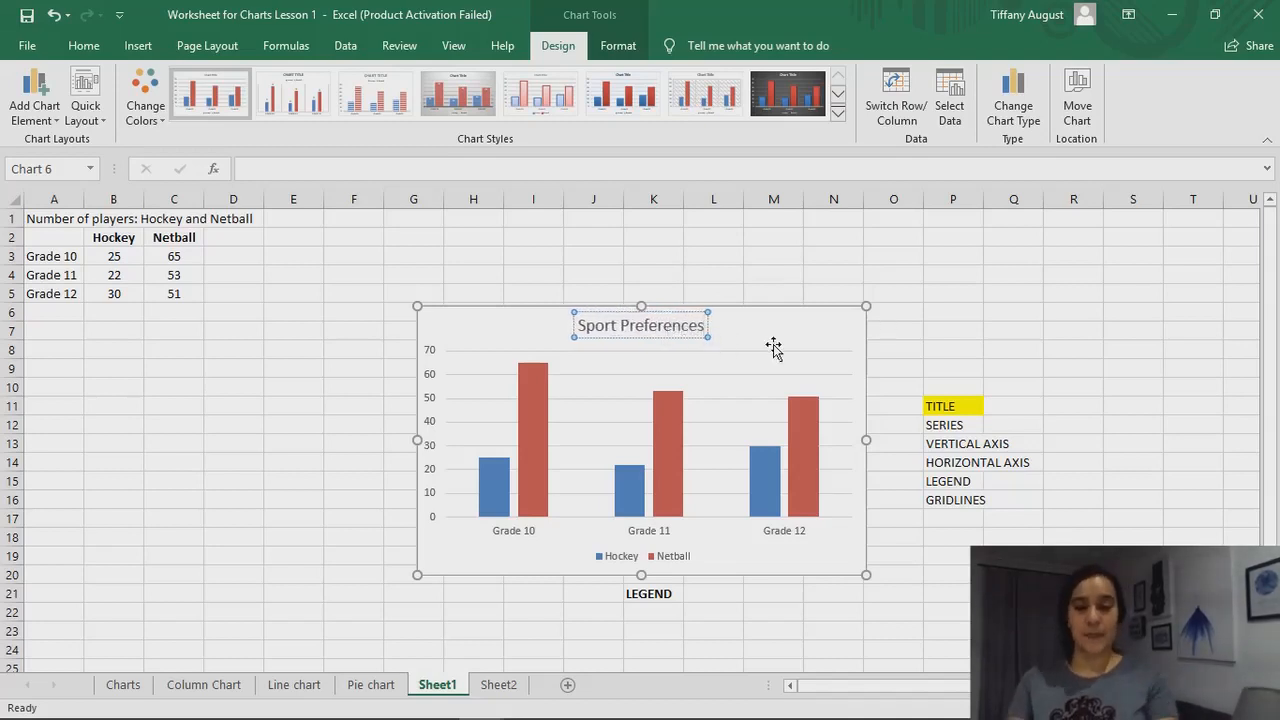
pyautogui.click(773, 343)
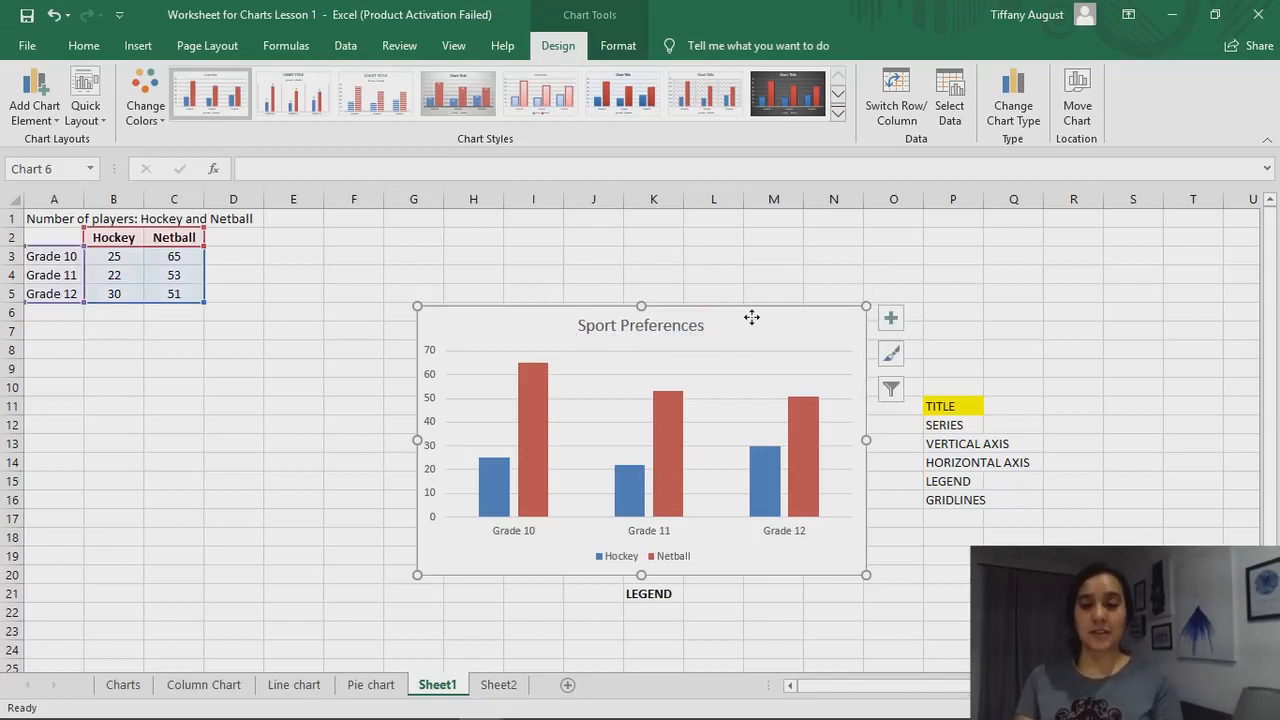
# Delete the "Sport Preferences" title and add a fresh chart title element to the column chart
pyautogui.click(690, 322)
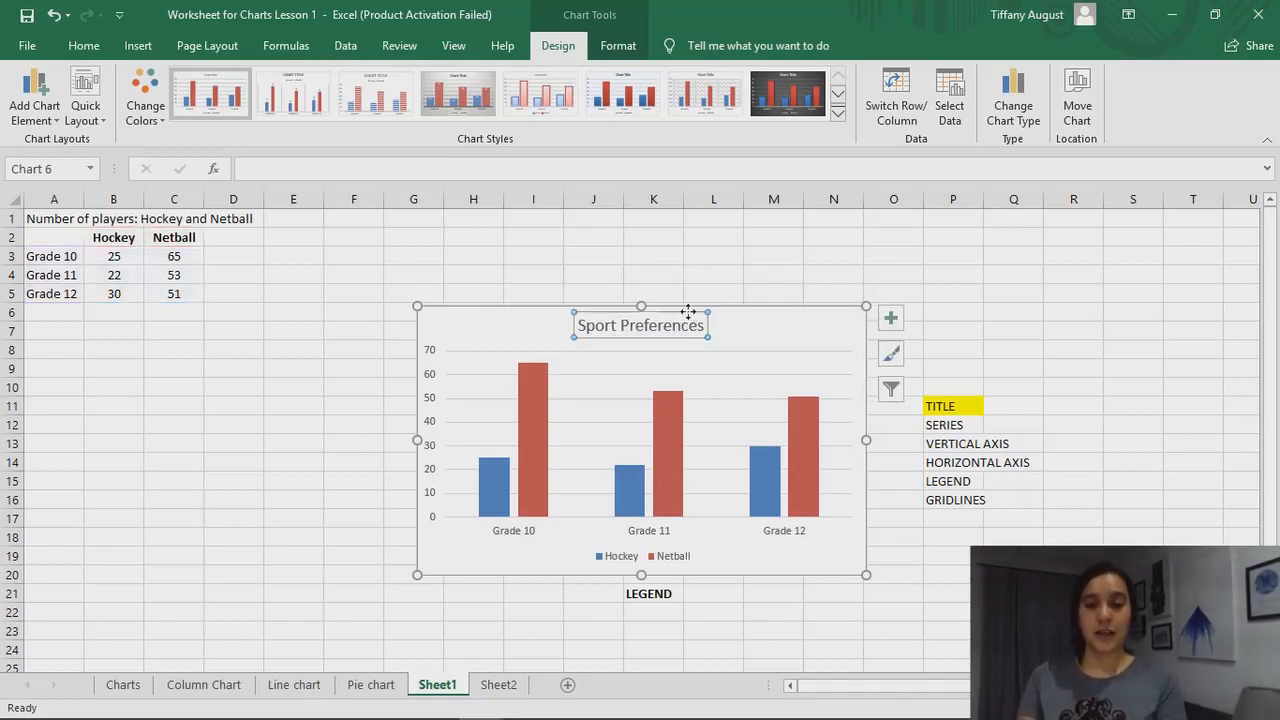
pyautogui.press('Delete')
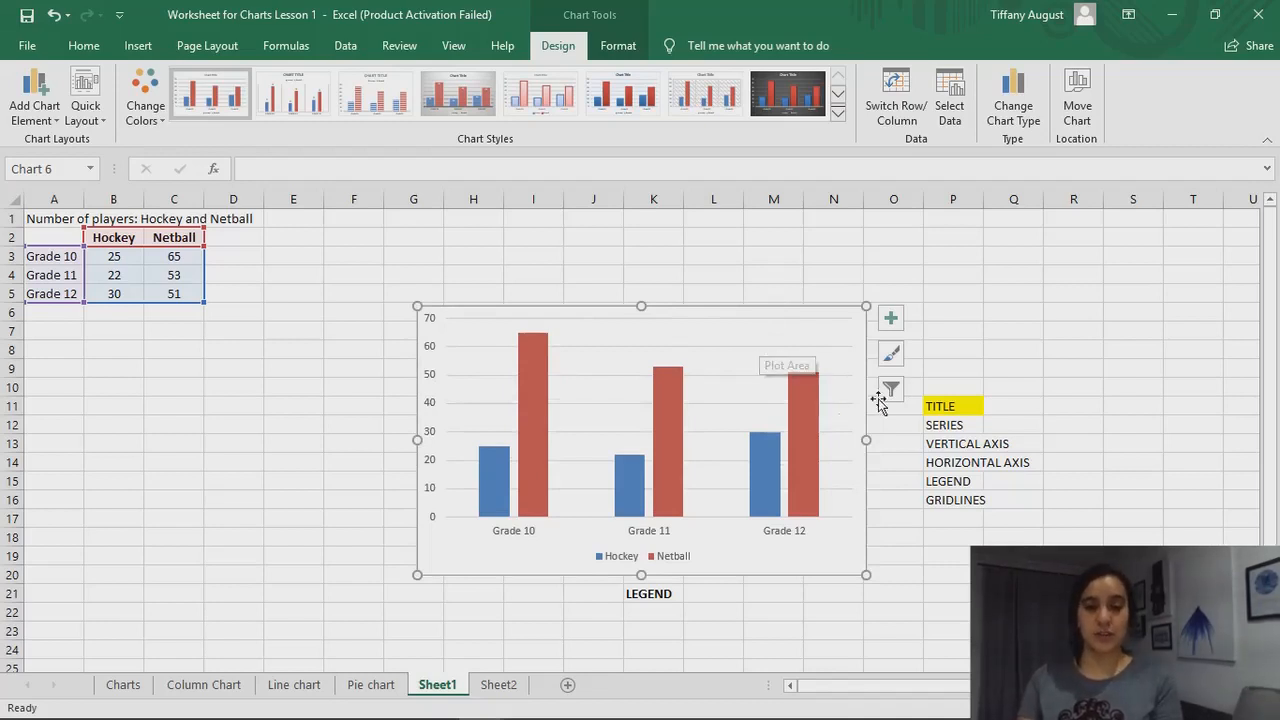
pyautogui.click(891, 319)
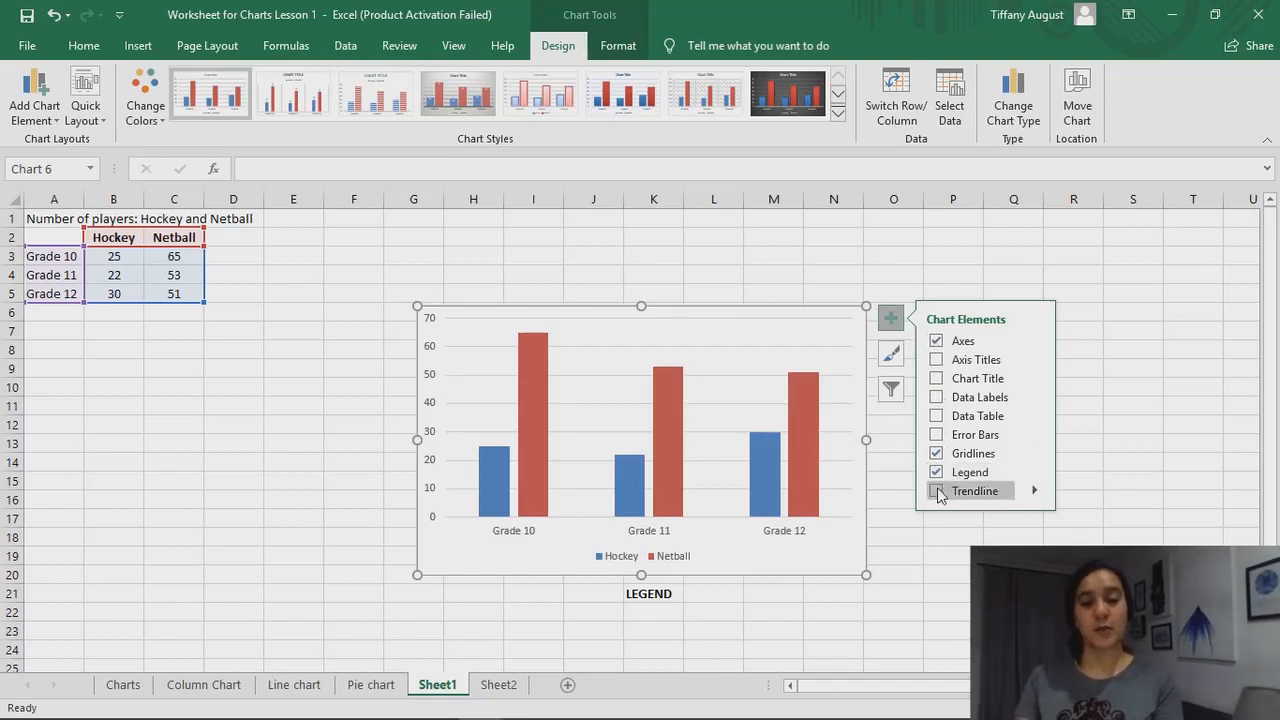
pyautogui.click(939, 381)
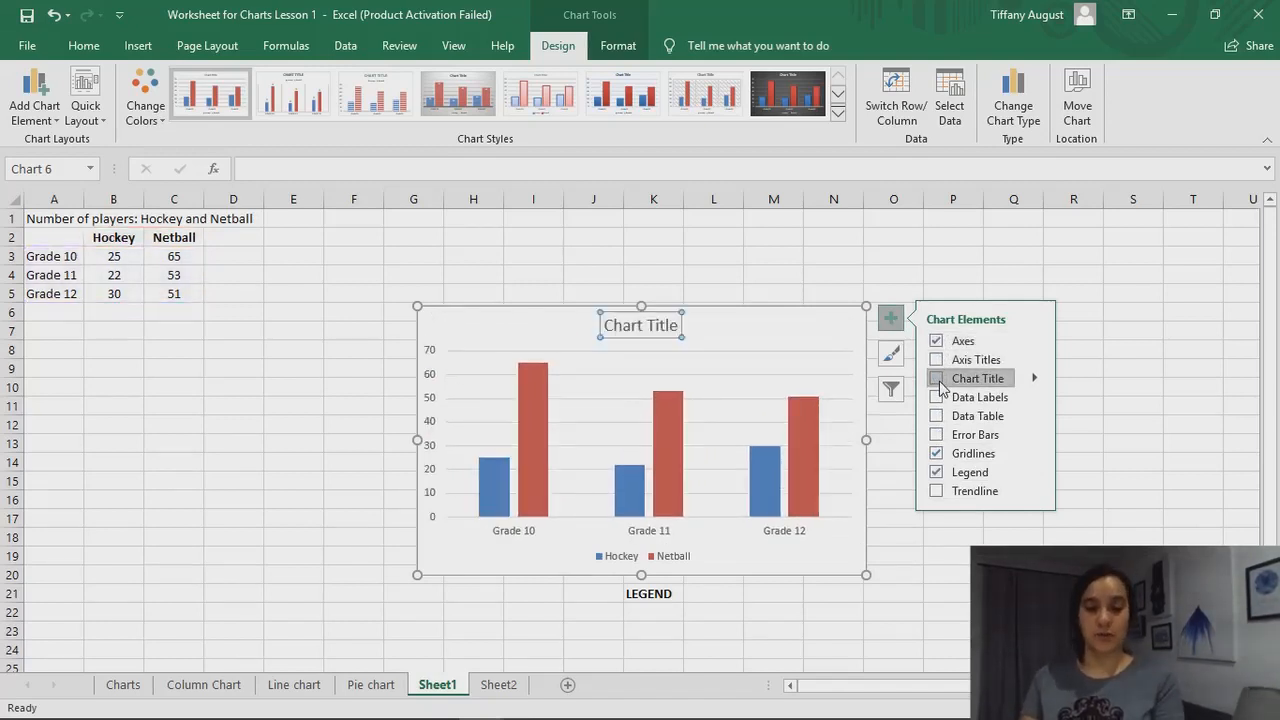
# Look through the chart title's position choices and further formatting options, then close them without changes
pyautogui.click(1034, 379)
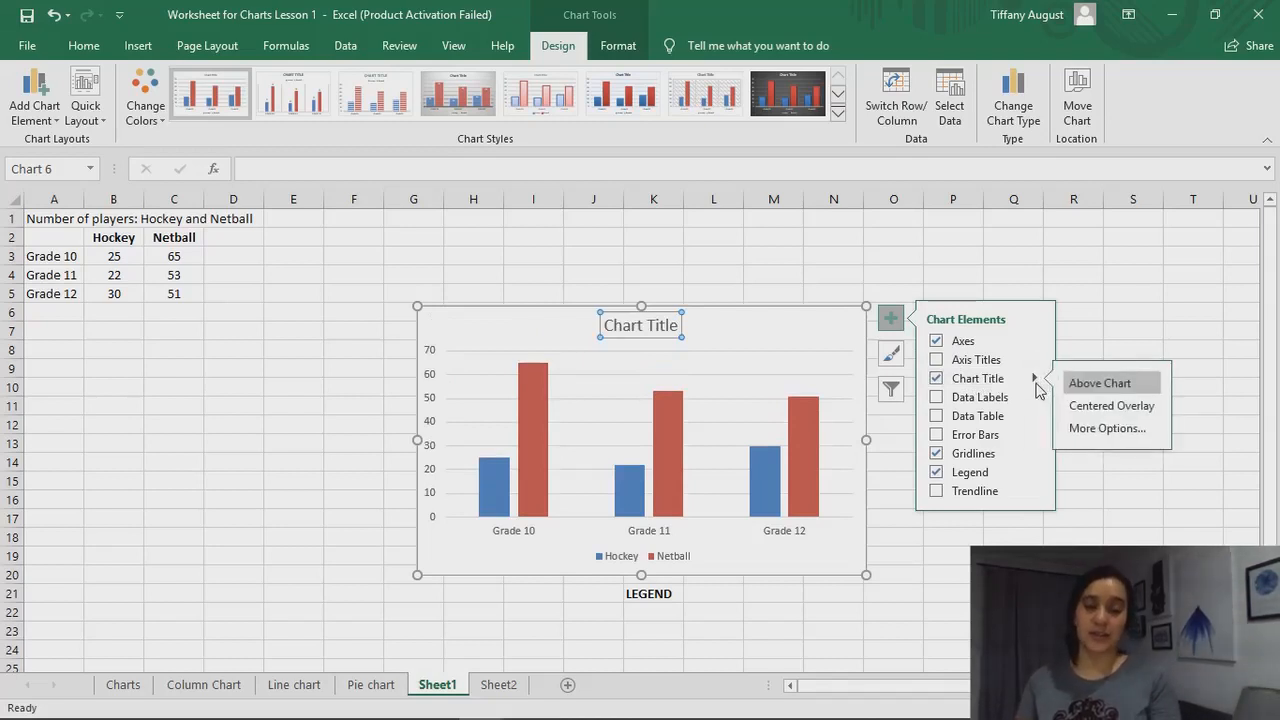
pyautogui.click(1100, 430)
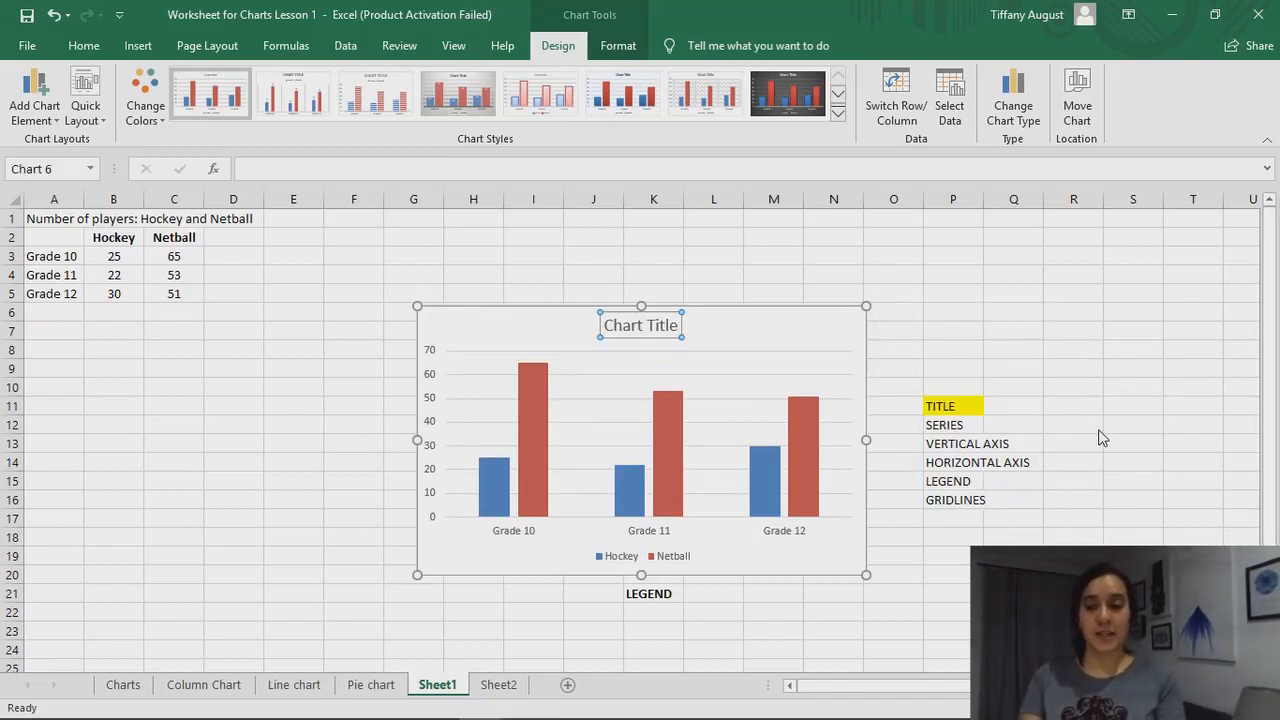
pyautogui.hotkey('ctrl', '1')
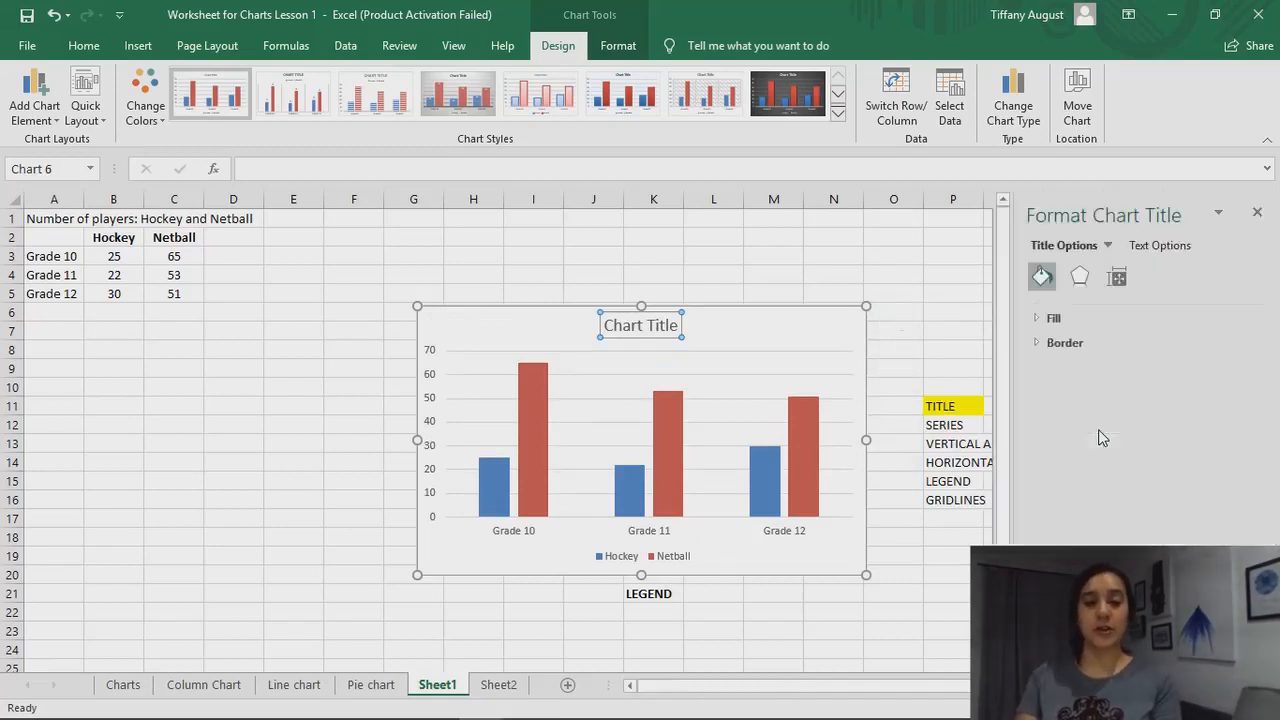
pyautogui.click(1258, 220)
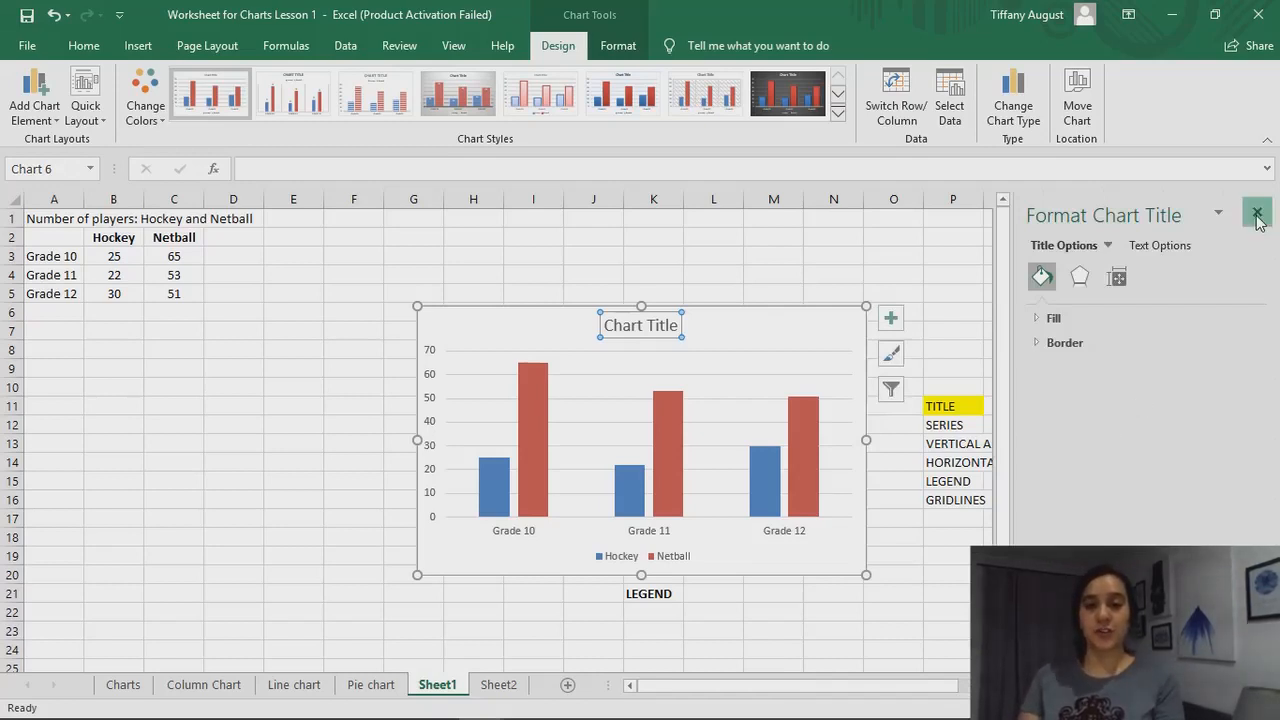
pyautogui.click(44, 110)
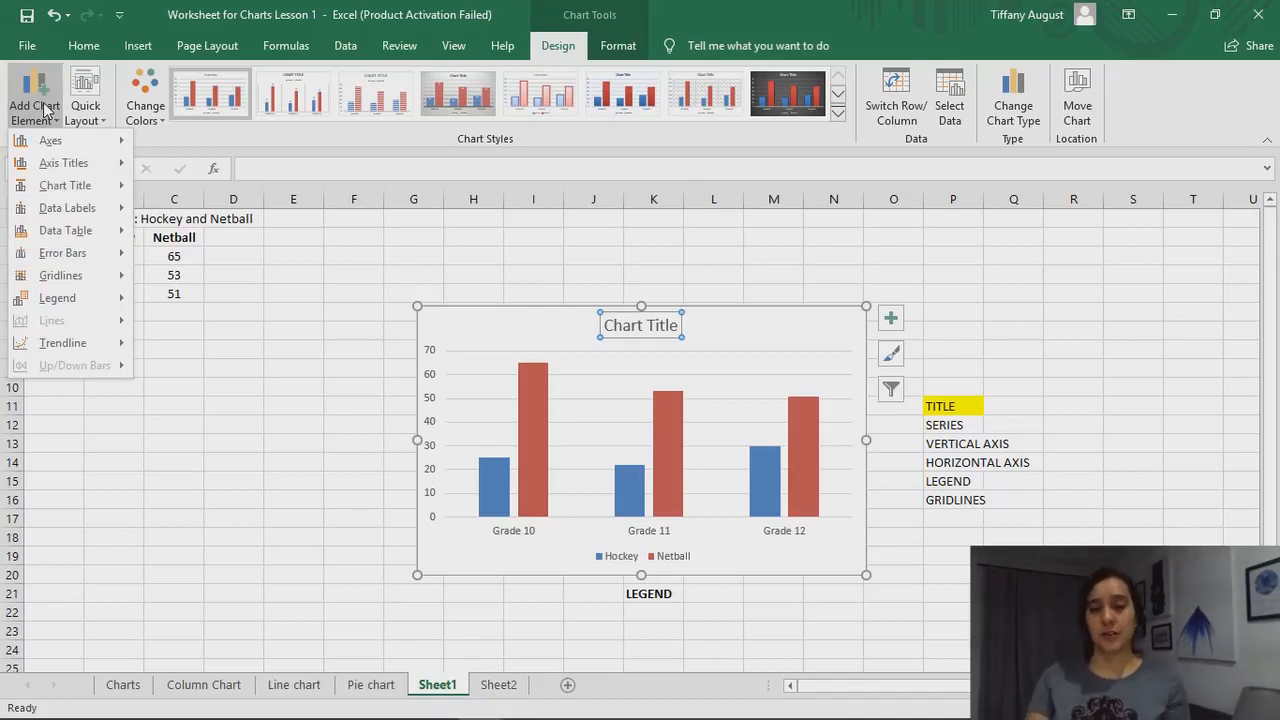
pyautogui.click(442, 301)
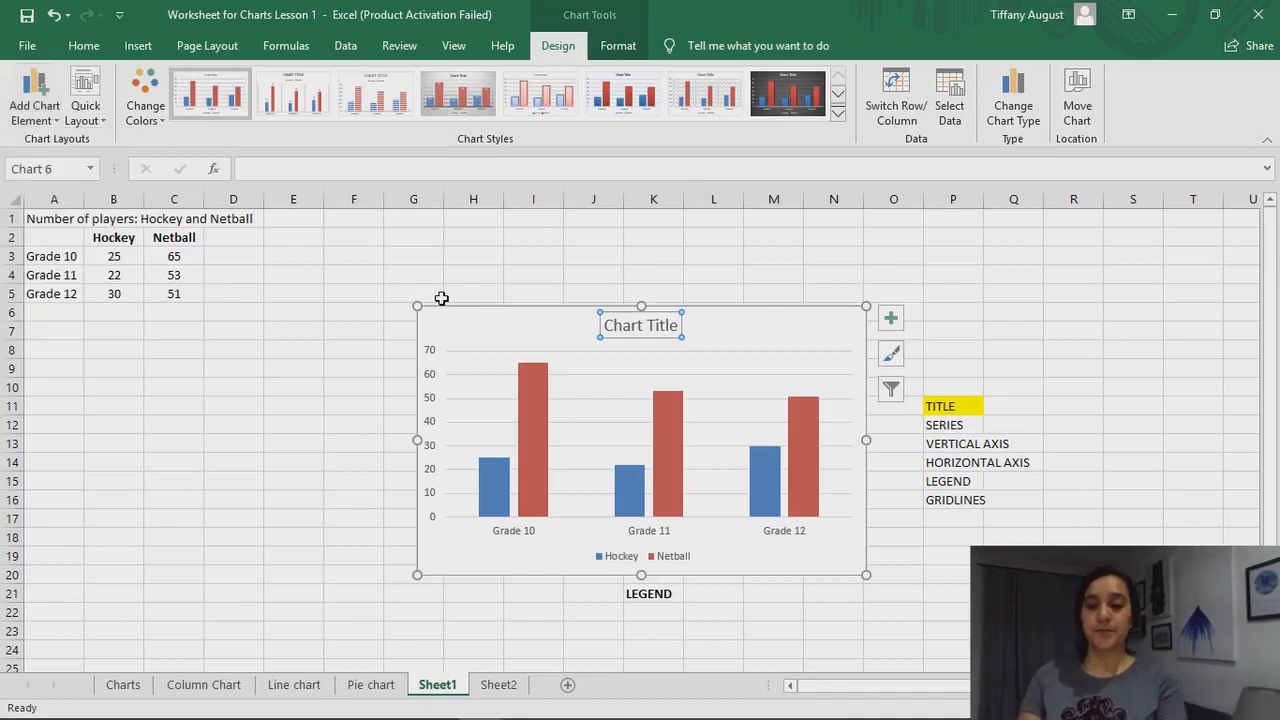
# Replace the placeholder text of the chart title with "Sport Preferences"
pyautogui.tripleClick(642, 322)
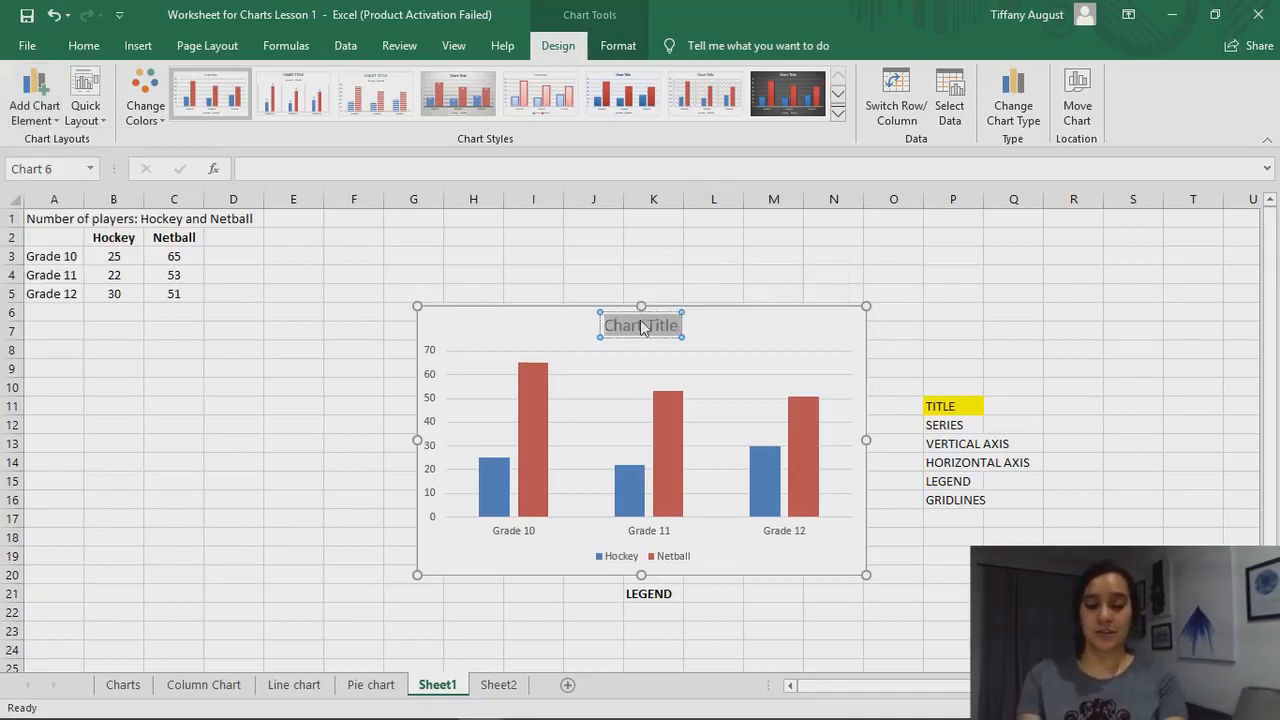
pyautogui.write('Sport Preferene')
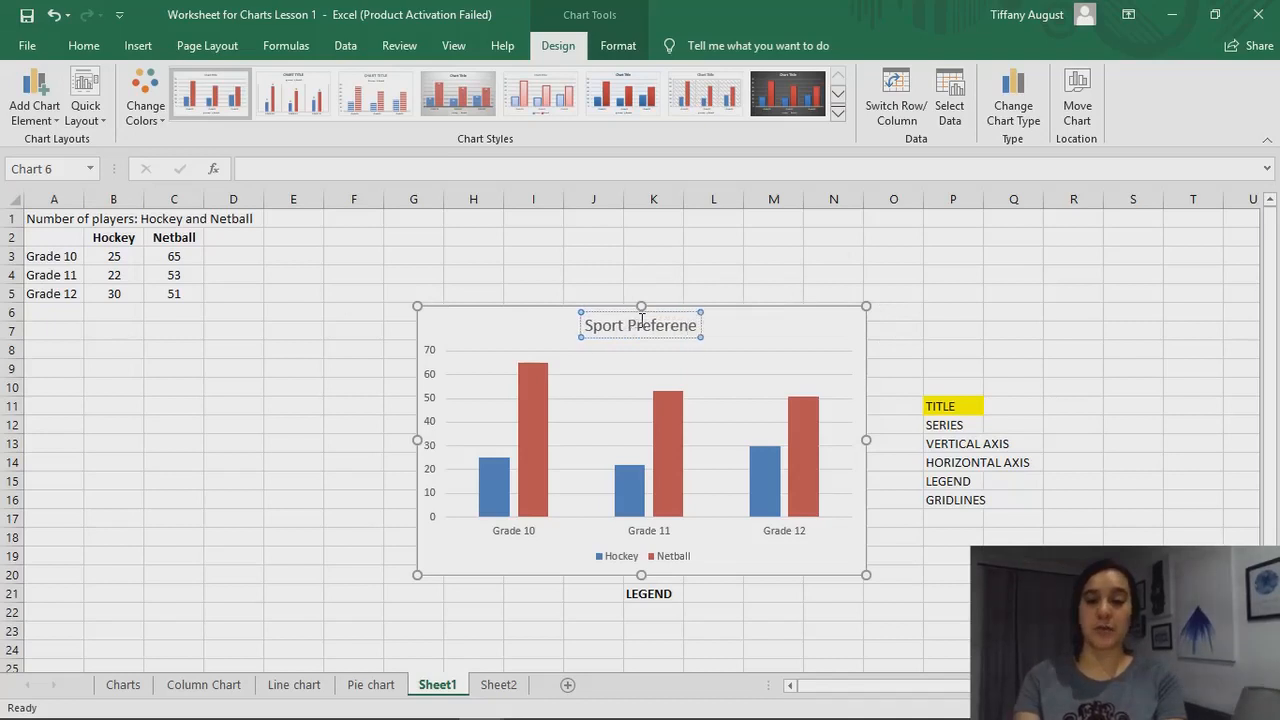
pyautogui.press('BackSpace')
pyautogui.write('ces')
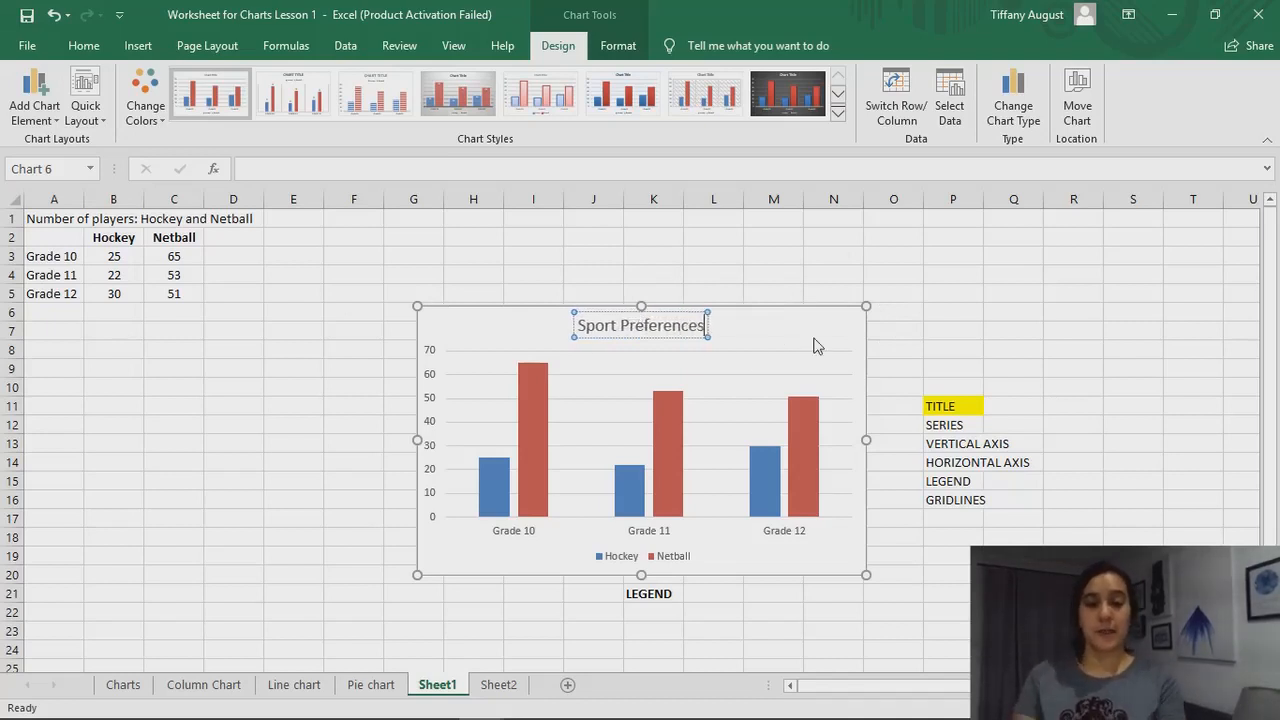
# Highlight the SERIES entry in cell P12 in yellow, like the TITLE entry above it
pyautogui.click(962, 407)
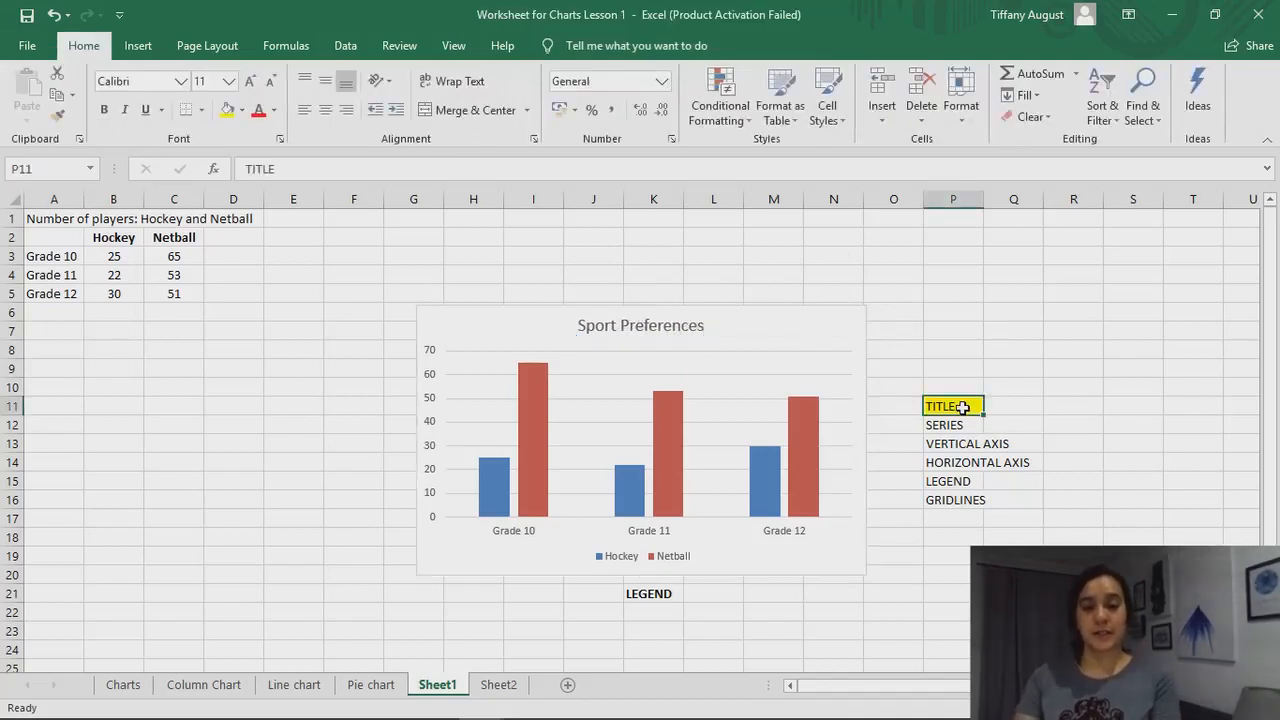
pyautogui.click(958, 424)
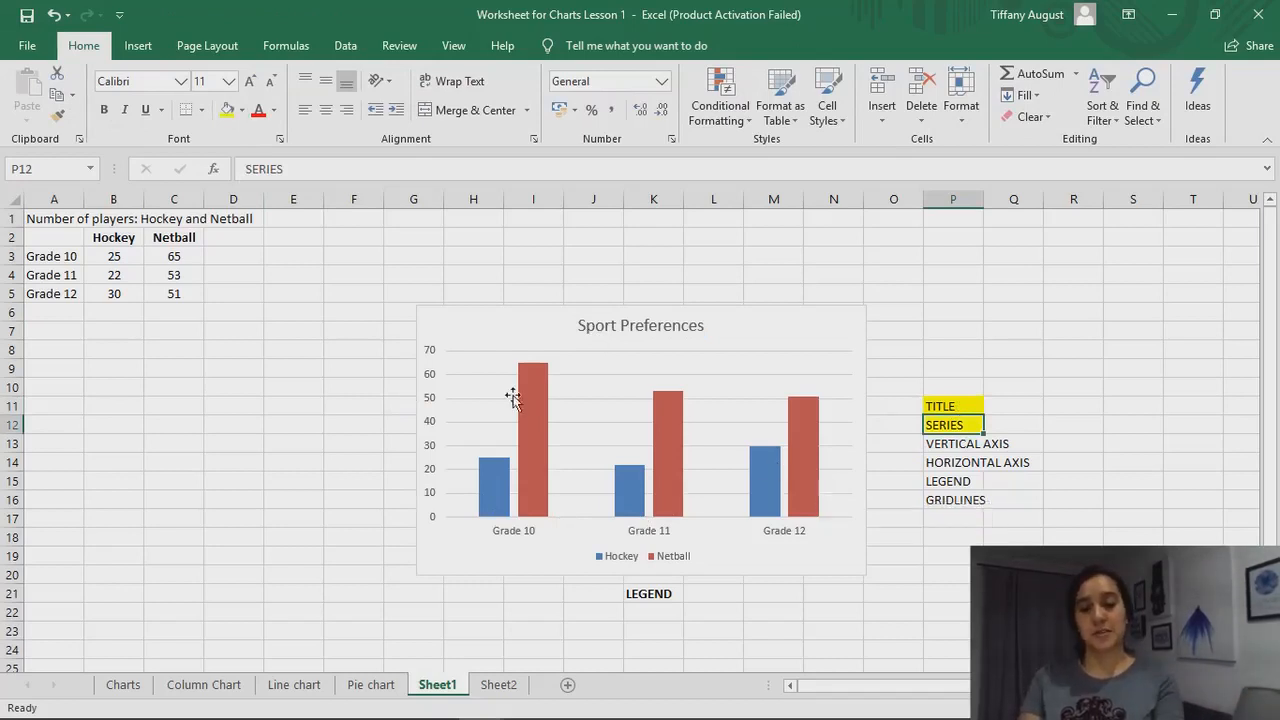
# Examine the Hockey and Netball series in the column chart, including the names and values of their data points
pyautogui.moveTo(642, 494)
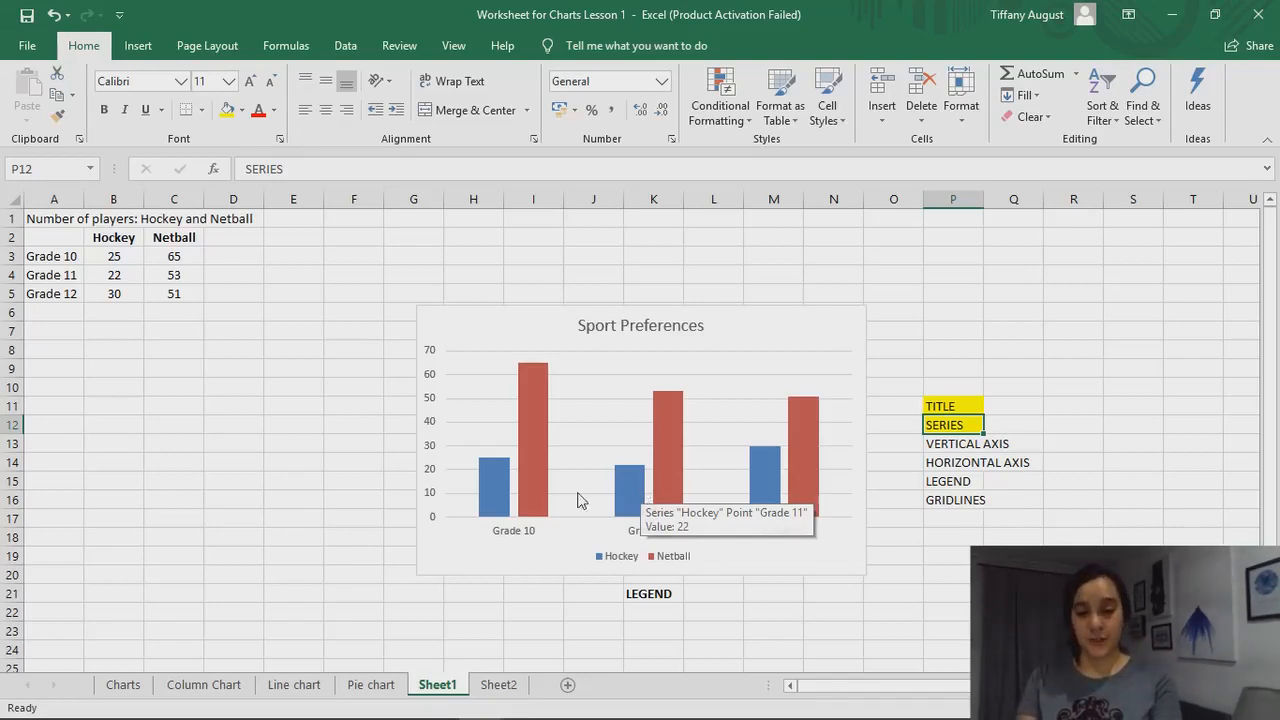
pyautogui.moveTo(533, 493)
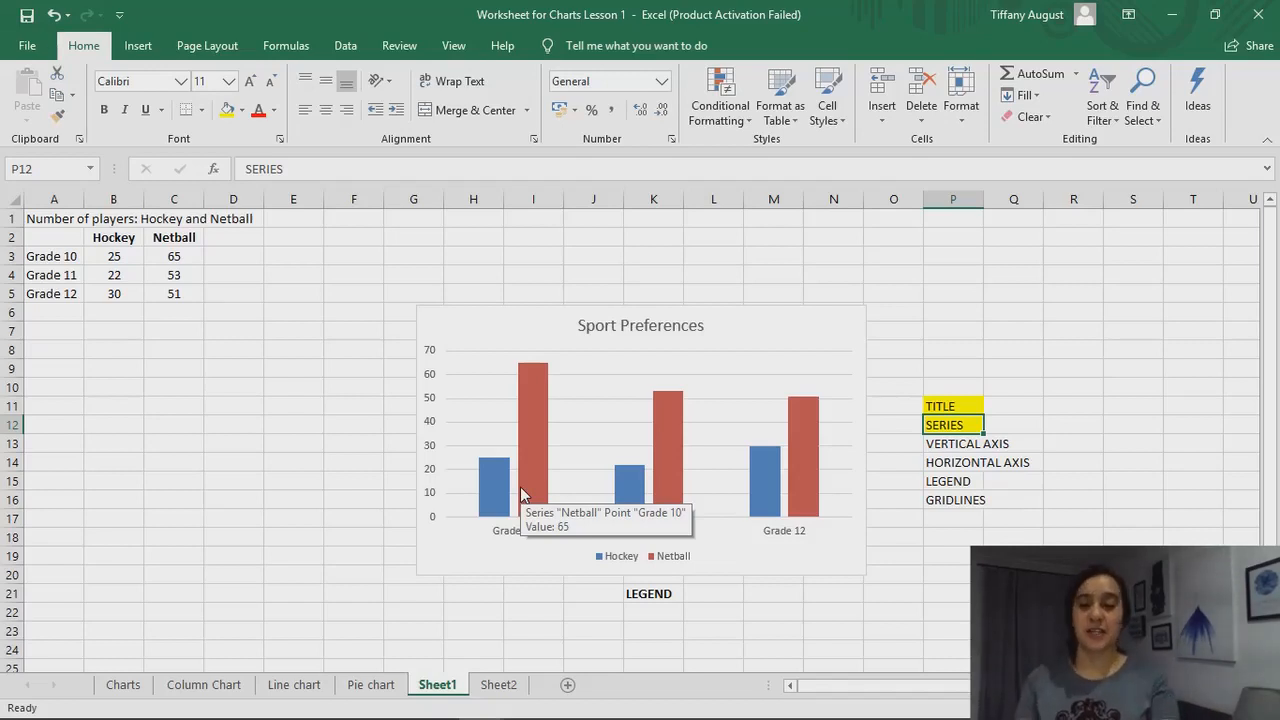
pyautogui.click(677, 420)
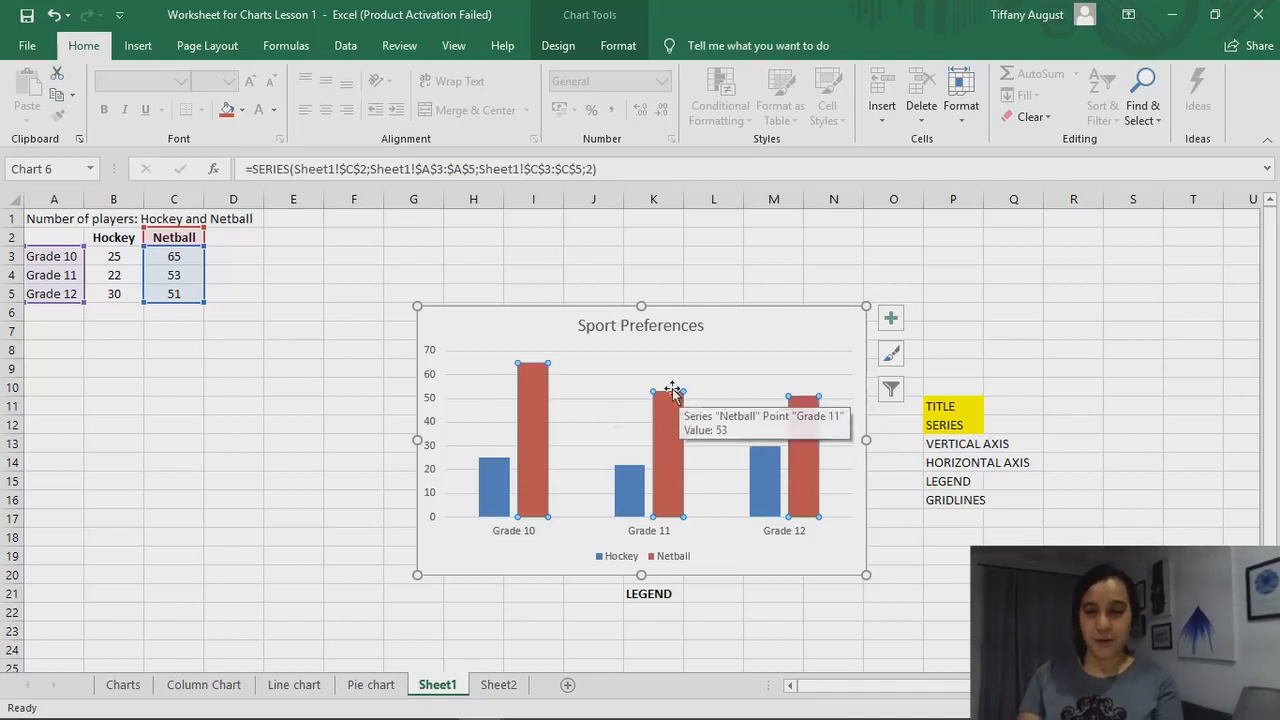
pyautogui.moveTo(678, 408)
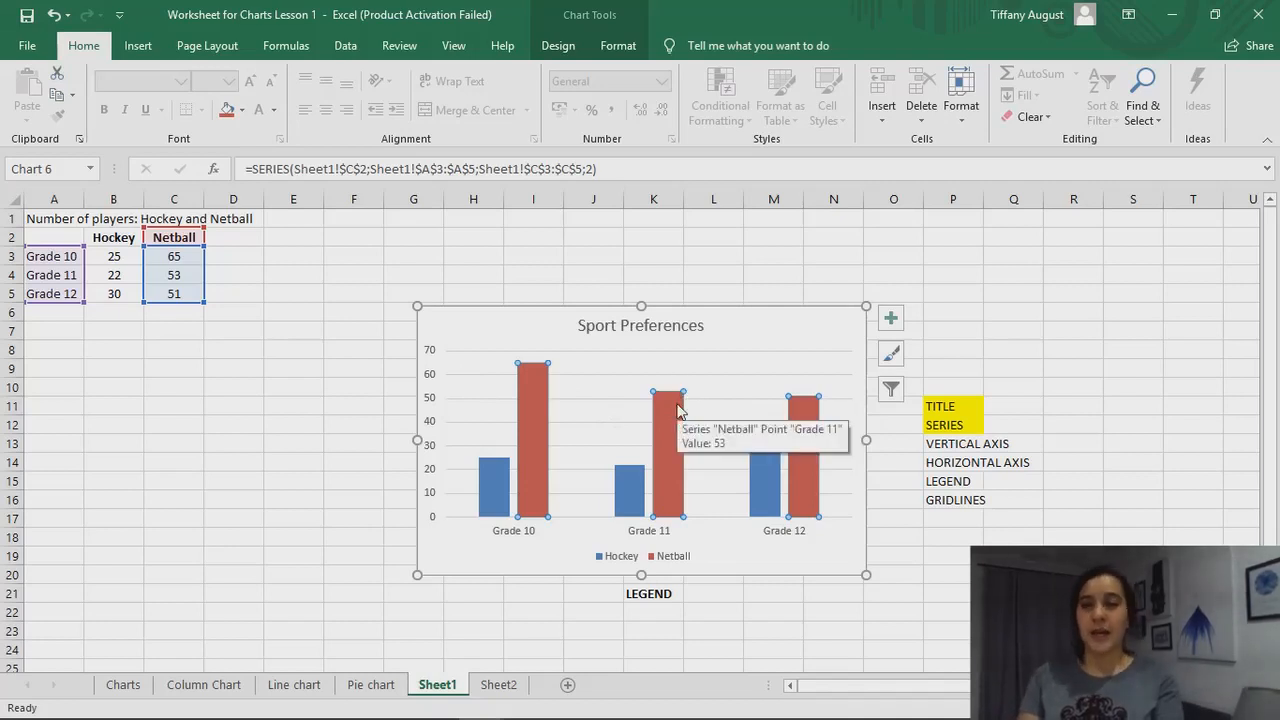
pyautogui.click(945, 553)
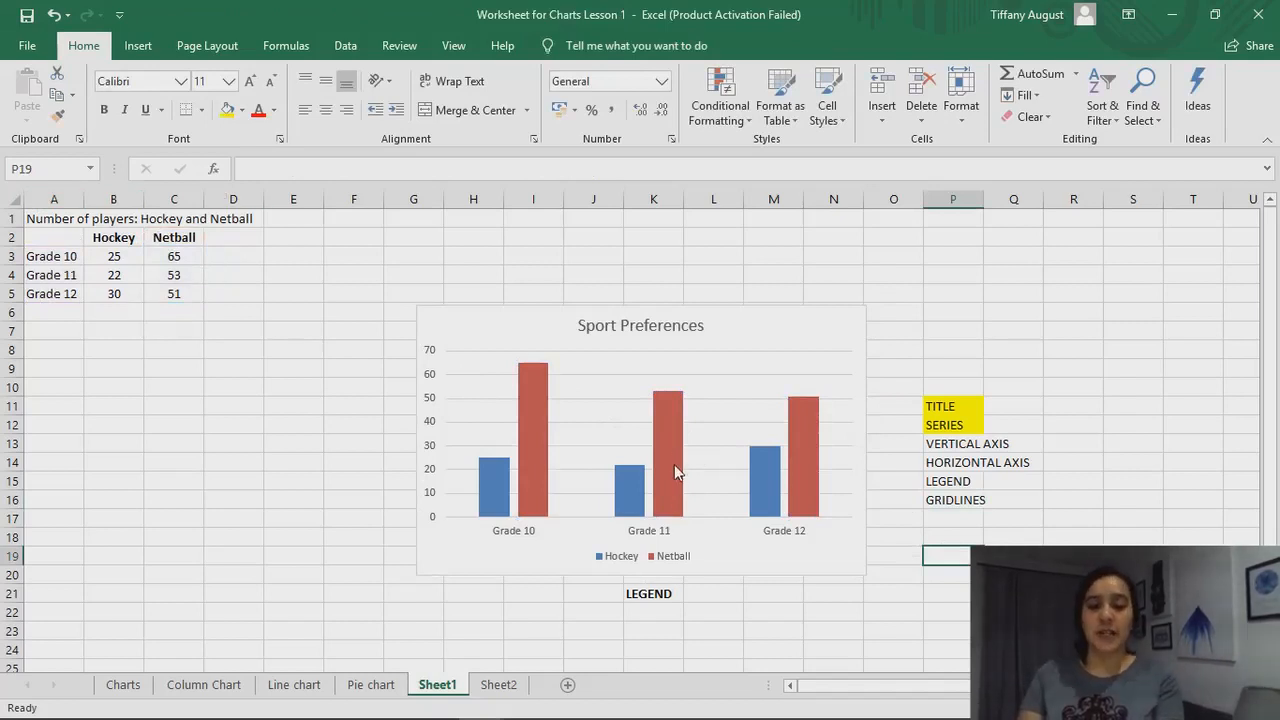
pyautogui.moveTo(675, 463)
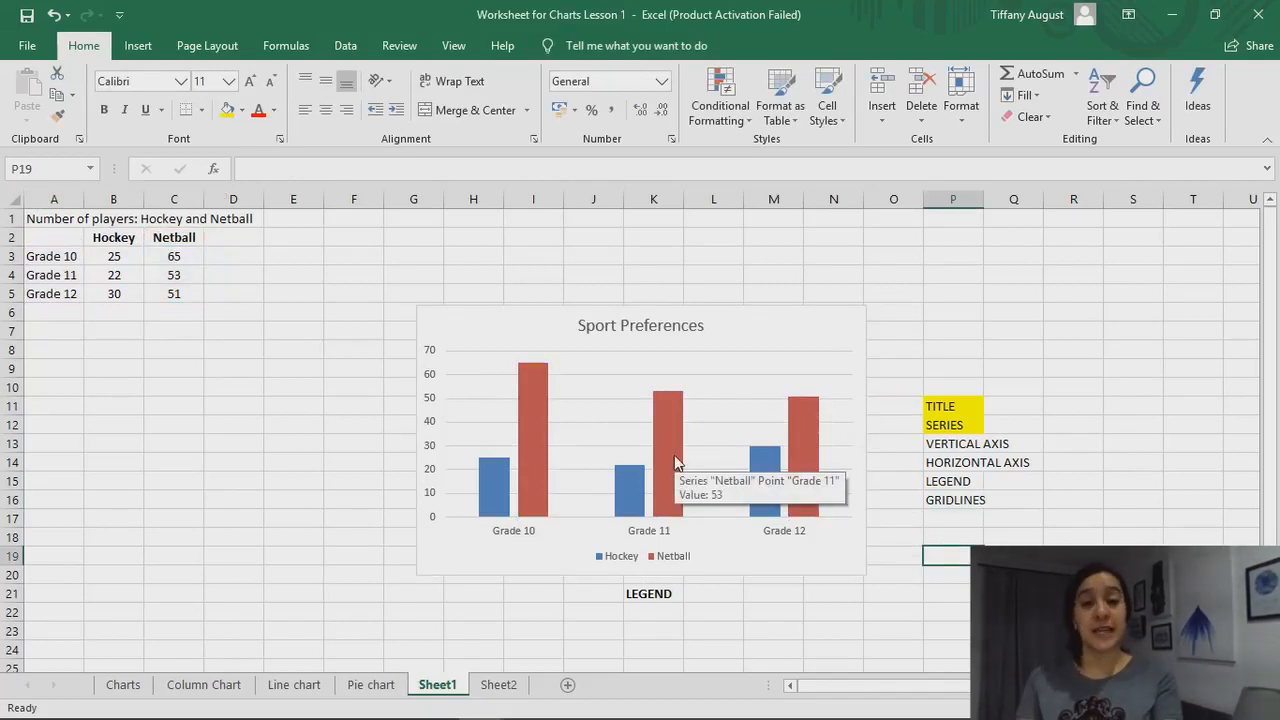
pyautogui.click(756, 347)
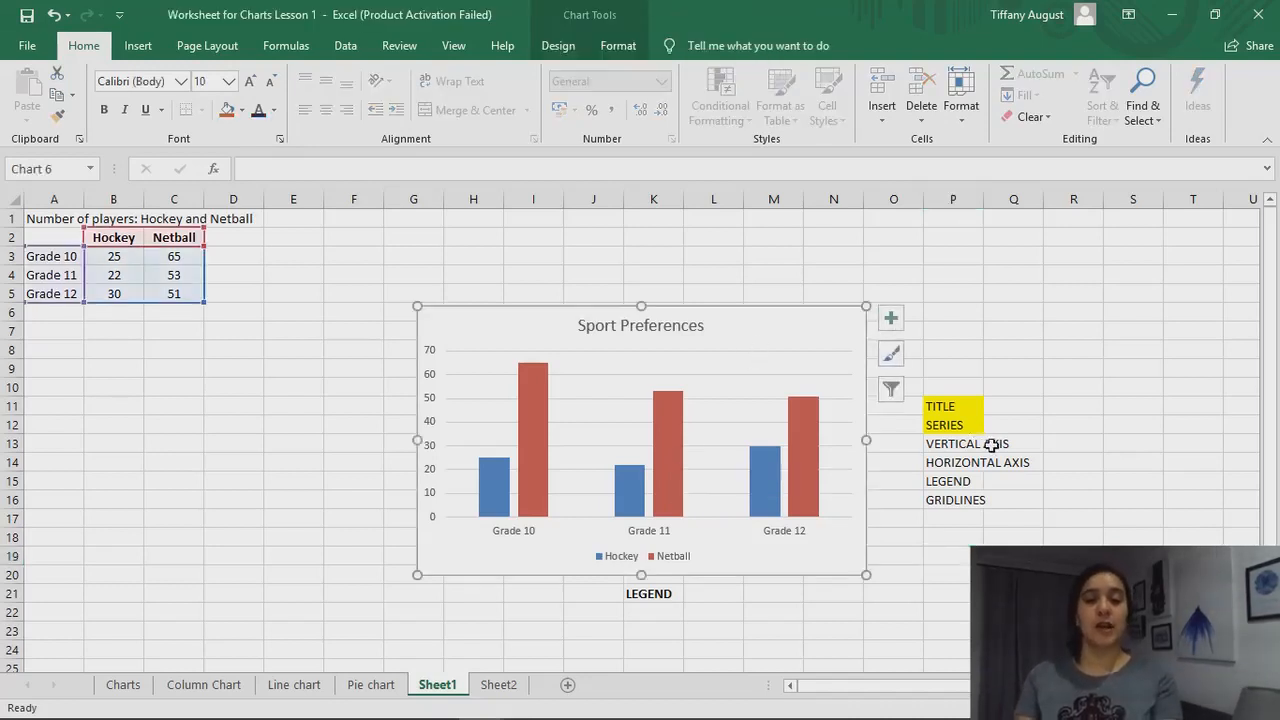
# Extend the text in cell P12 to read "SERIES - Data Labels"
pyautogui.click(970, 424)
pyautogui.doubleClick(971, 424)
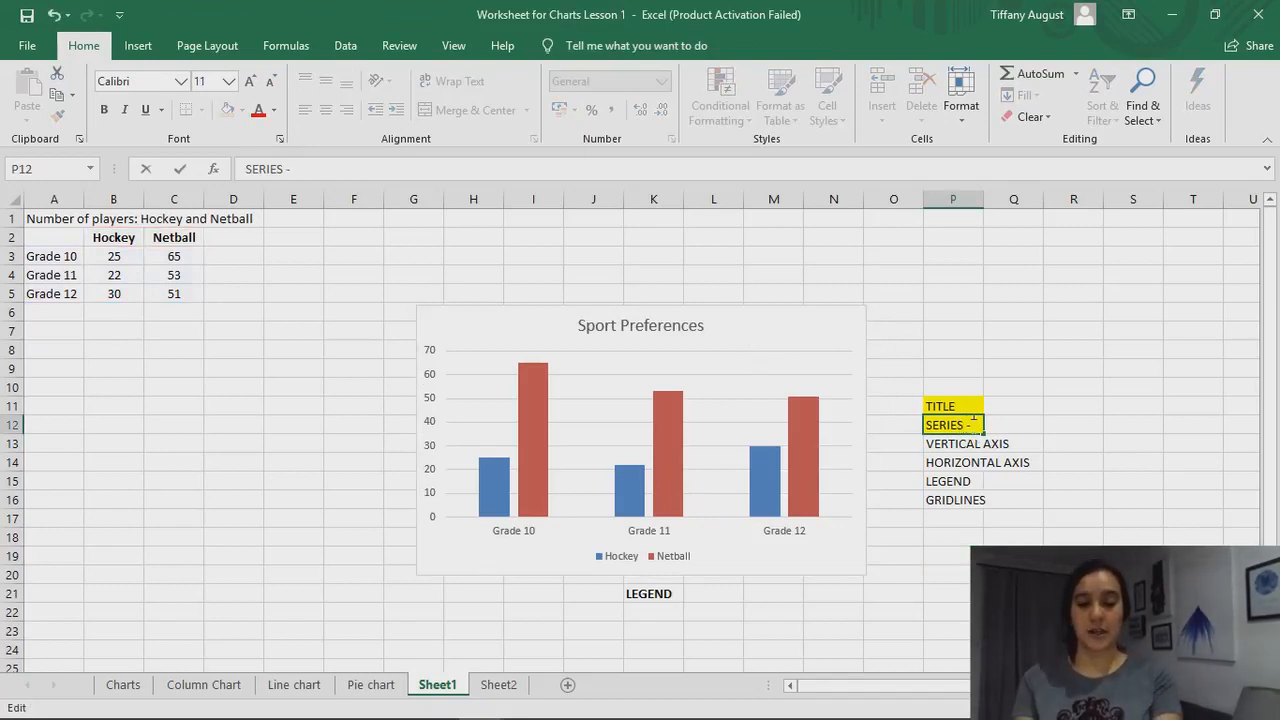
pyautogui.write('- Darata')
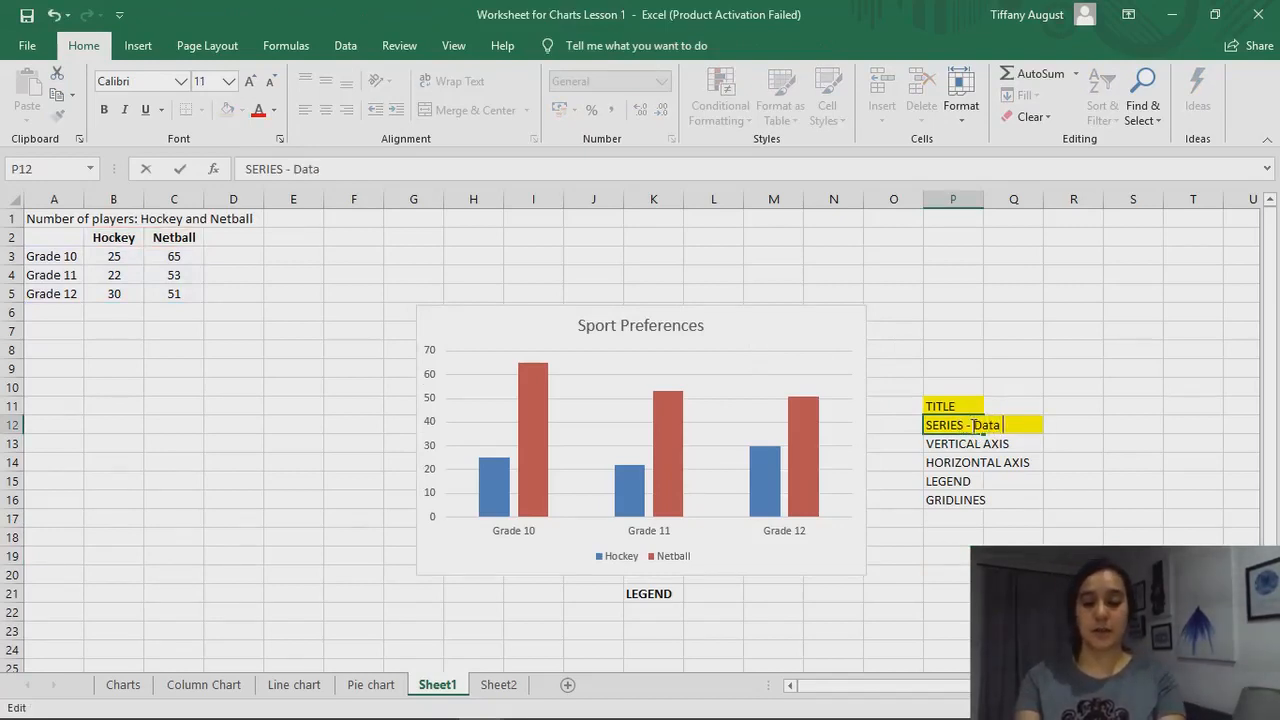
pyautogui.write(' Labels')
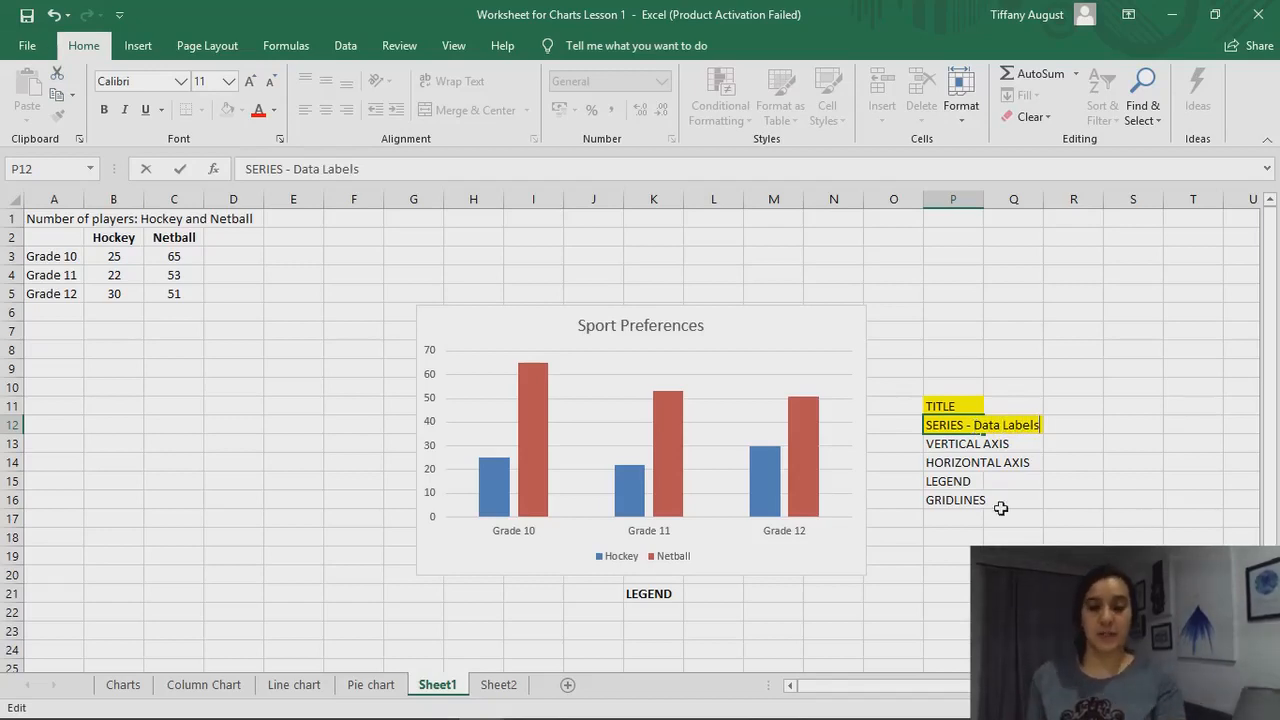
pyautogui.click(955, 504)
# Add data labels to the Netball series of the column chart, using the Outside End position
pyautogui.click(818, 493)
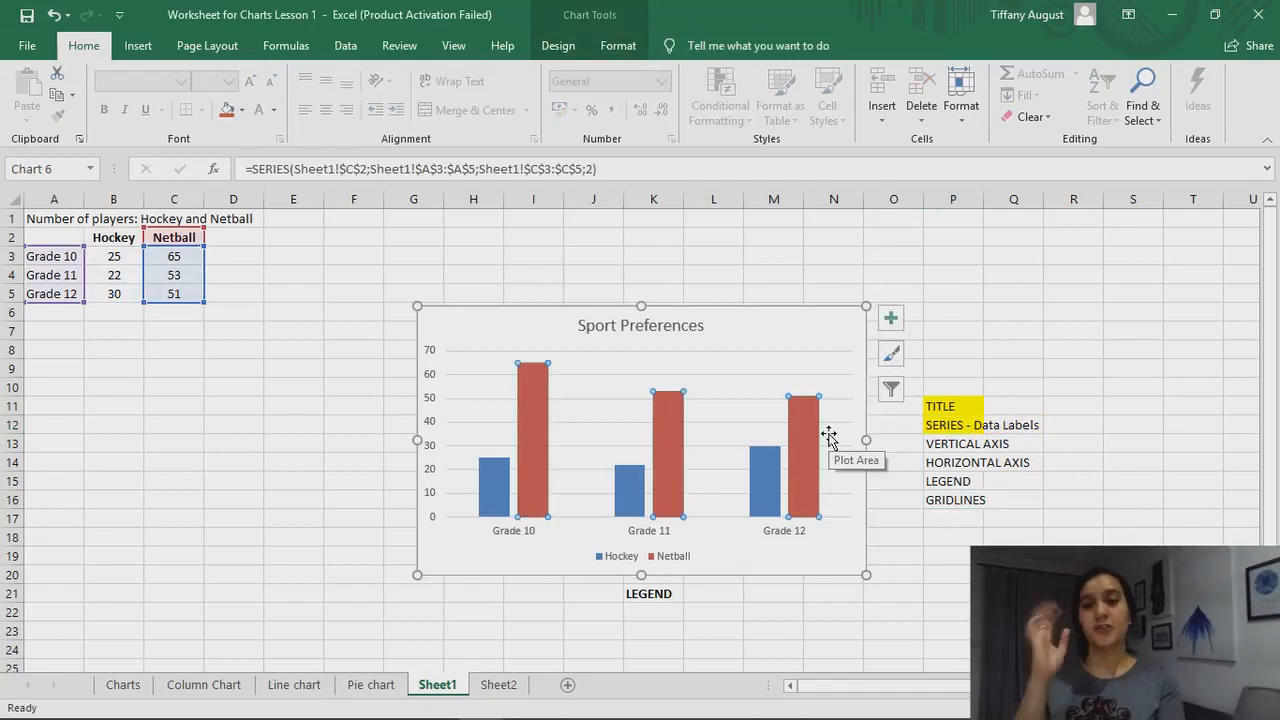
pyautogui.click(558, 46)
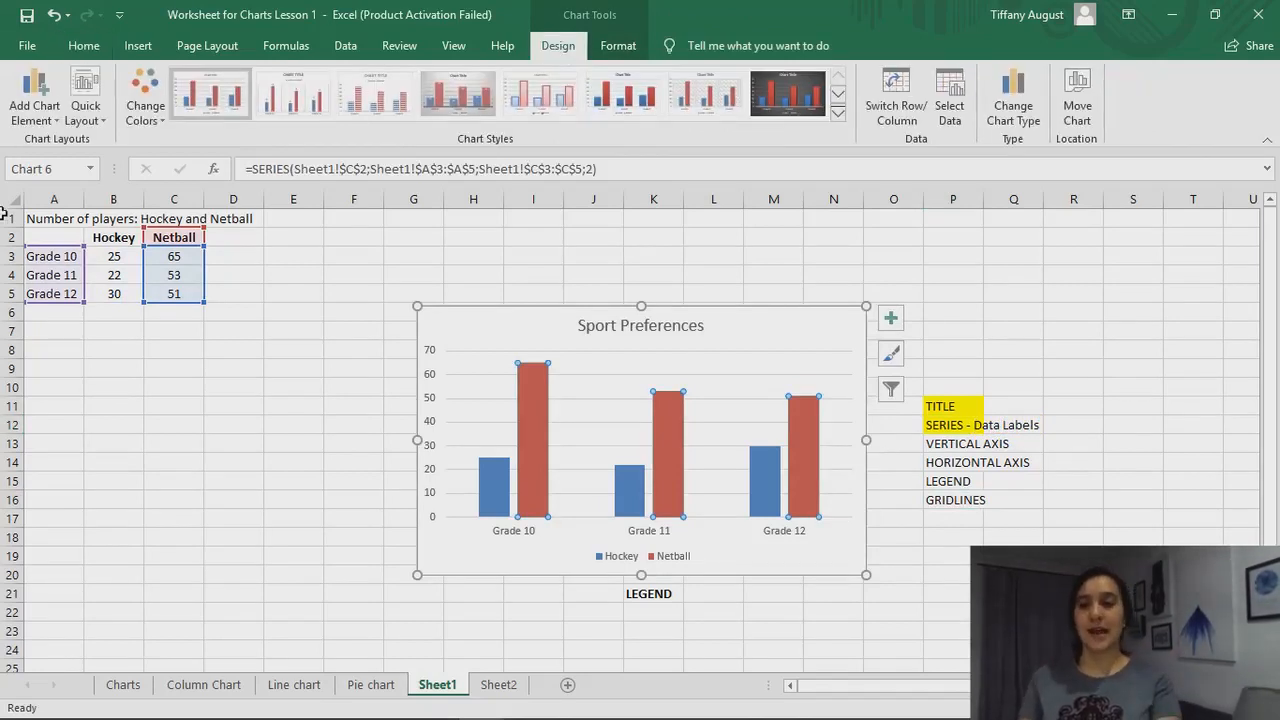
pyautogui.click(54, 120)
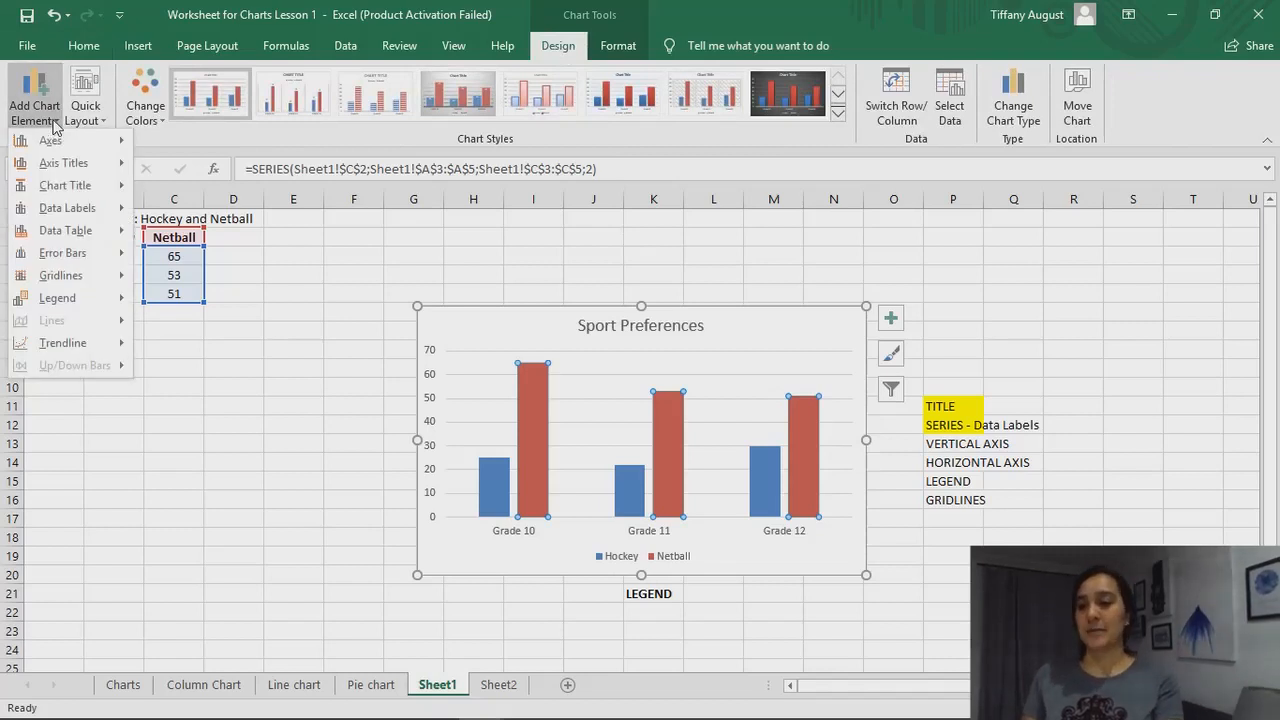
pyautogui.moveTo(91, 202)
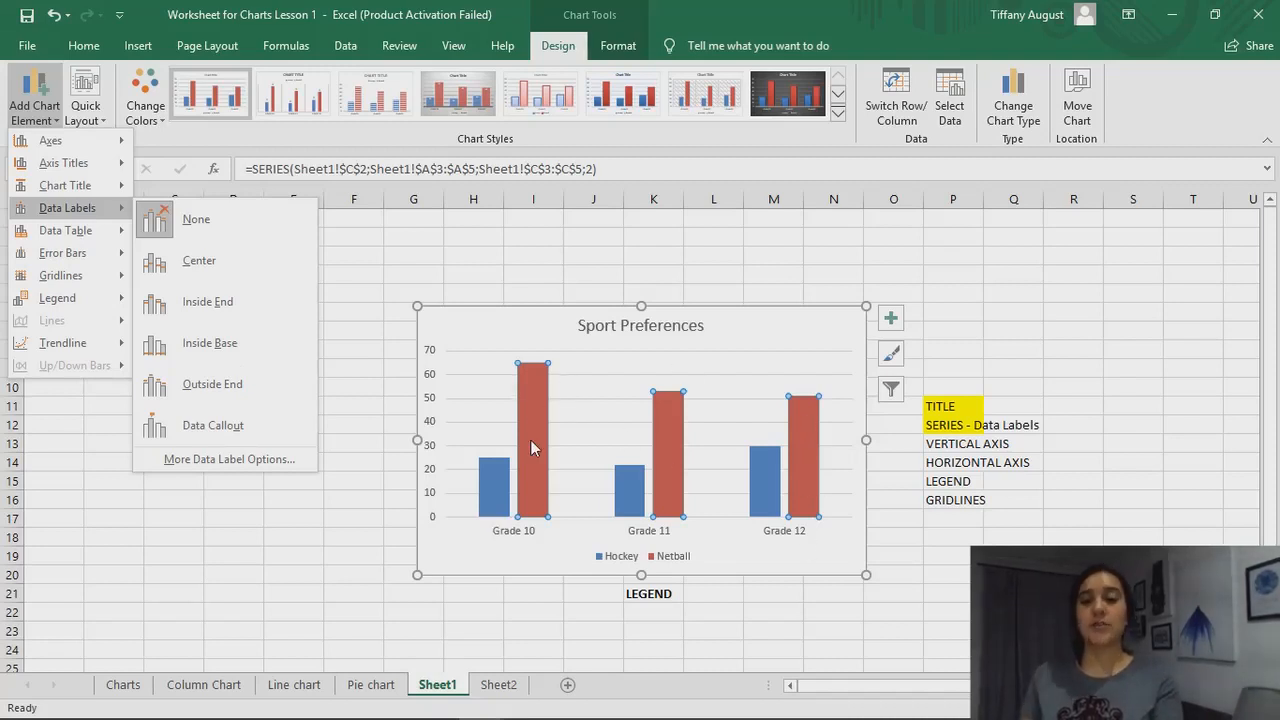
pyautogui.click(238, 222)
pyautogui.click(34, 100)
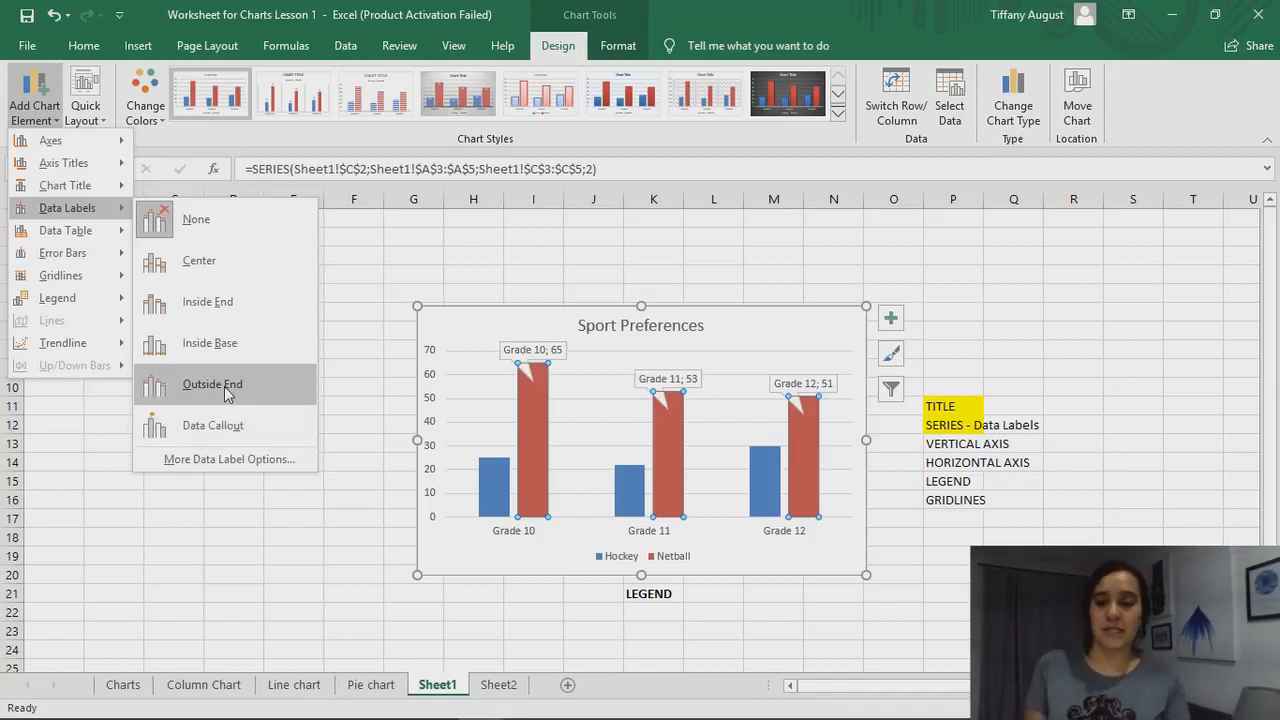
pyautogui.click(212, 385)
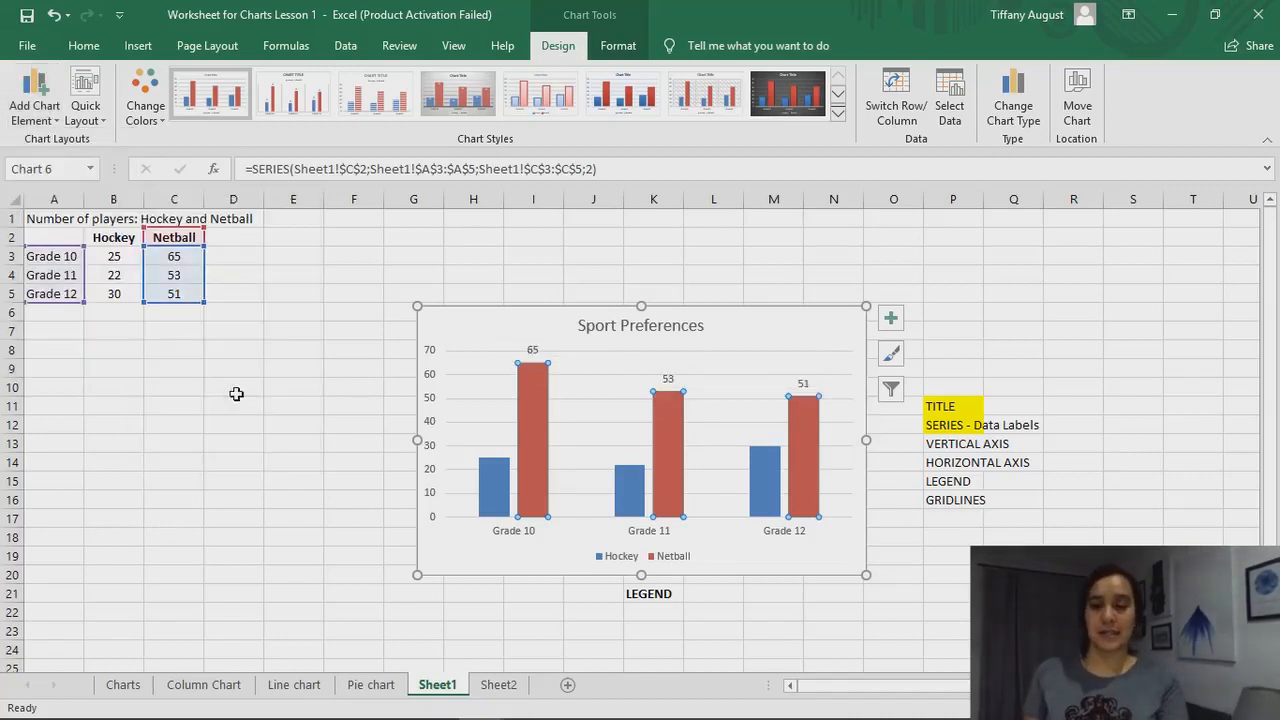
# Add data labels to the Hockey series of the column chart, using the Outside End position
pyautogui.click(291, 424)
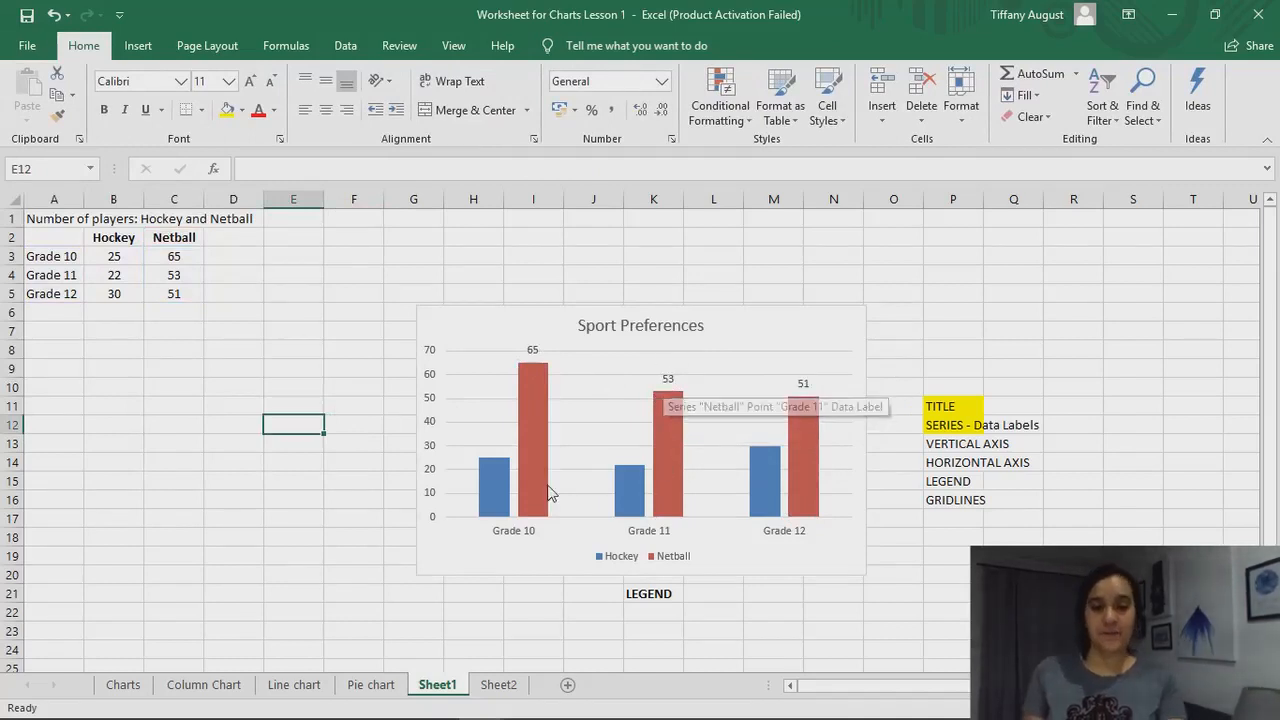
pyautogui.click(505, 492)
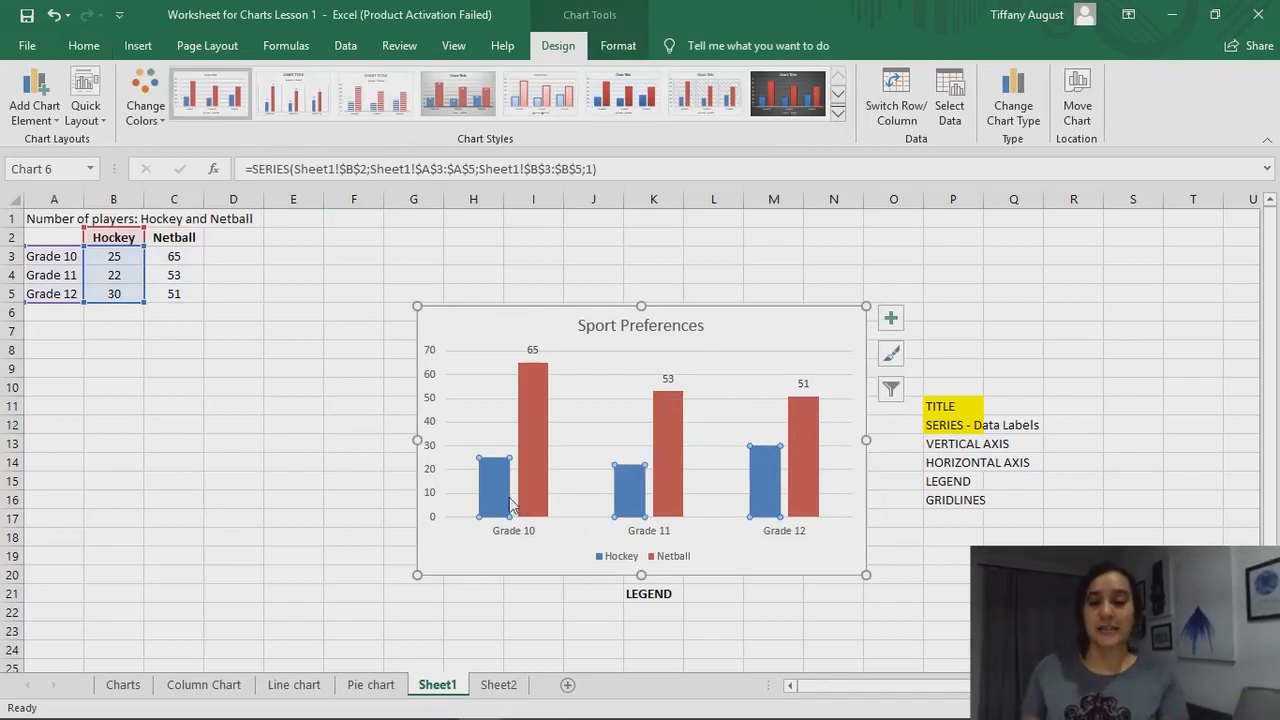
pyautogui.moveTo(488, 500)
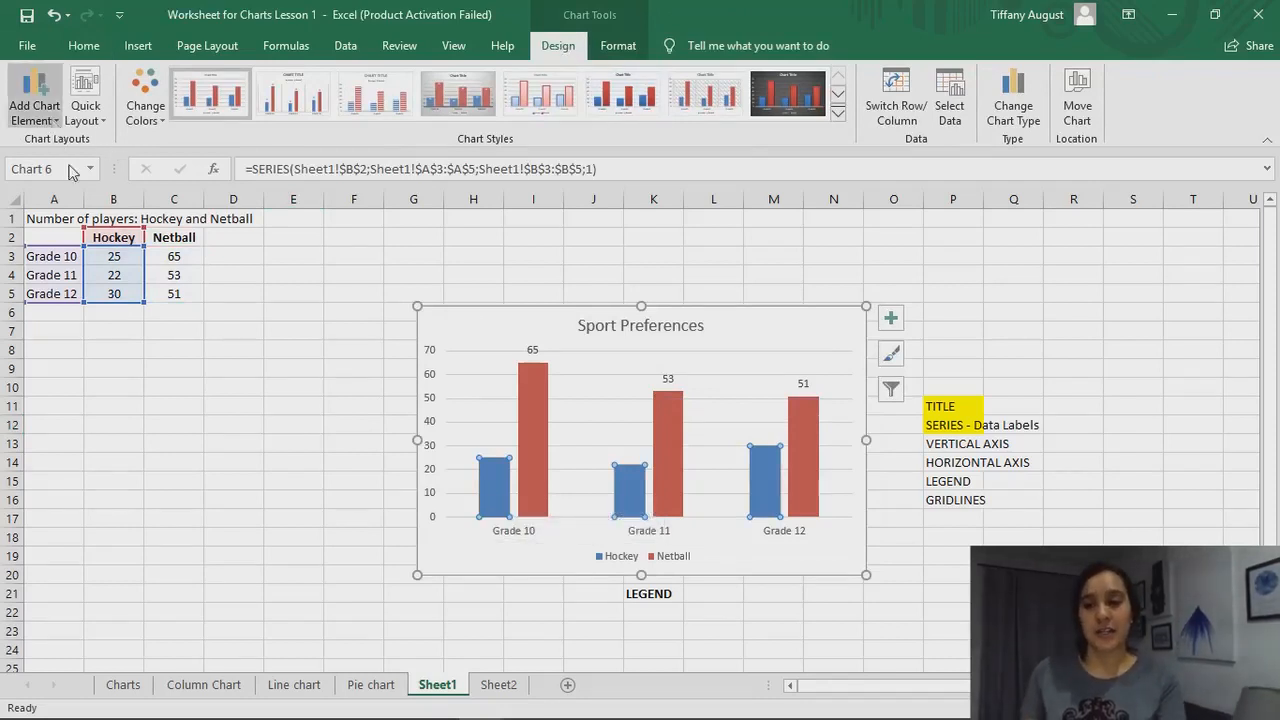
pyautogui.click(891, 328)
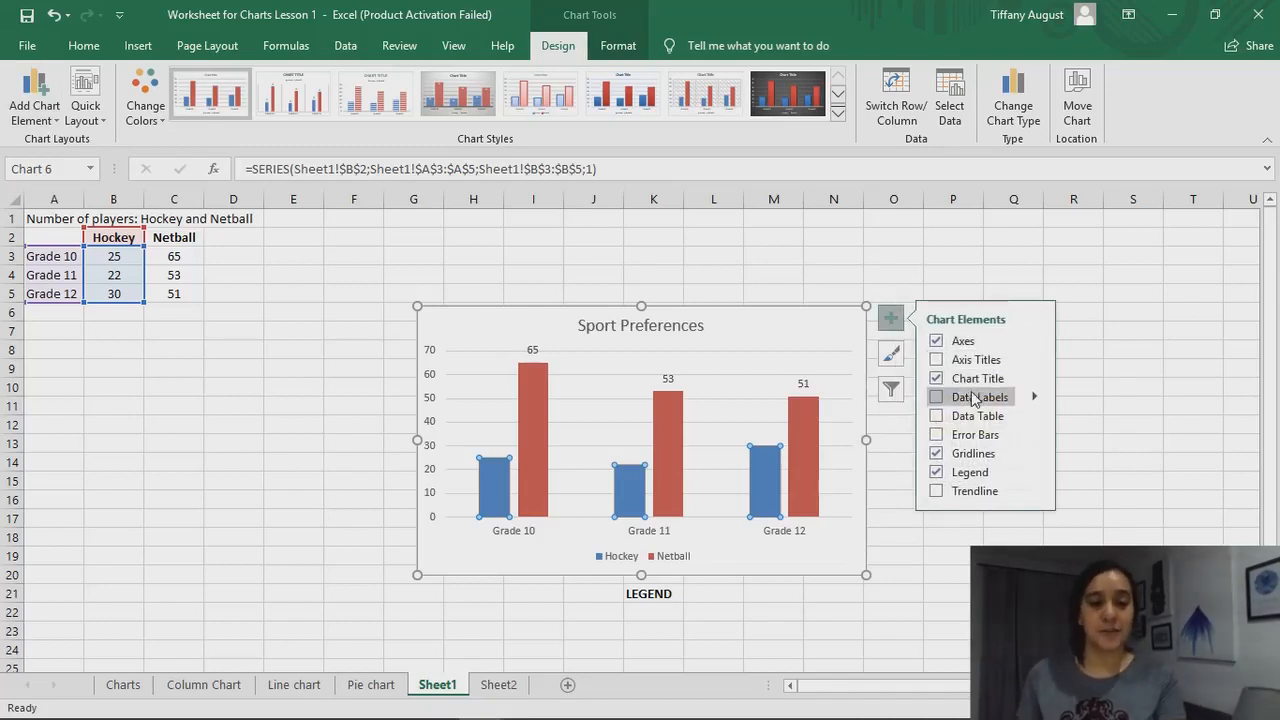
pyautogui.click(937, 398)
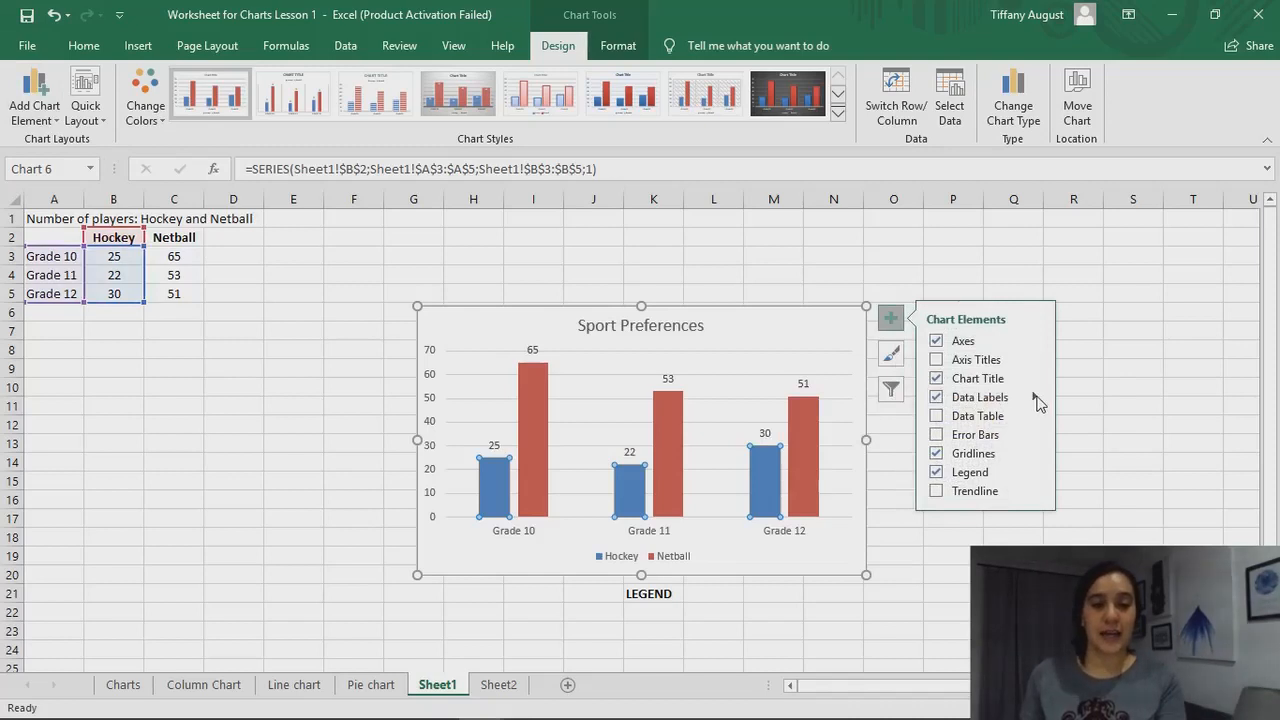
pyautogui.moveTo(1036, 398)
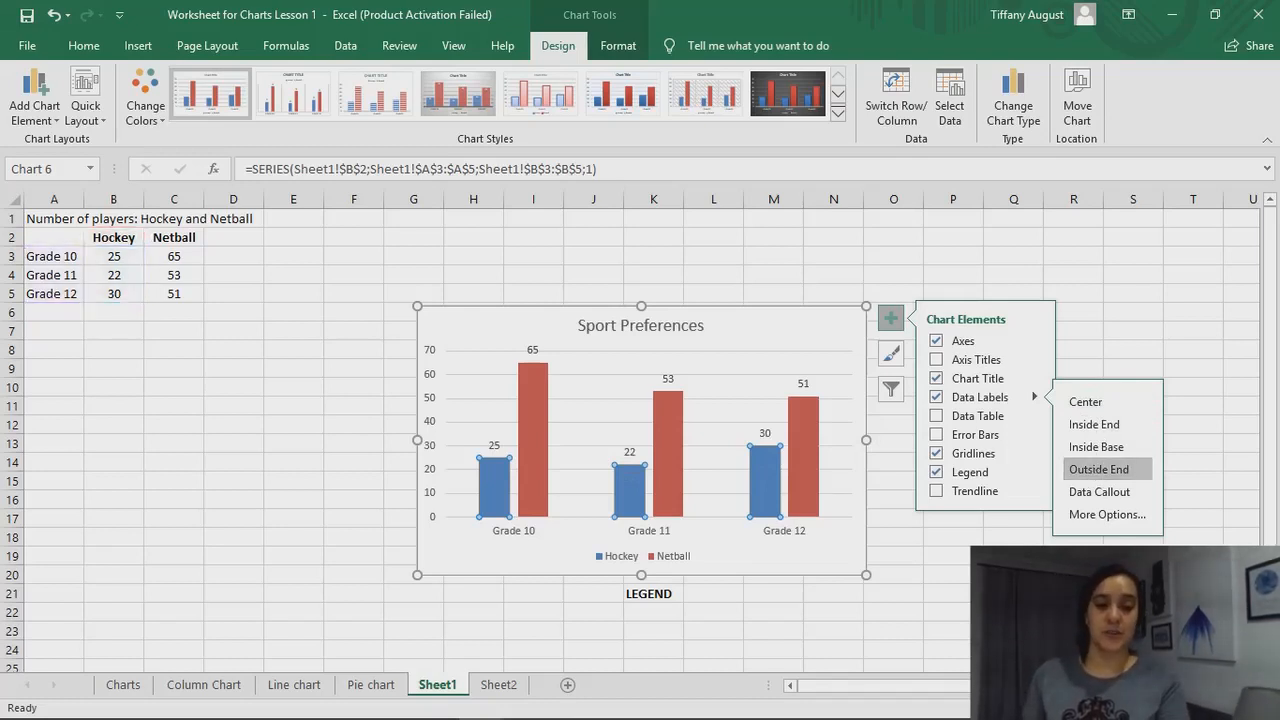
pyautogui.click(1013, 593)
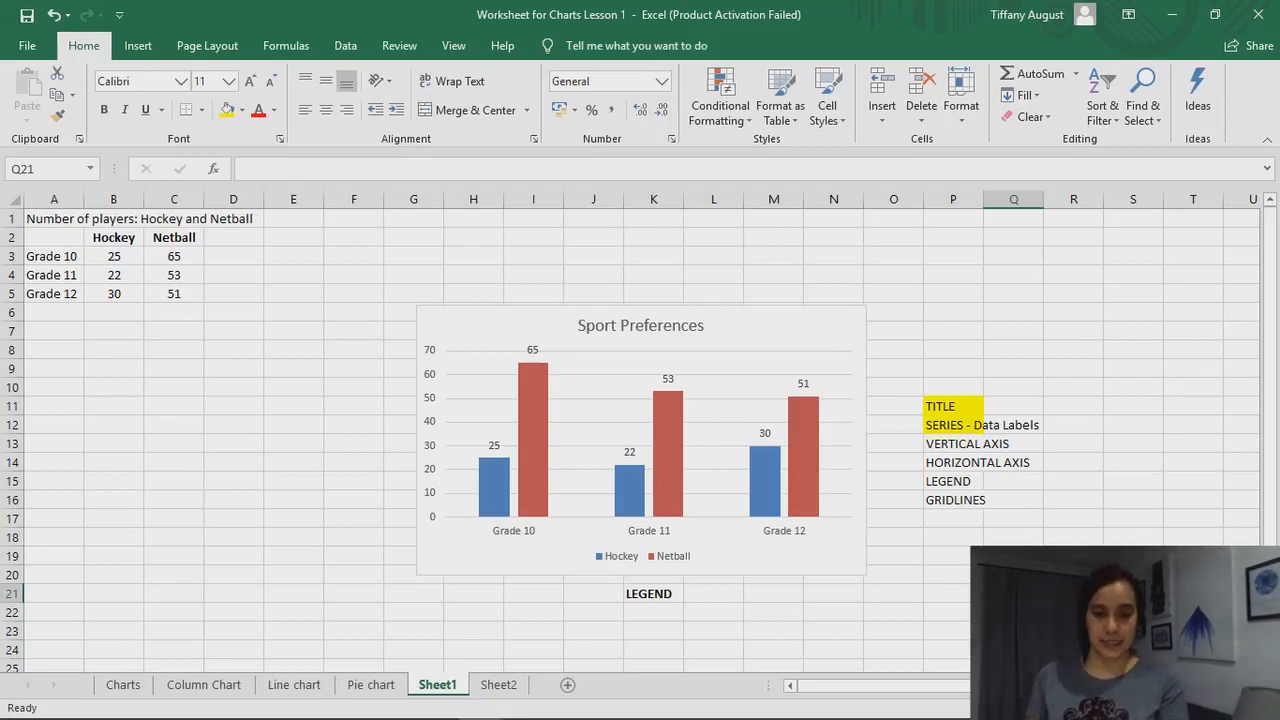
pyautogui.click(948, 446)
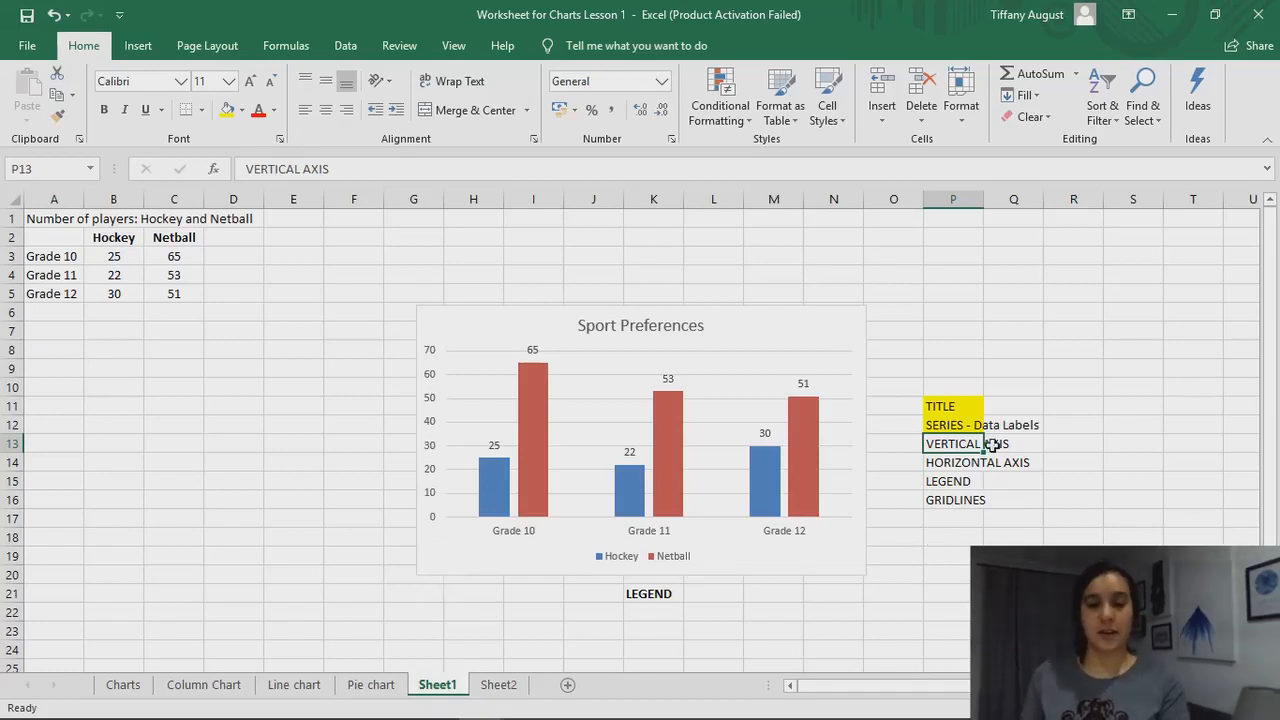
pyautogui.click(965, 458)
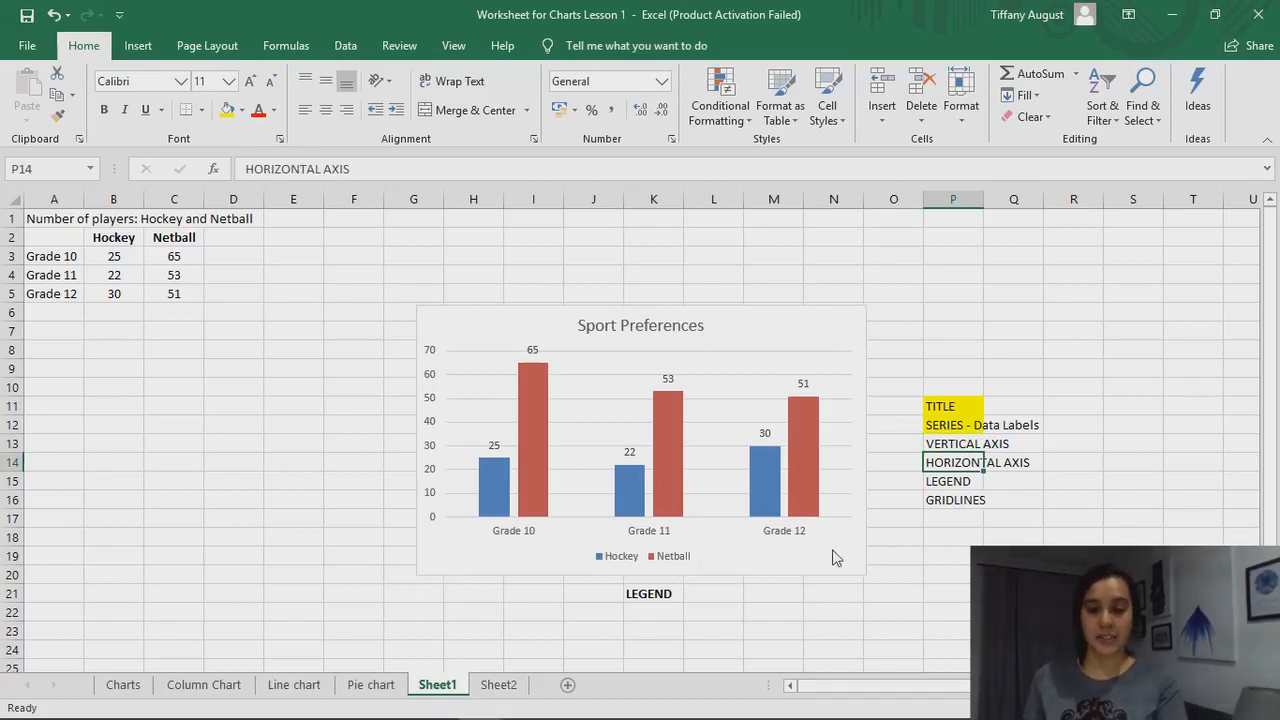
pyautogui.click(962, 446)
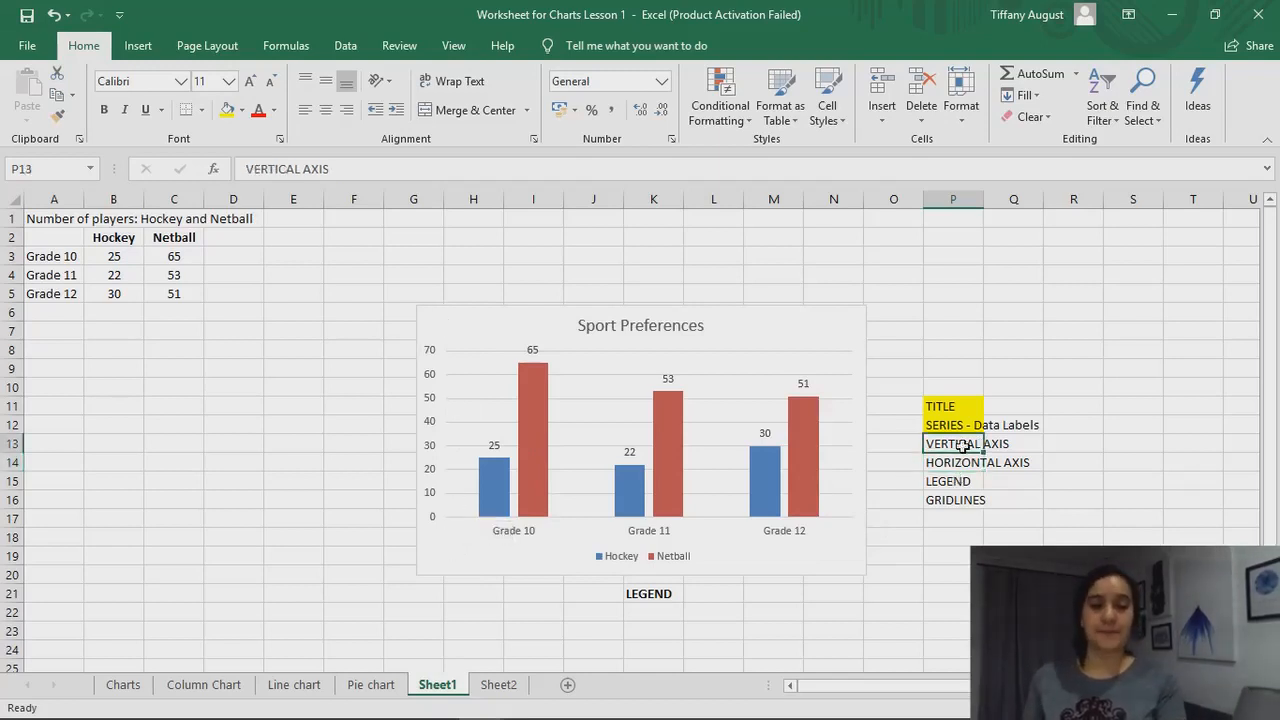
pyautogui.click(956, 456)
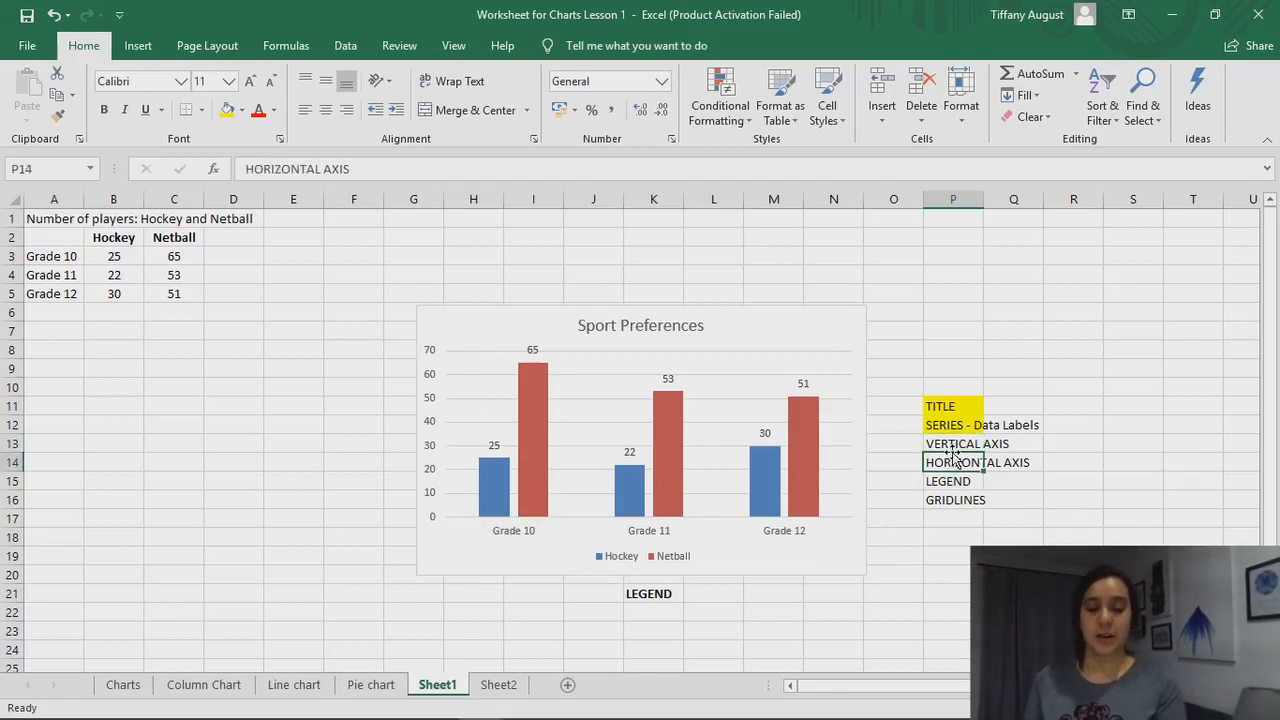
pyautogui.click(949, 445)
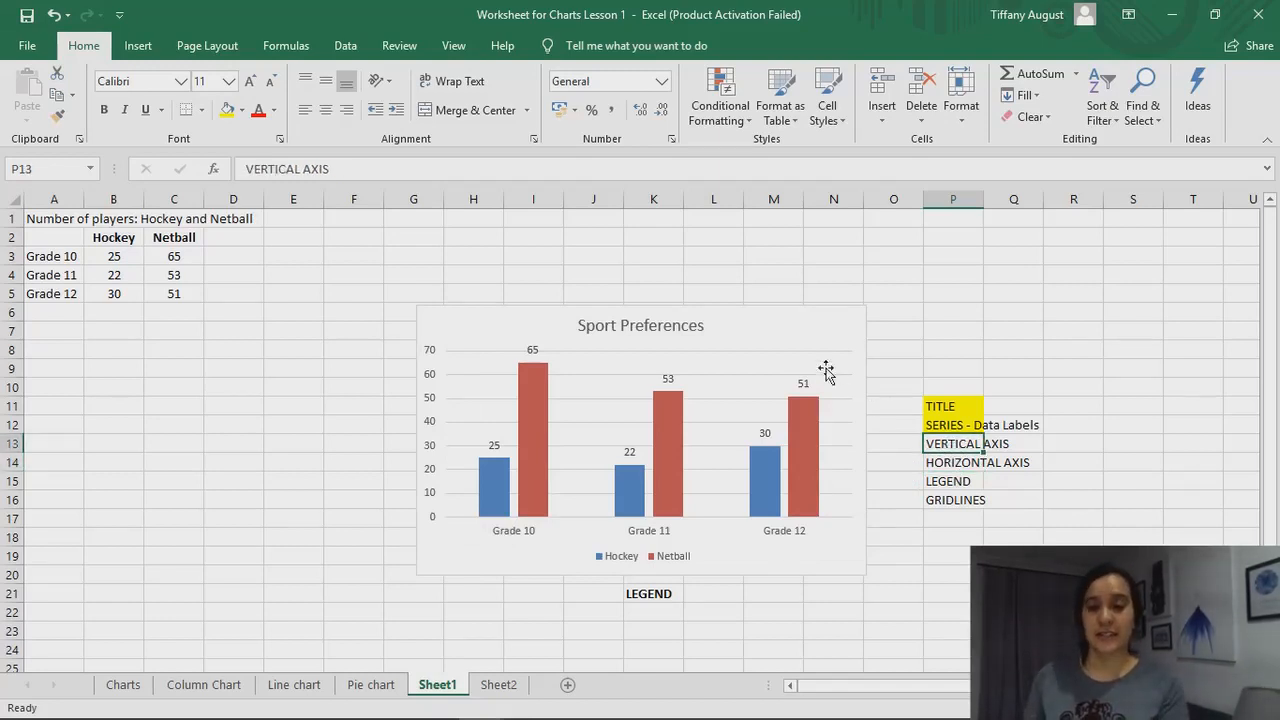
# Add a primary vertical axis title to the Sport Preferences column chart
pyautogui.click(819, 363)
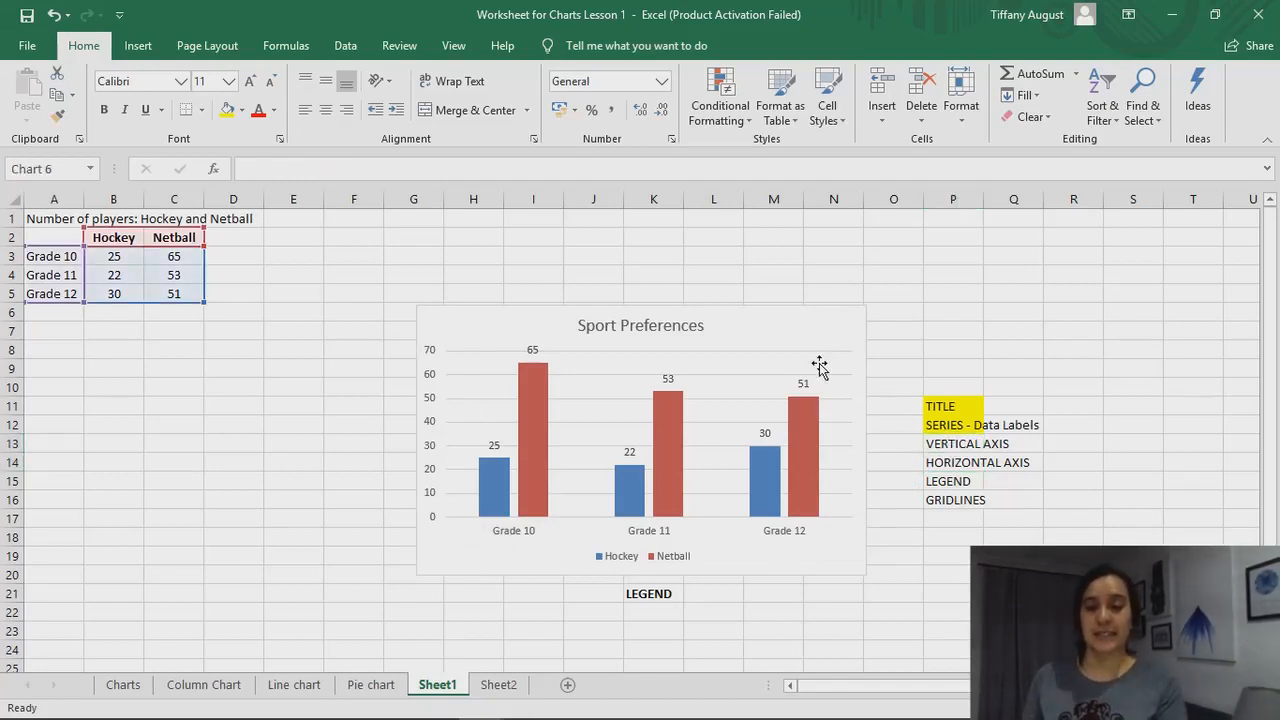
pyautogui.click(816, 284)
pyautogui.click(763, 329)
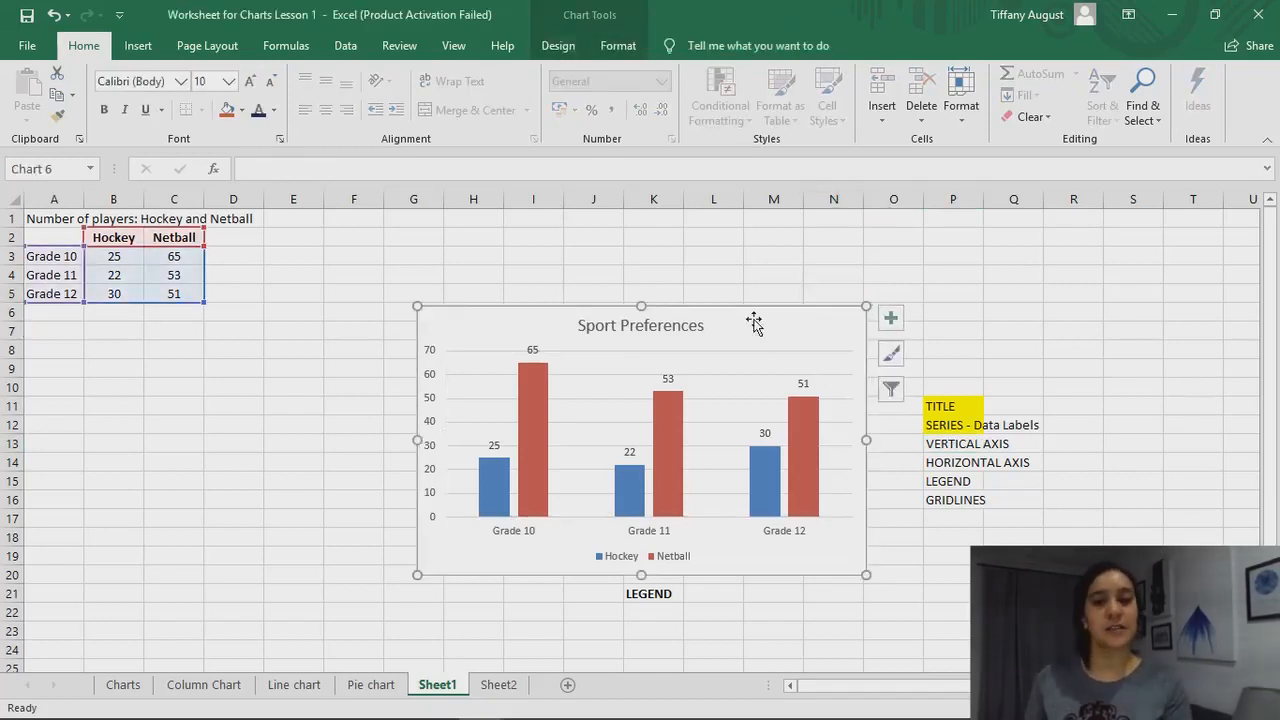
pyautogui.click(556, 38)
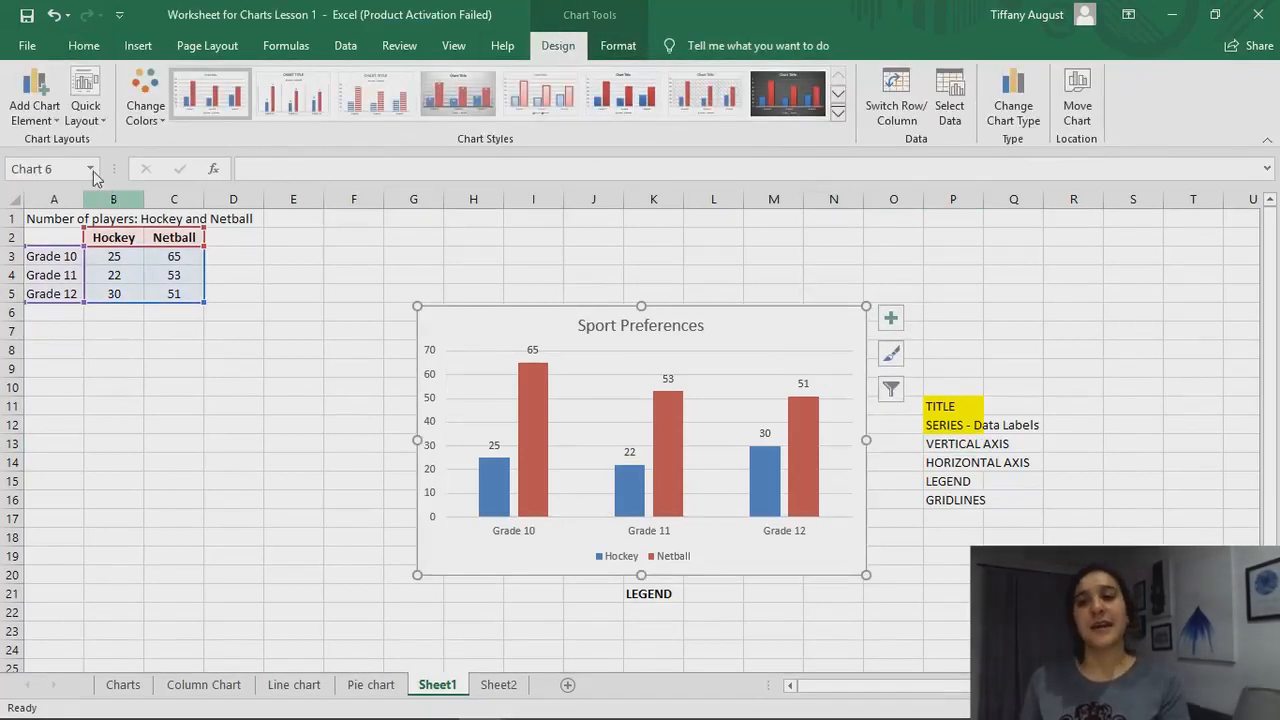
pyautogui.click(50, 120)
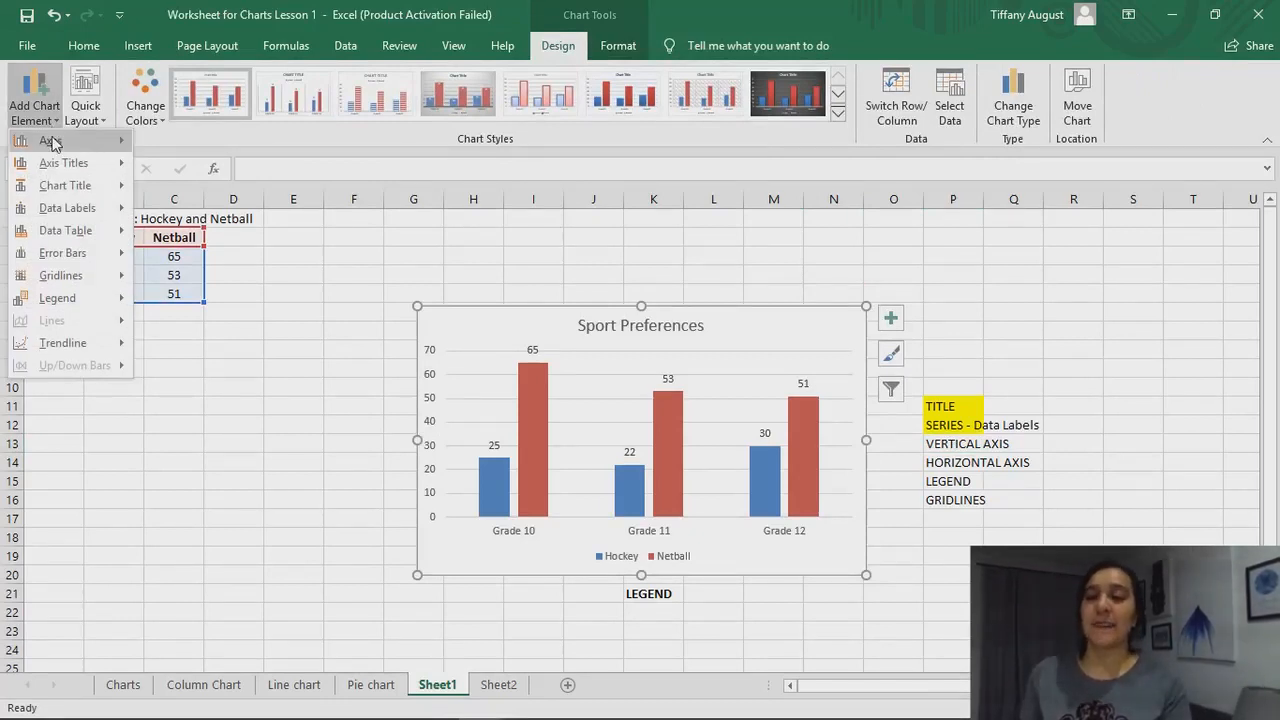
pyautogui.moveTo(53, 146)
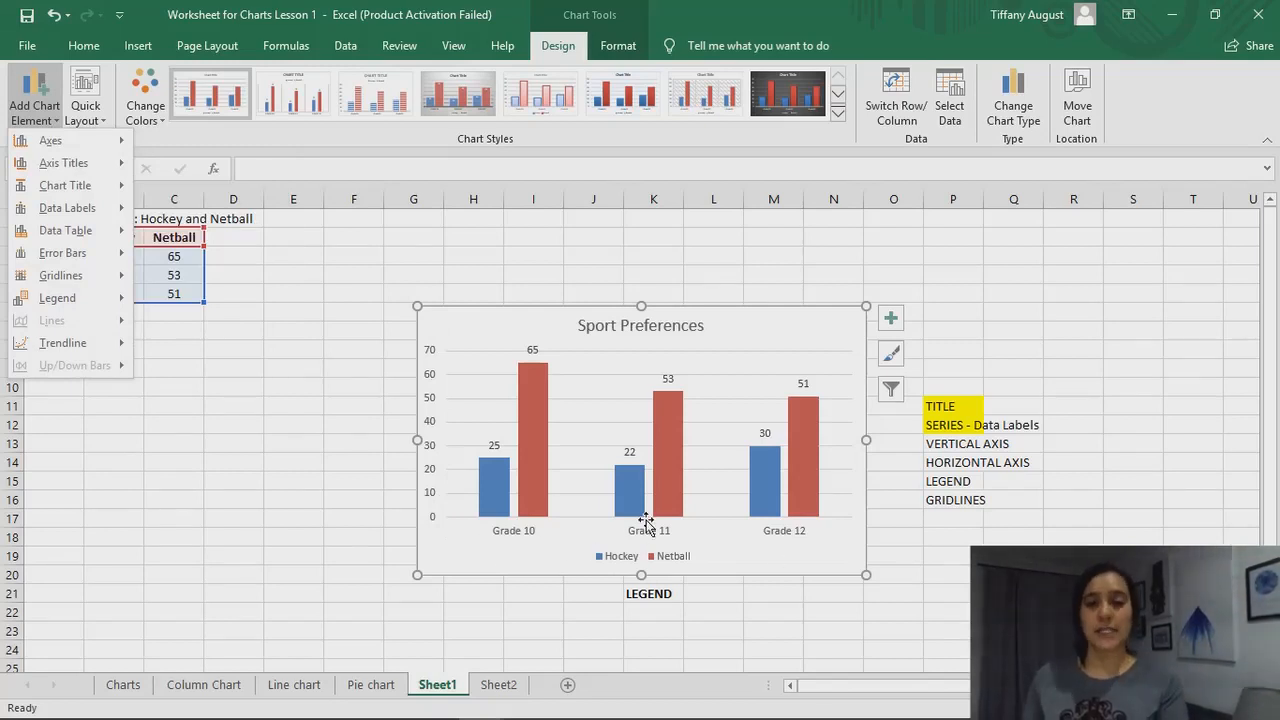
pyautogui.moveTo(126, 165)
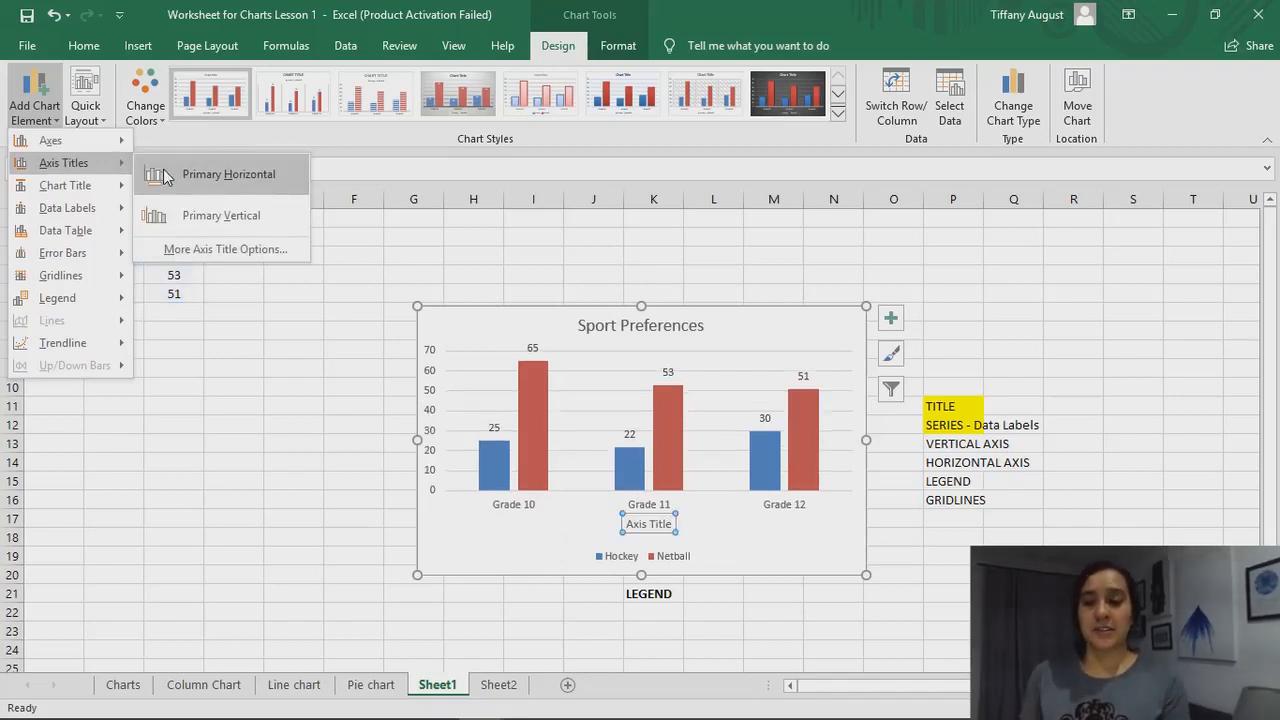
pyautogui.click(176, 218)
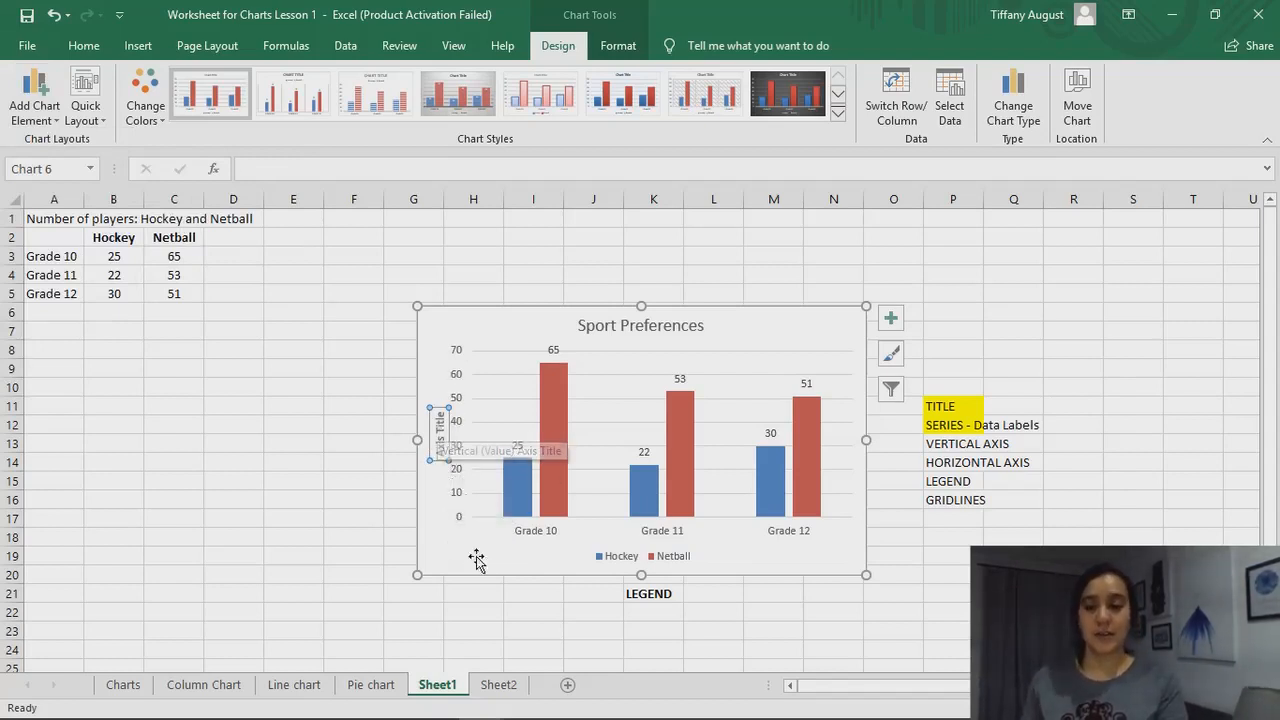
# Replace the vertical axis title's placeholder text with "Number of learners in each sport"
pyautogui.tripleClick(440, 437)
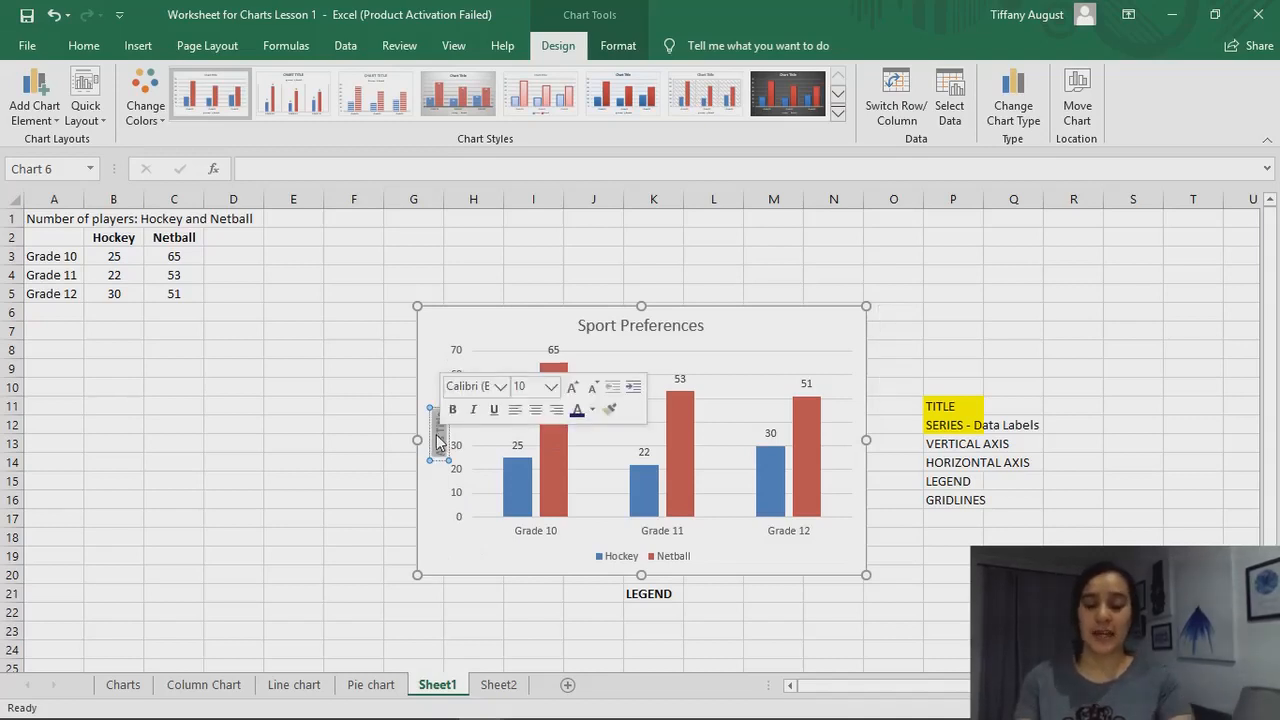
pyautogui.write('Number of')
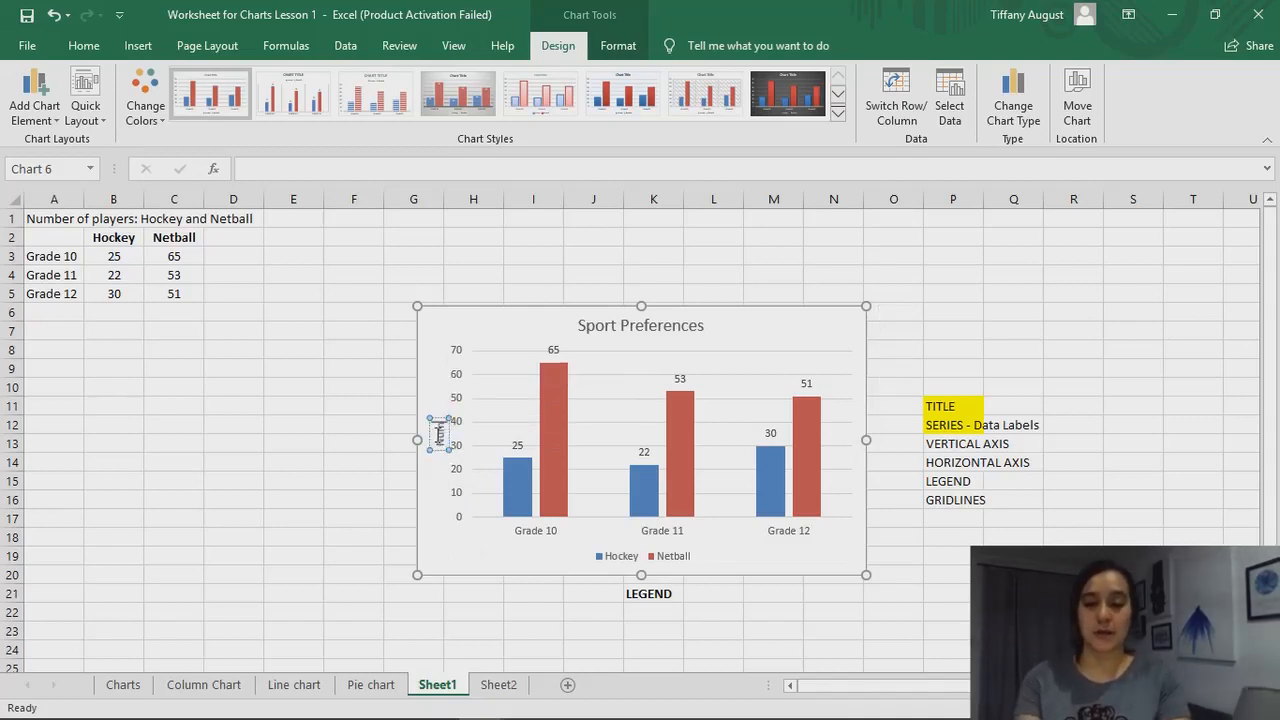
pyautogui.write(' lear')
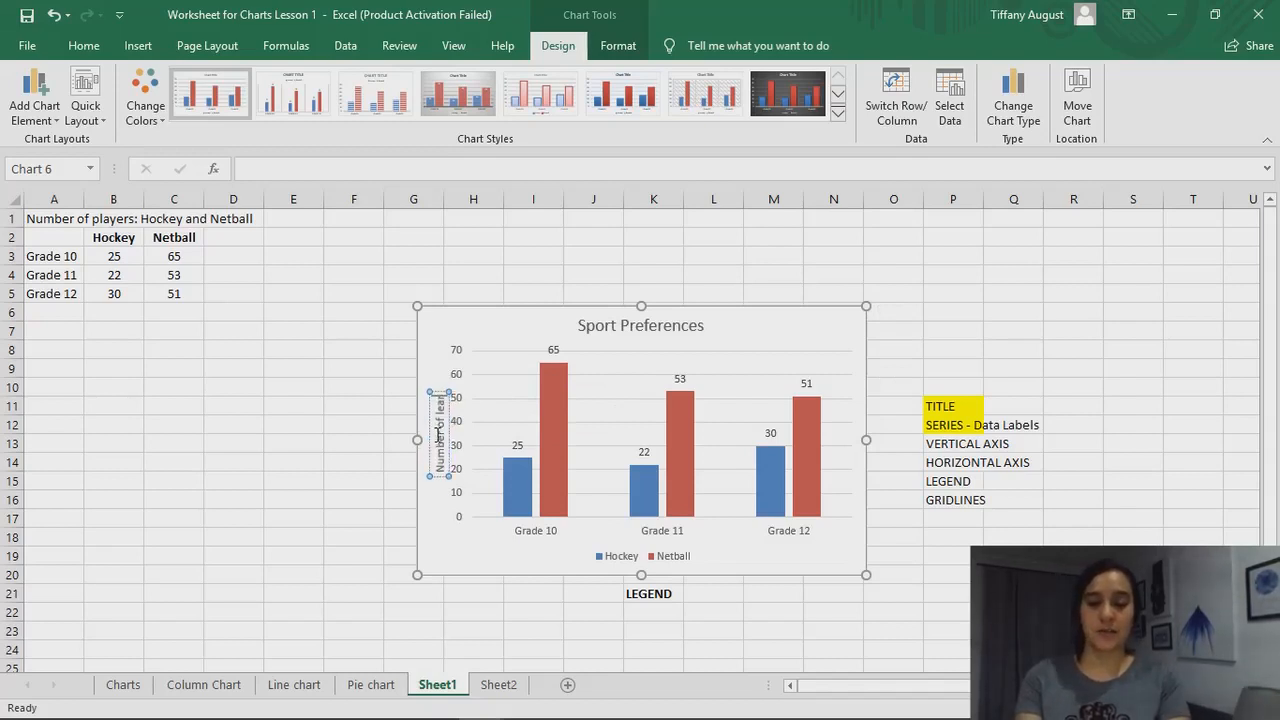
pyautogui.write('ners in')
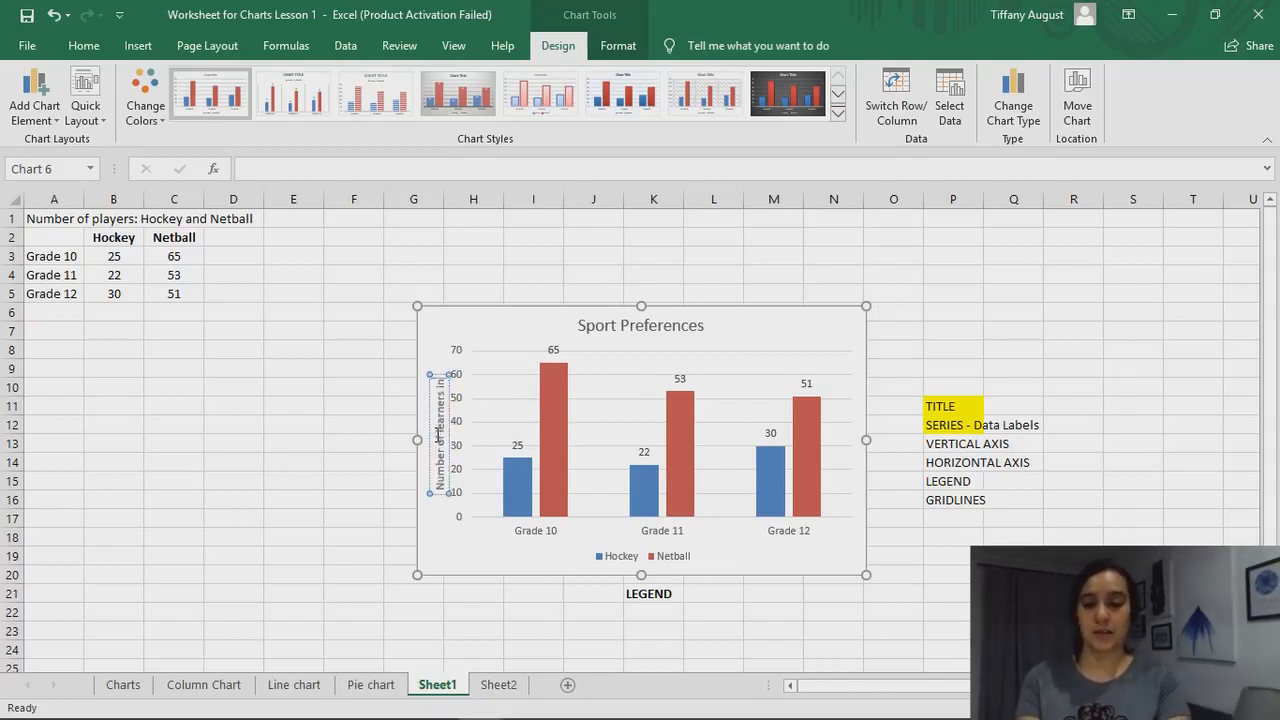
pyautogui.write(' each sport')
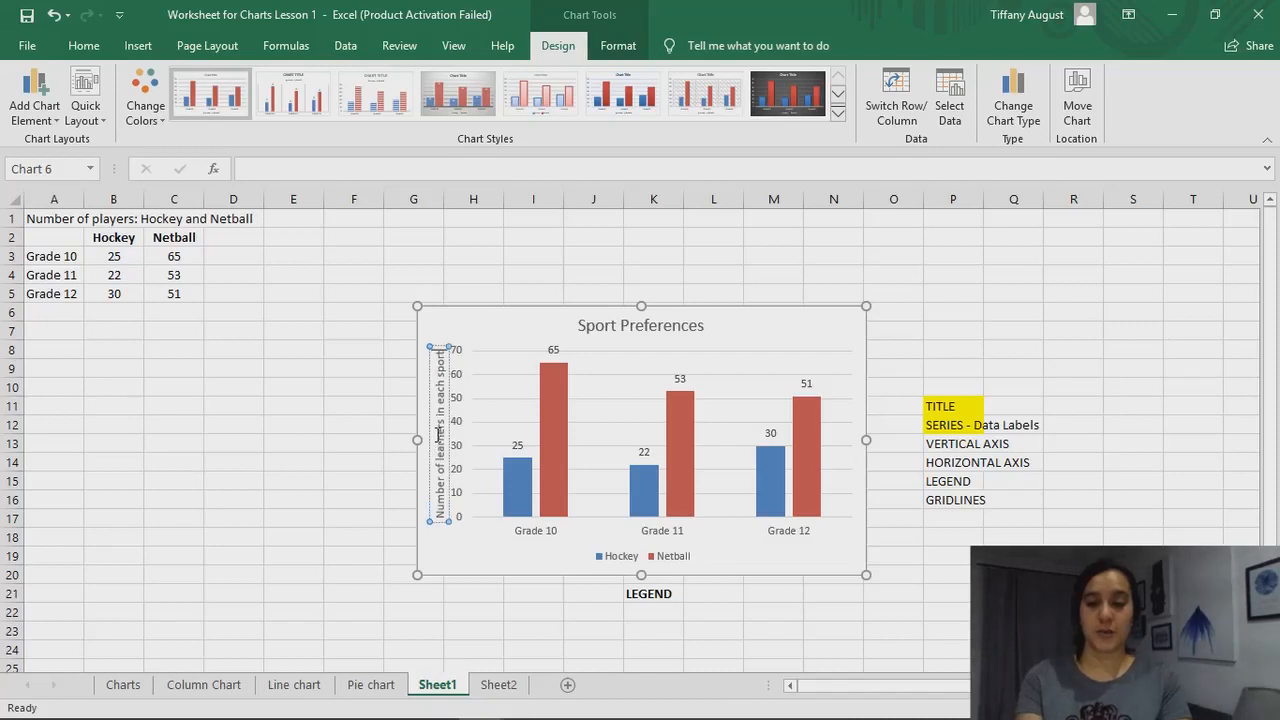
pyautogui.click(386, 436)
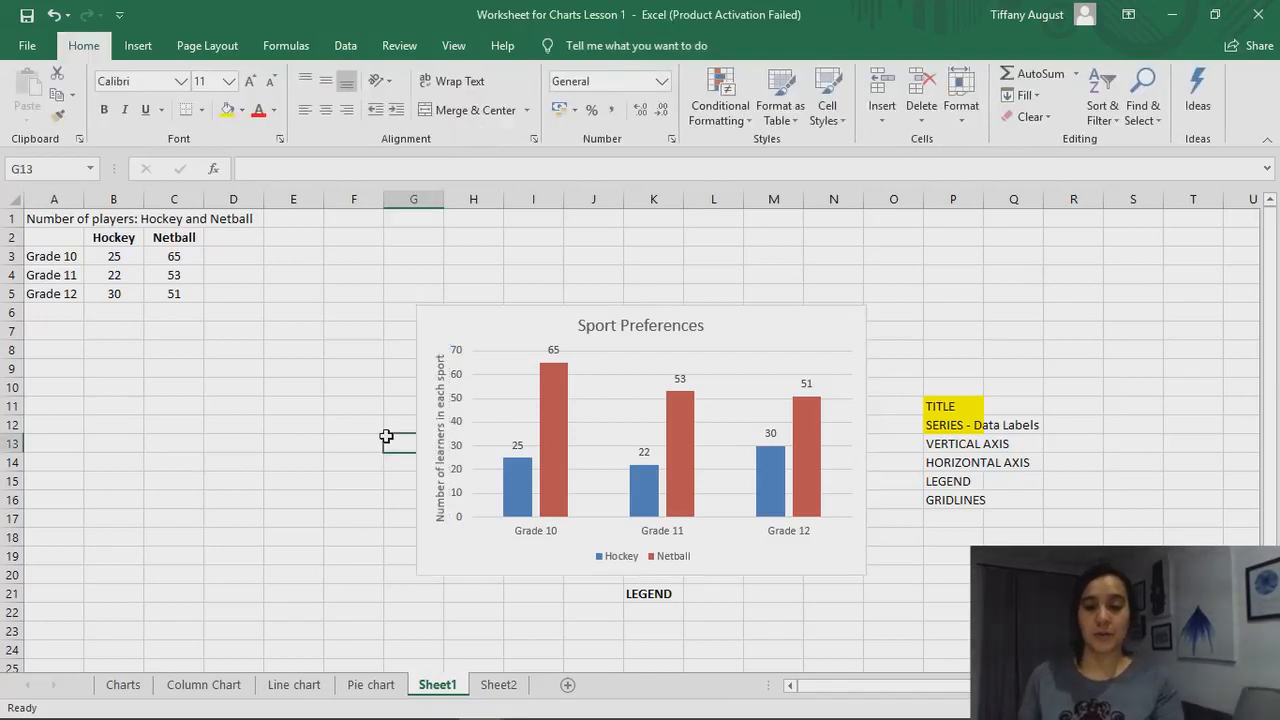
pyautogui.click(488, 594)
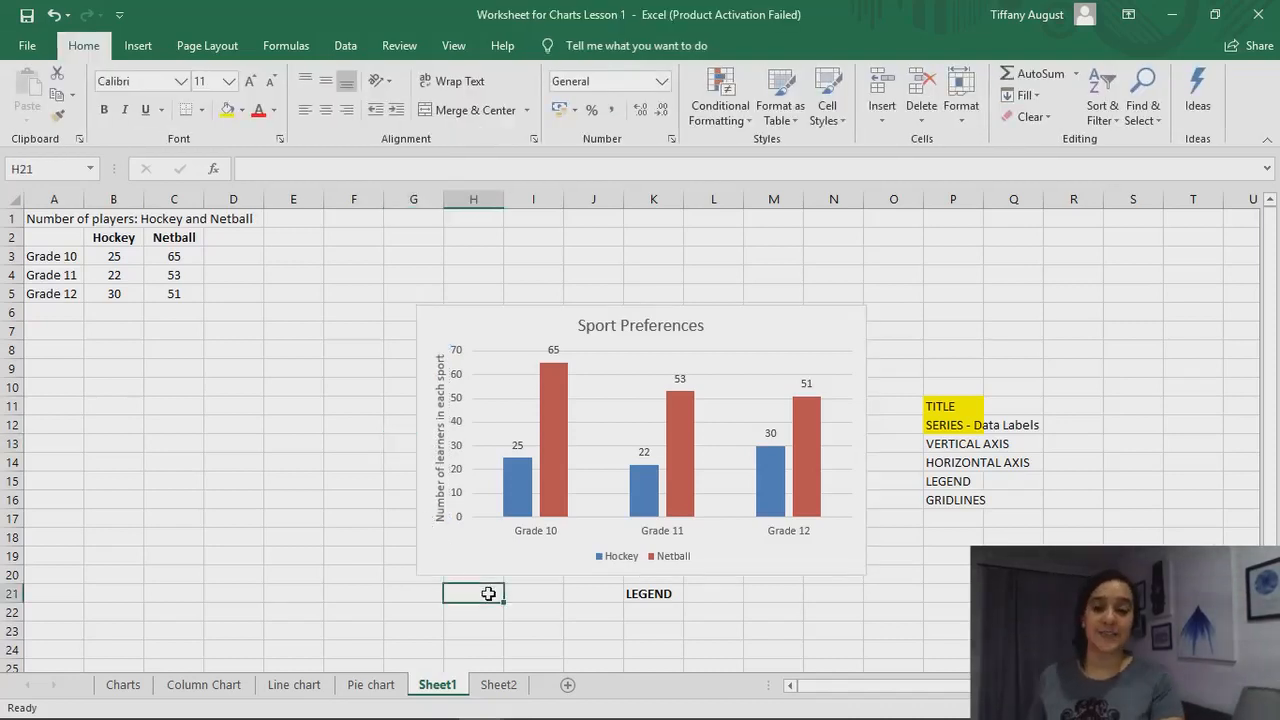
# Format the vertical axis title as bold Cambria (Headings) text in dark blue
pyautogui.click(441, 468)
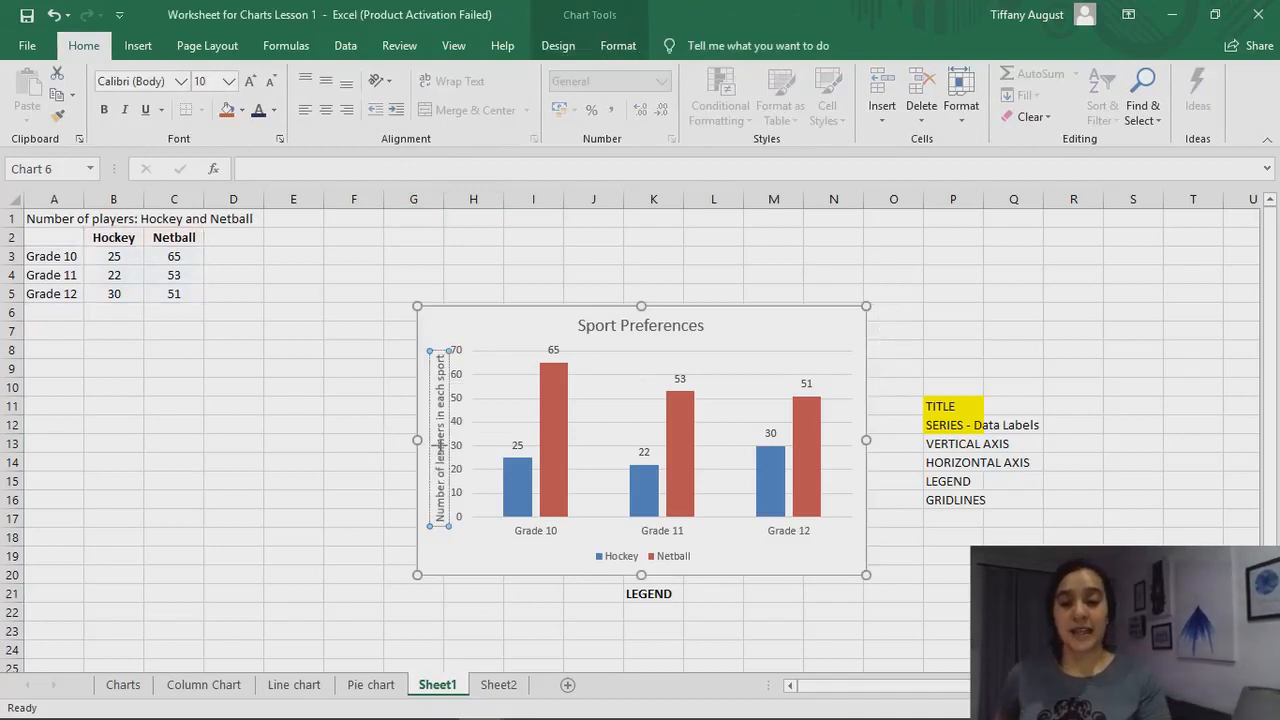
pyautogui.tripleClick(441, 468)
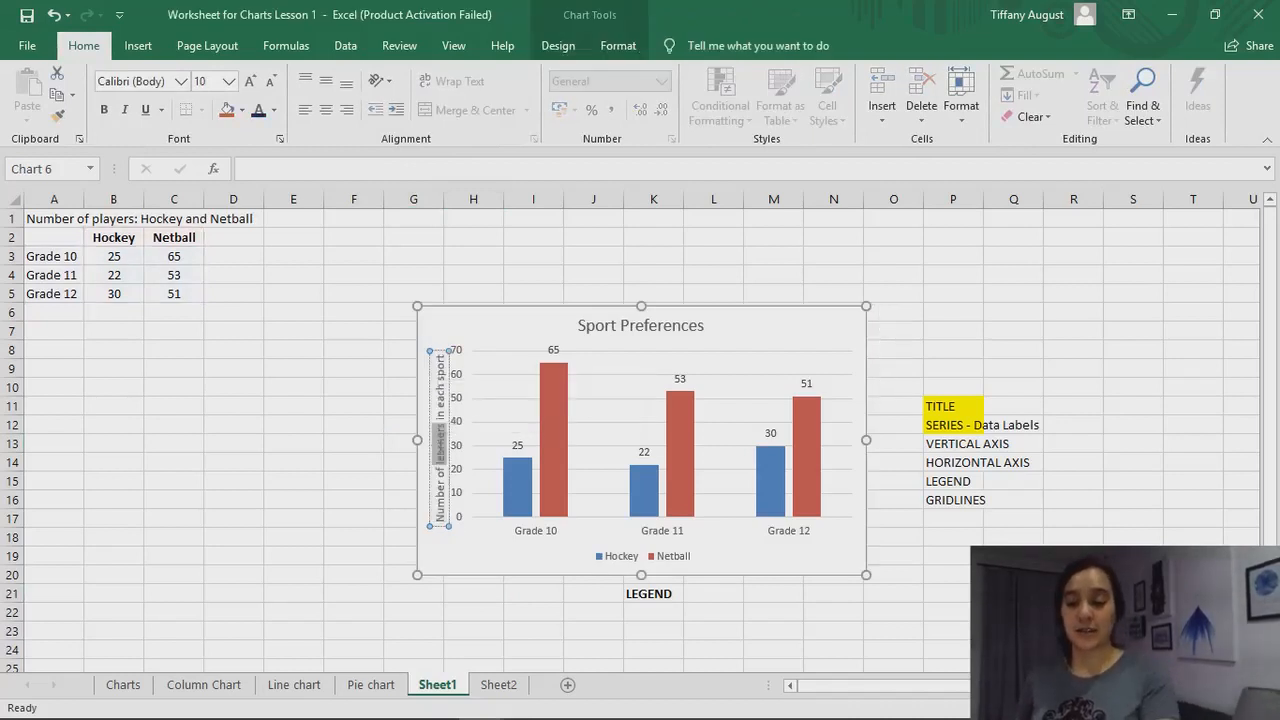
pyautogui.click(449, 487)
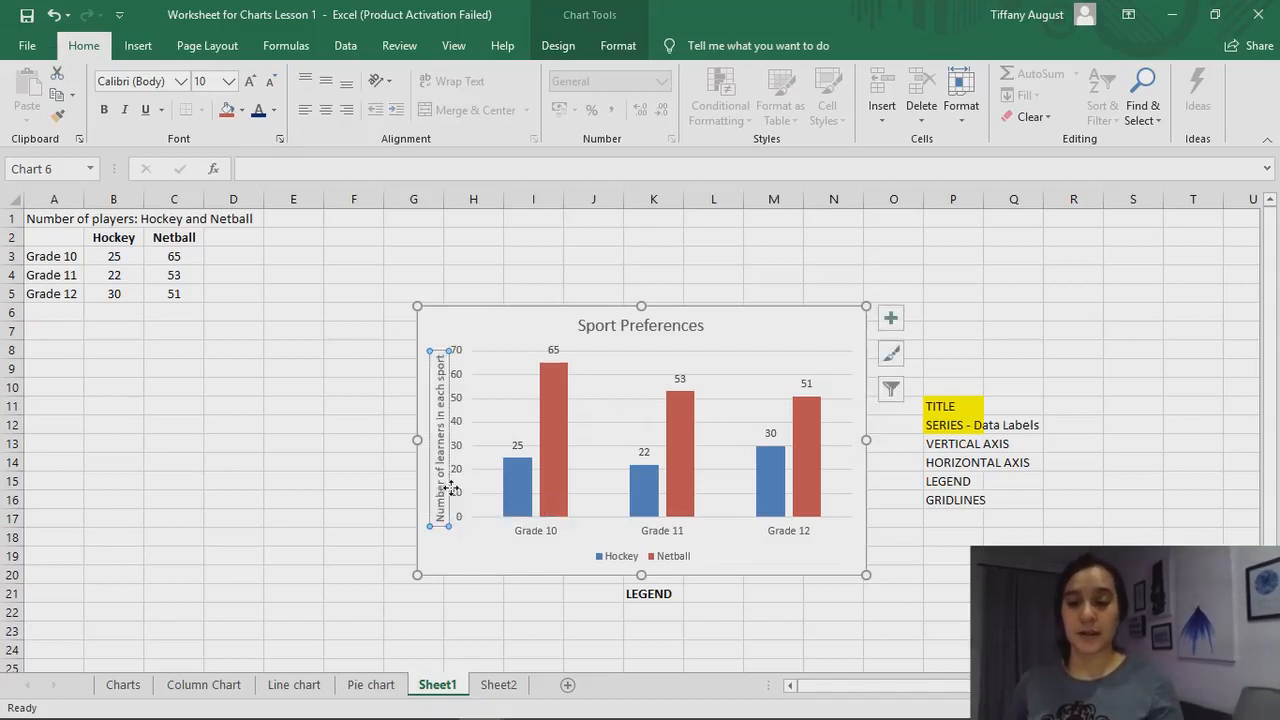
pyautogui.tripleClick(445, 462)
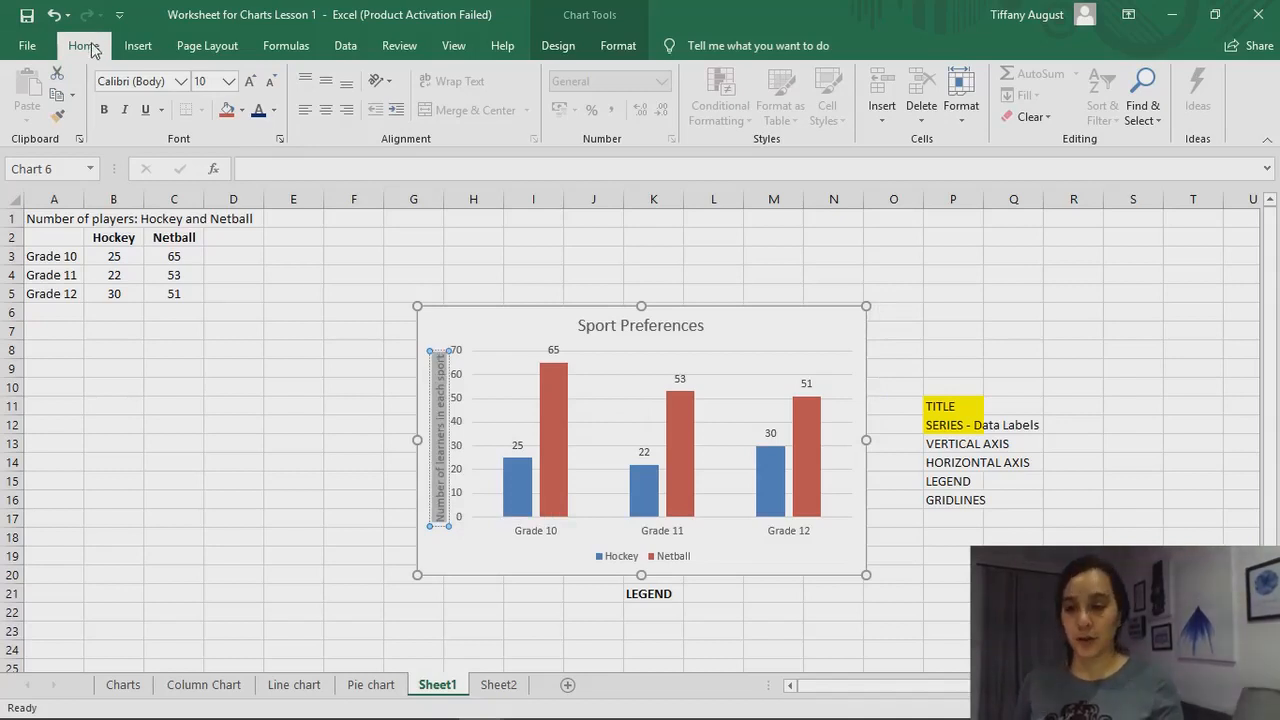
pyautogui.click(104, 112)
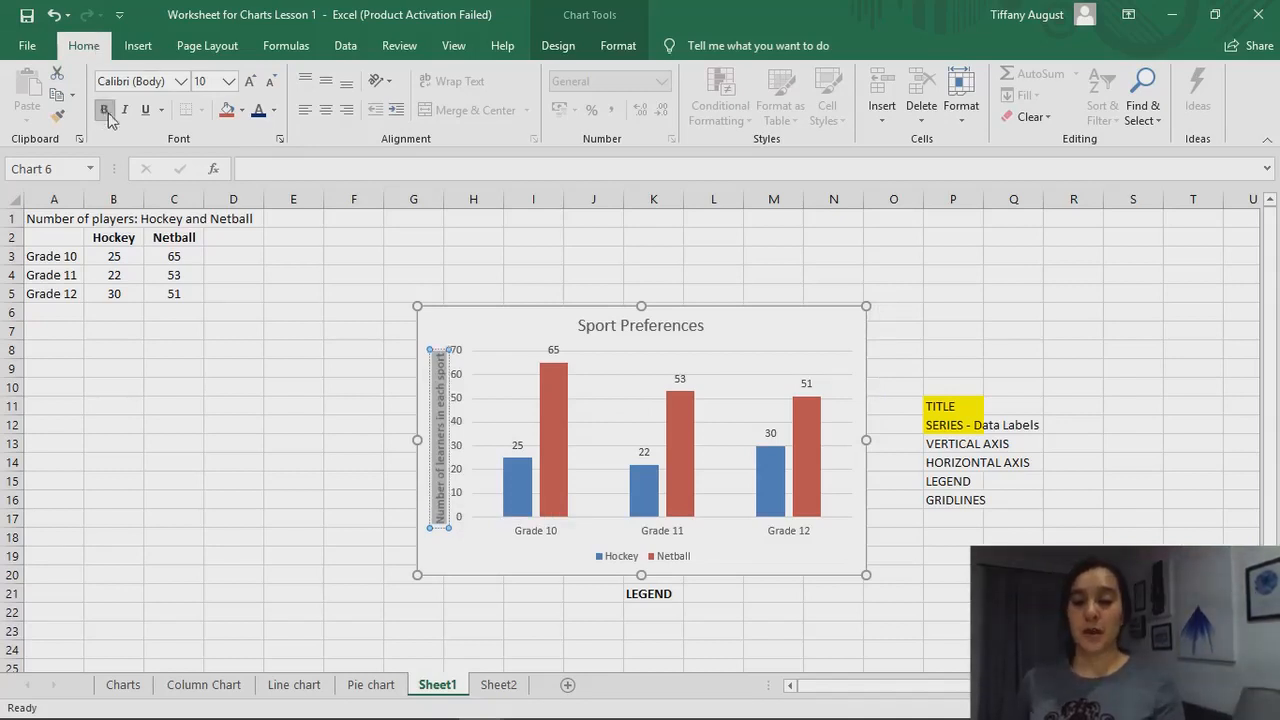
pyautogui.click(182, 84)
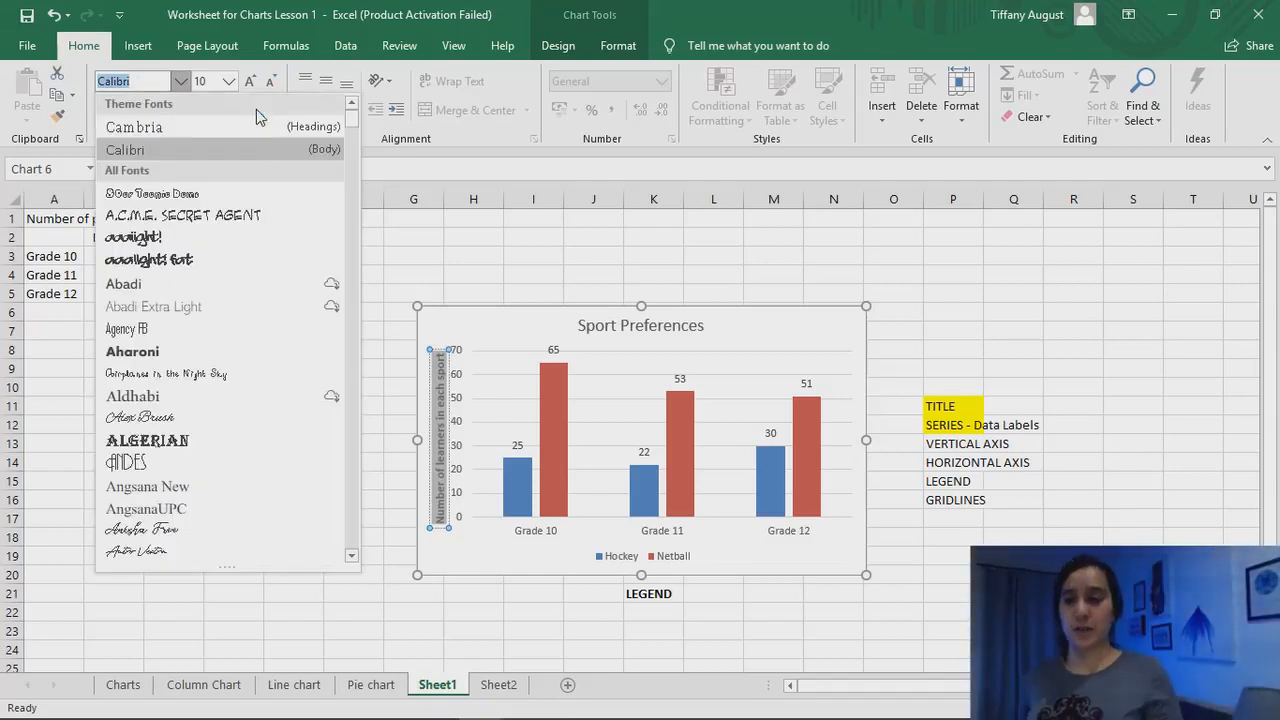
pyautogui.click(169, 137)
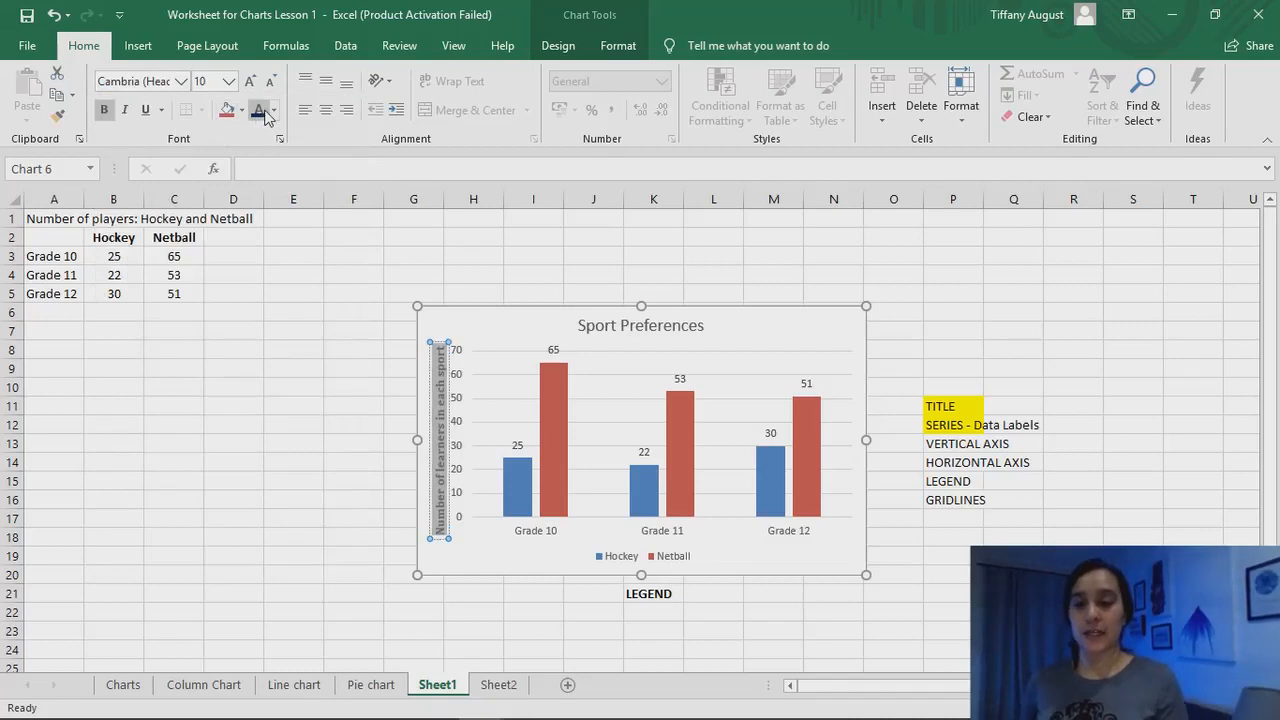
pyautogui.click(390, 347)
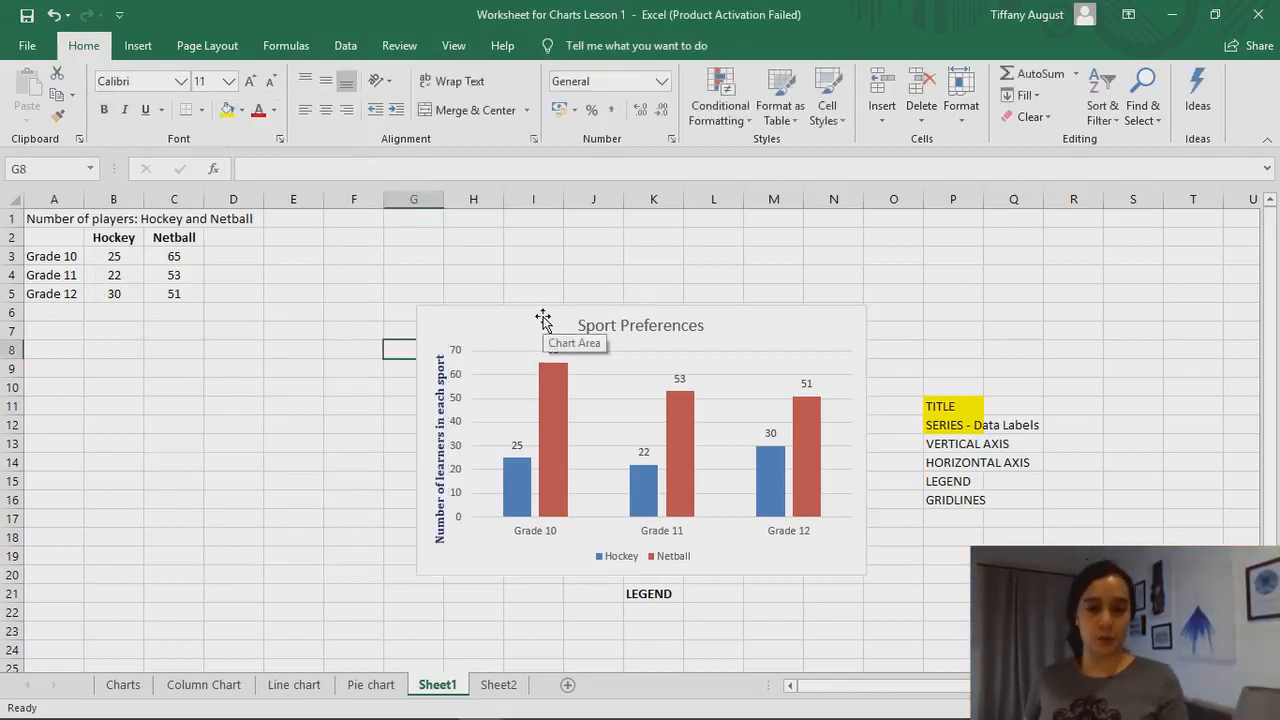
# Highlight the VERTICAL AXIS and HORIZONTAL AXIS cells (P13 and P14) in the checklist with yellow fill
pyautogui.click(940, 444)
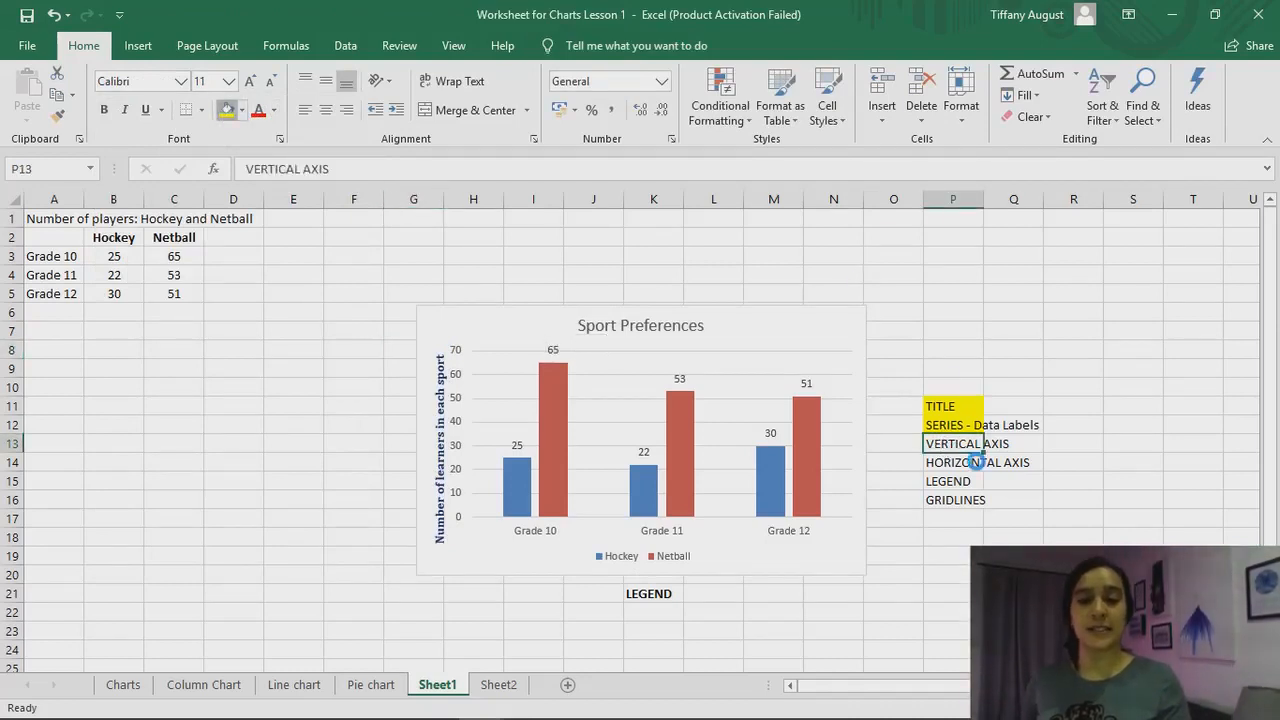
pyautogui.click(961, 465)
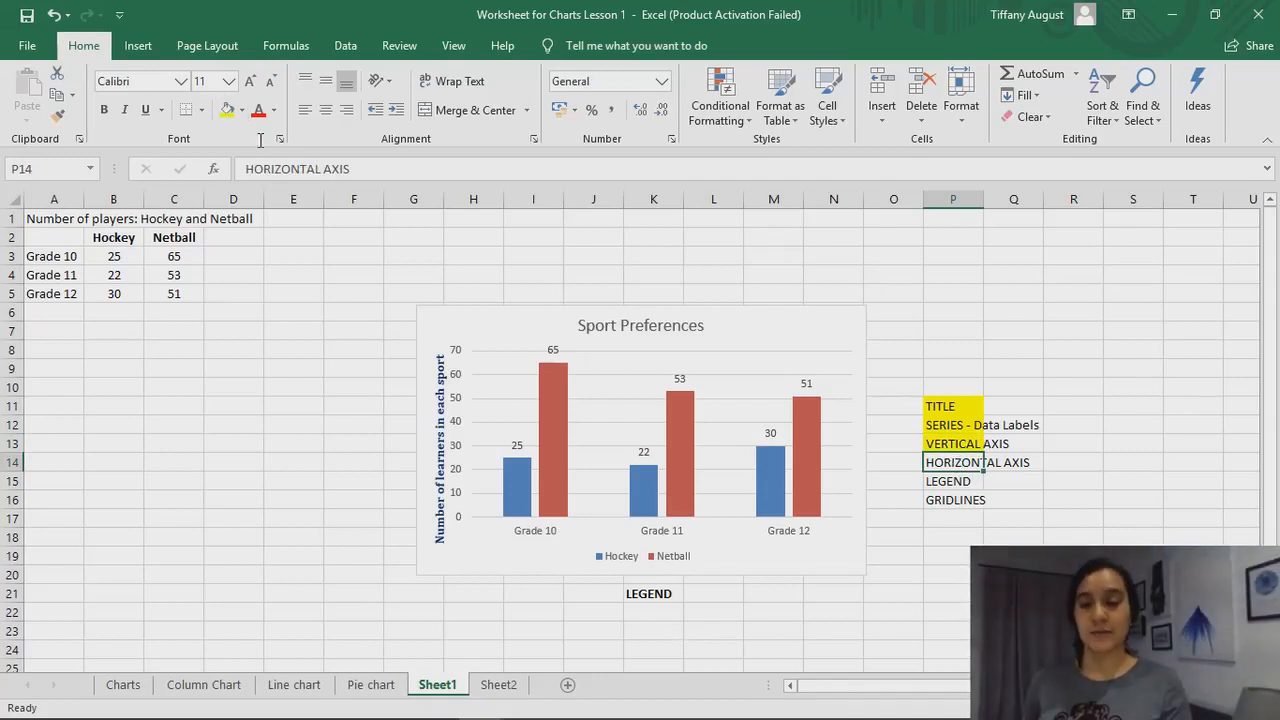
pyautogui.click(227, 110)
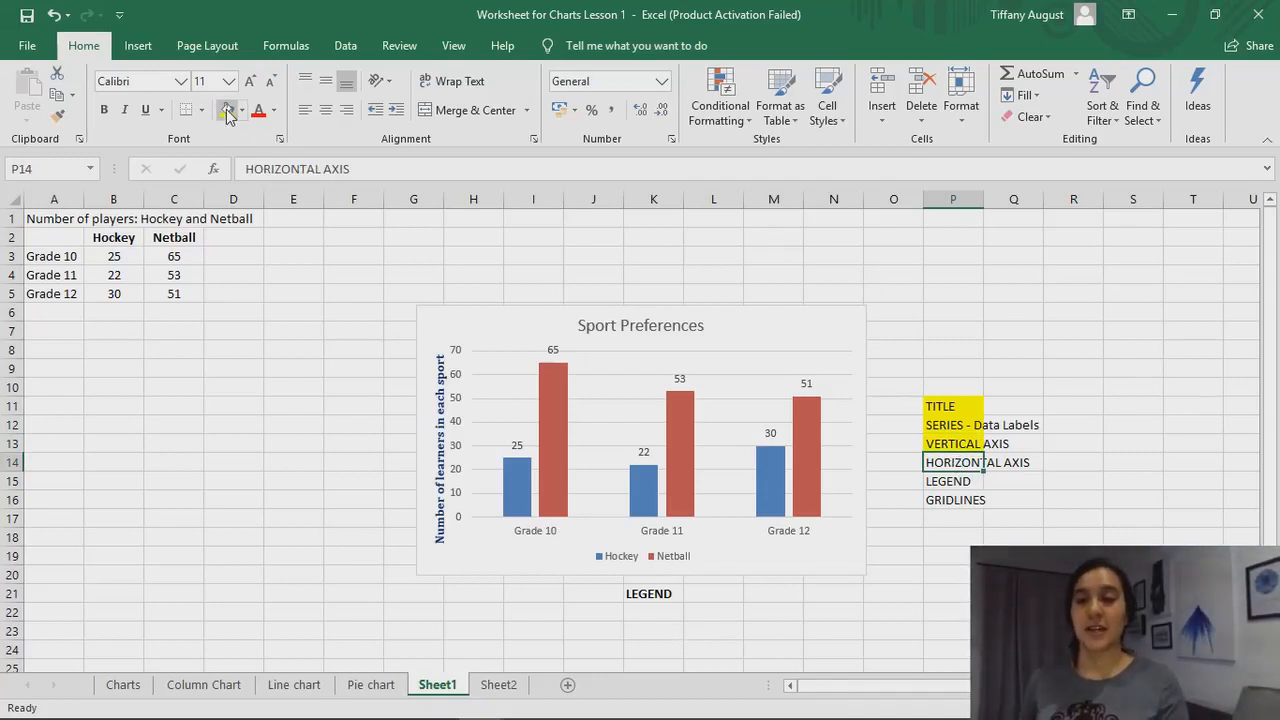
pyautogui.click(968, 484)
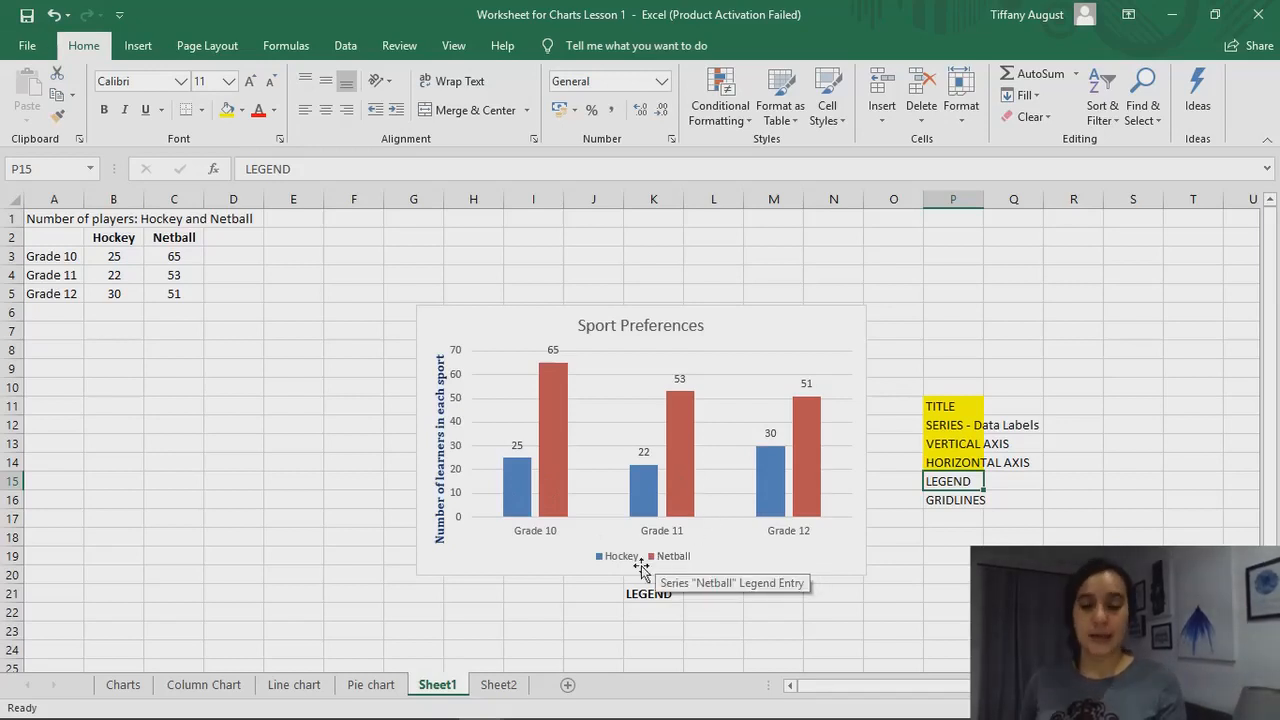
pyautogui.click(656, 598)
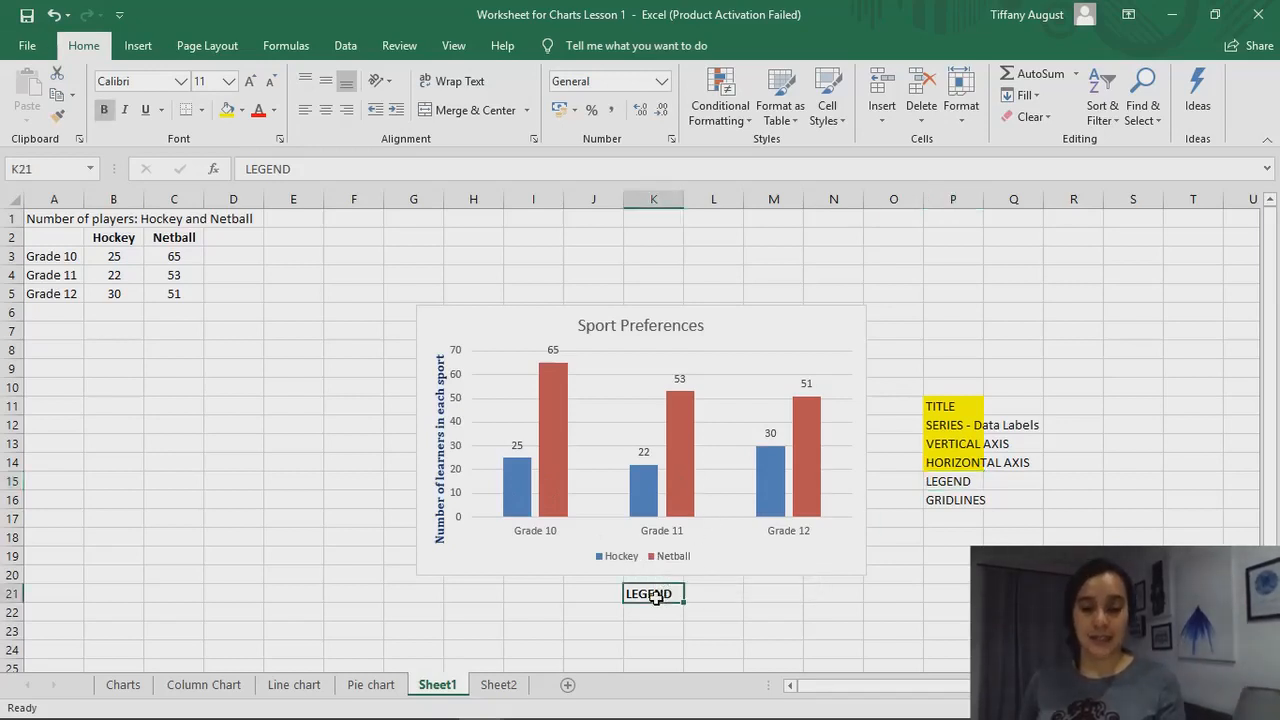
pyautogui.click(720, 607)
# Try the Sport Preferences chart's legend at the Left, Top and Right positions, and return it to Bottom
pyautogui.click(758, 470)
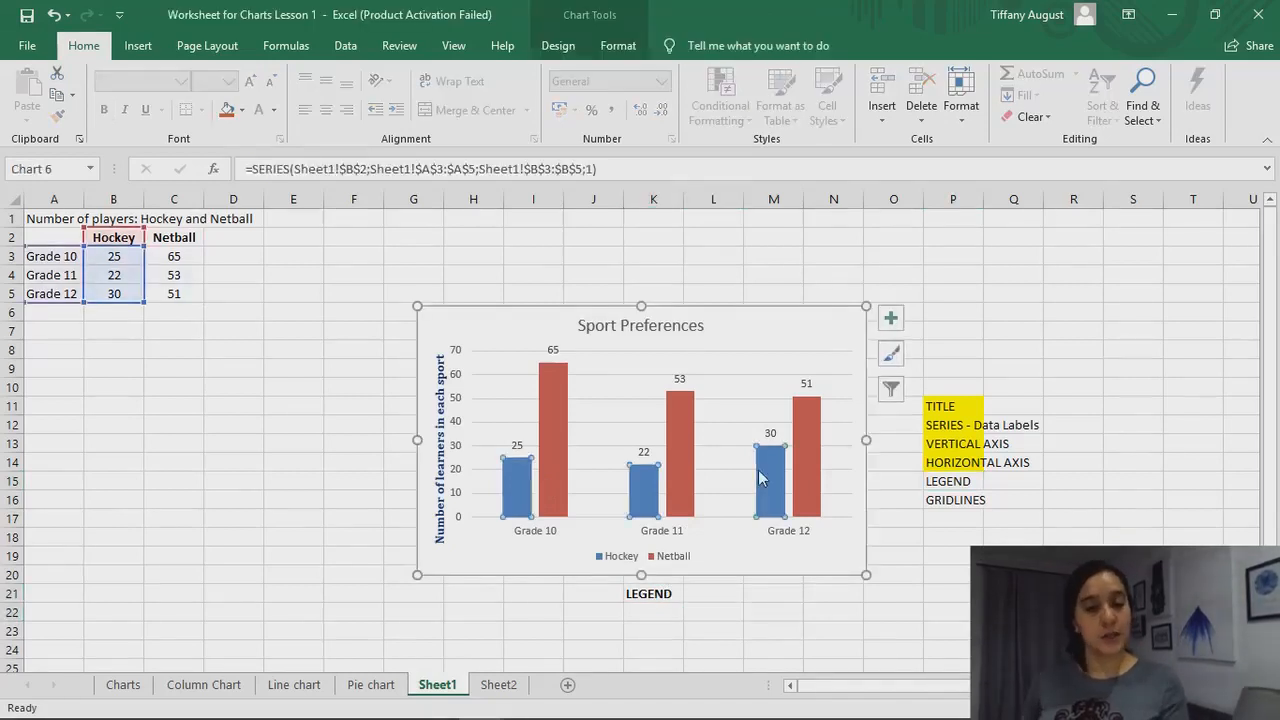
pyautogui.click(890, 318)
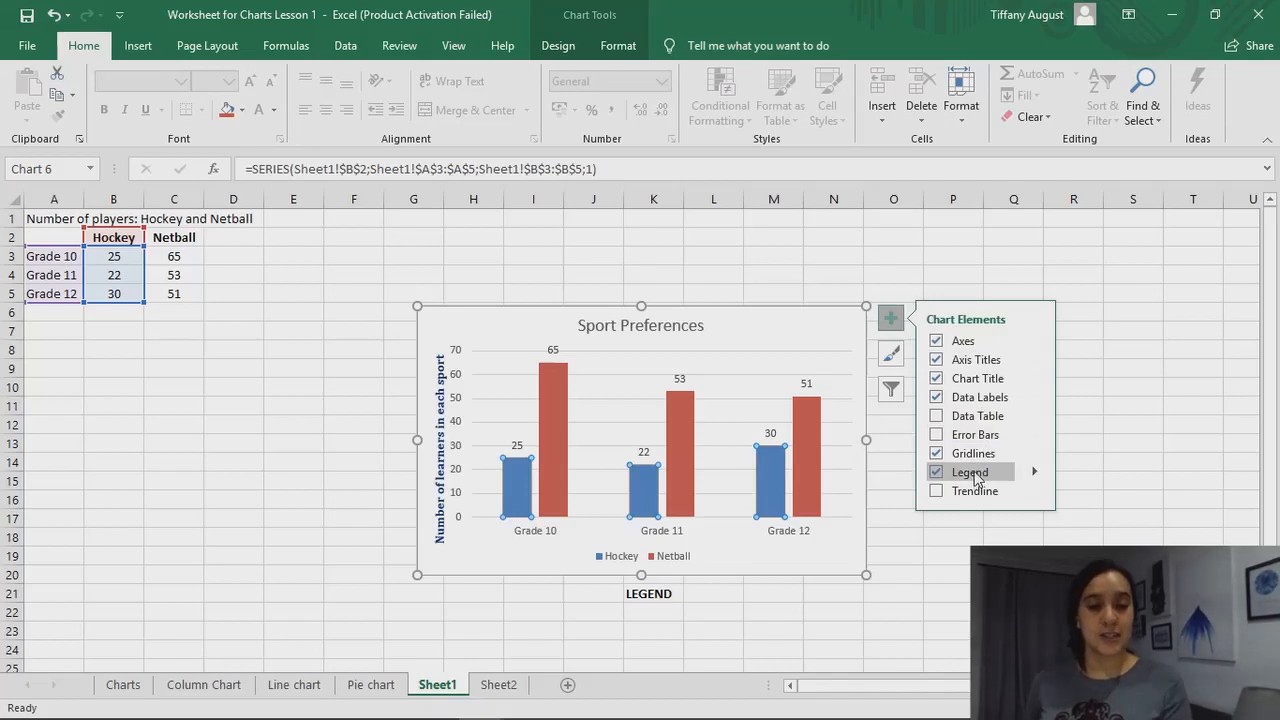
pyautogui.click(1034, 476)
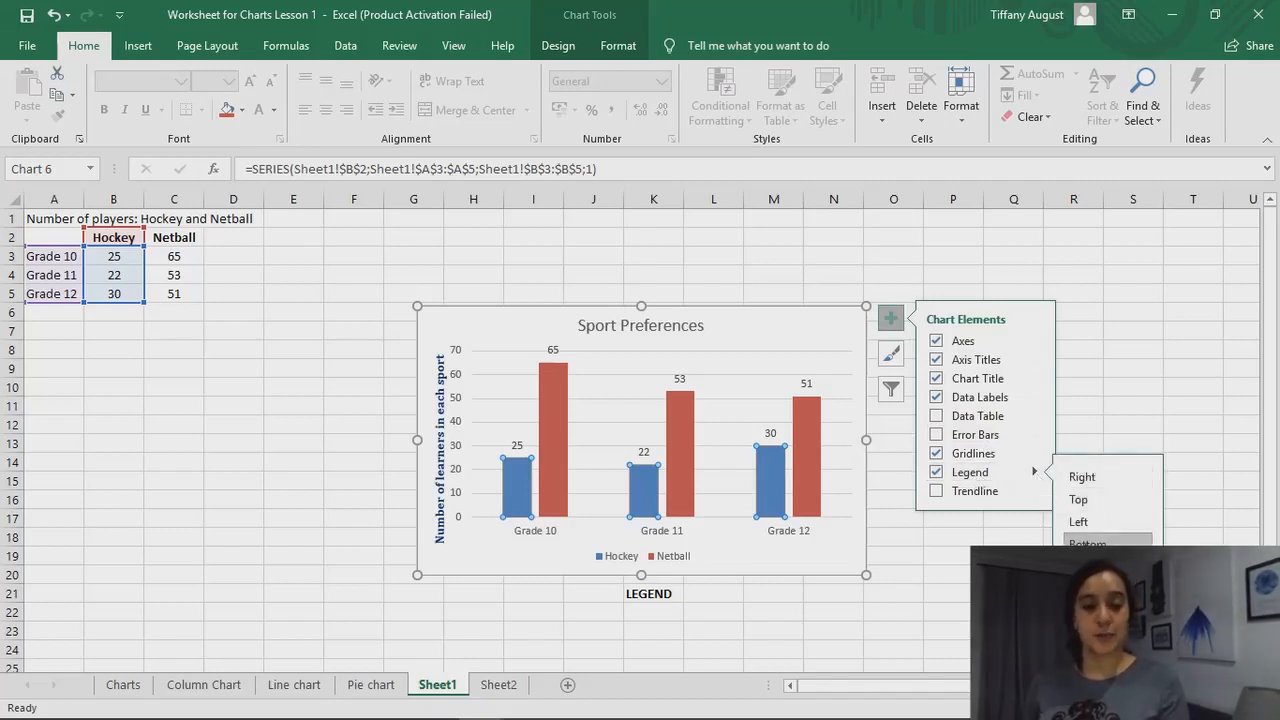
pyautogui.click(1082, 524)
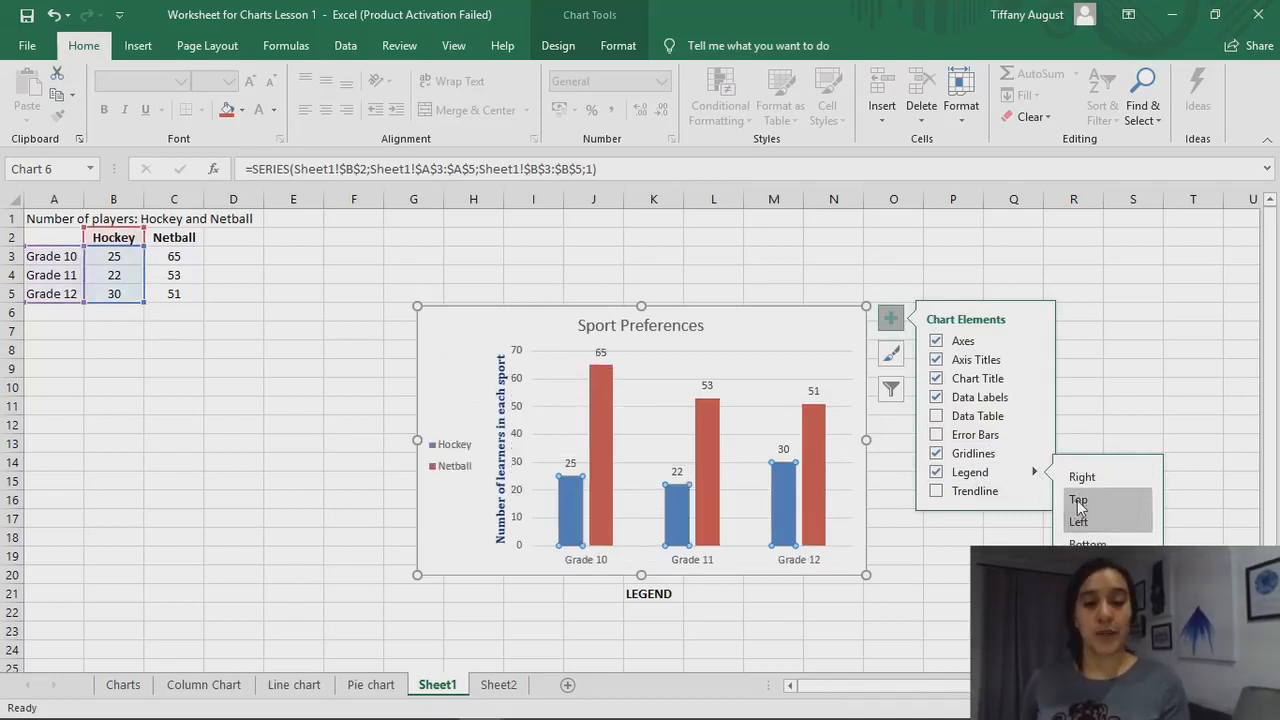
pyautogui.click(1078, 500)
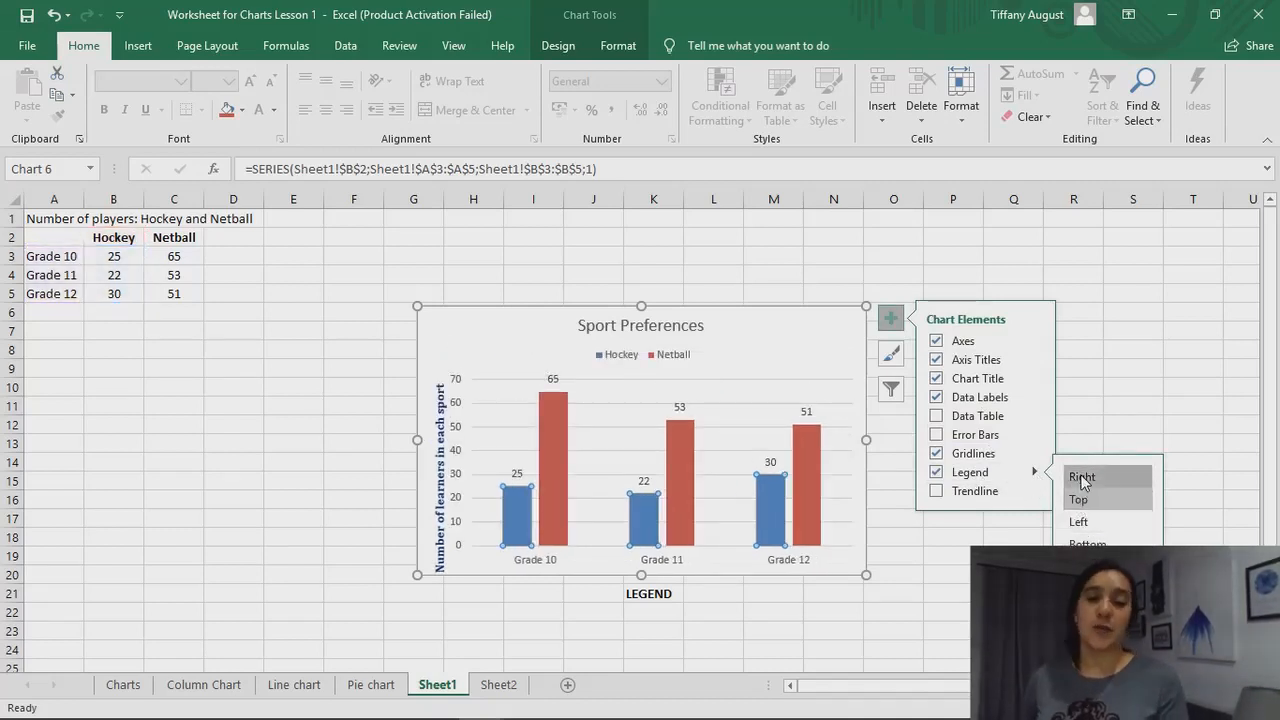
pyautogui.click(1082, 478)
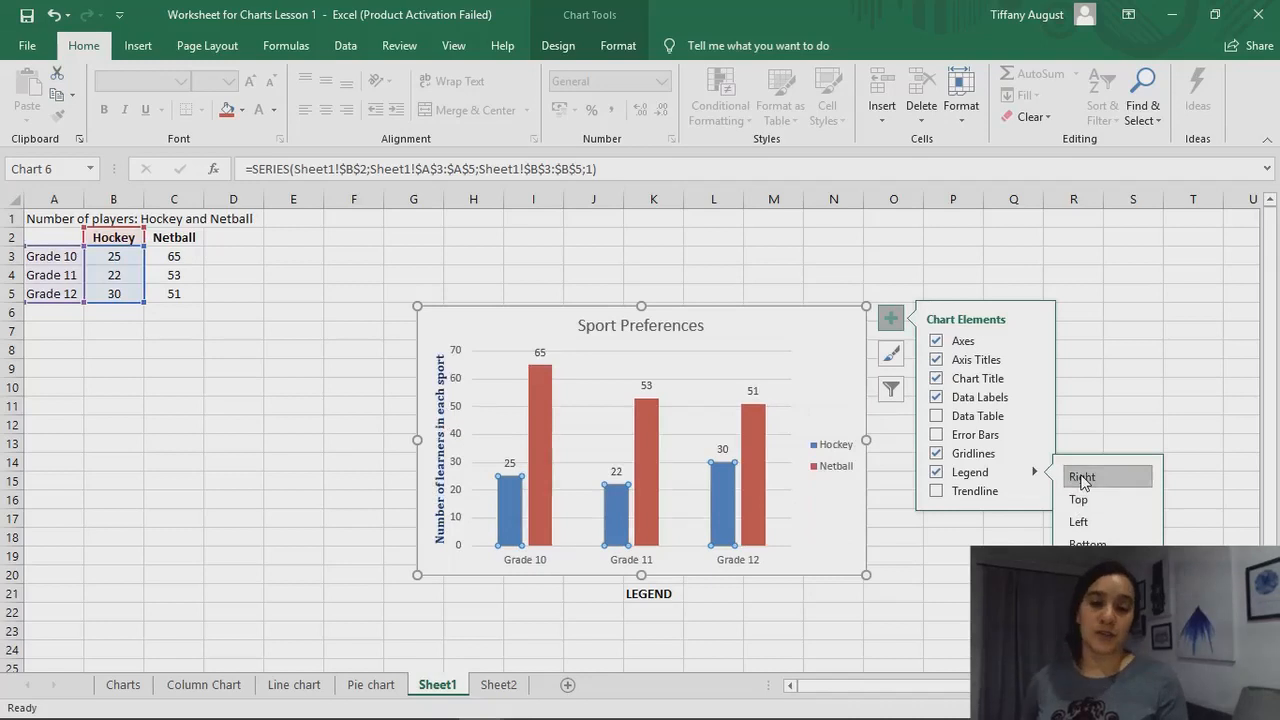
pyautogui.click(1087, 542)
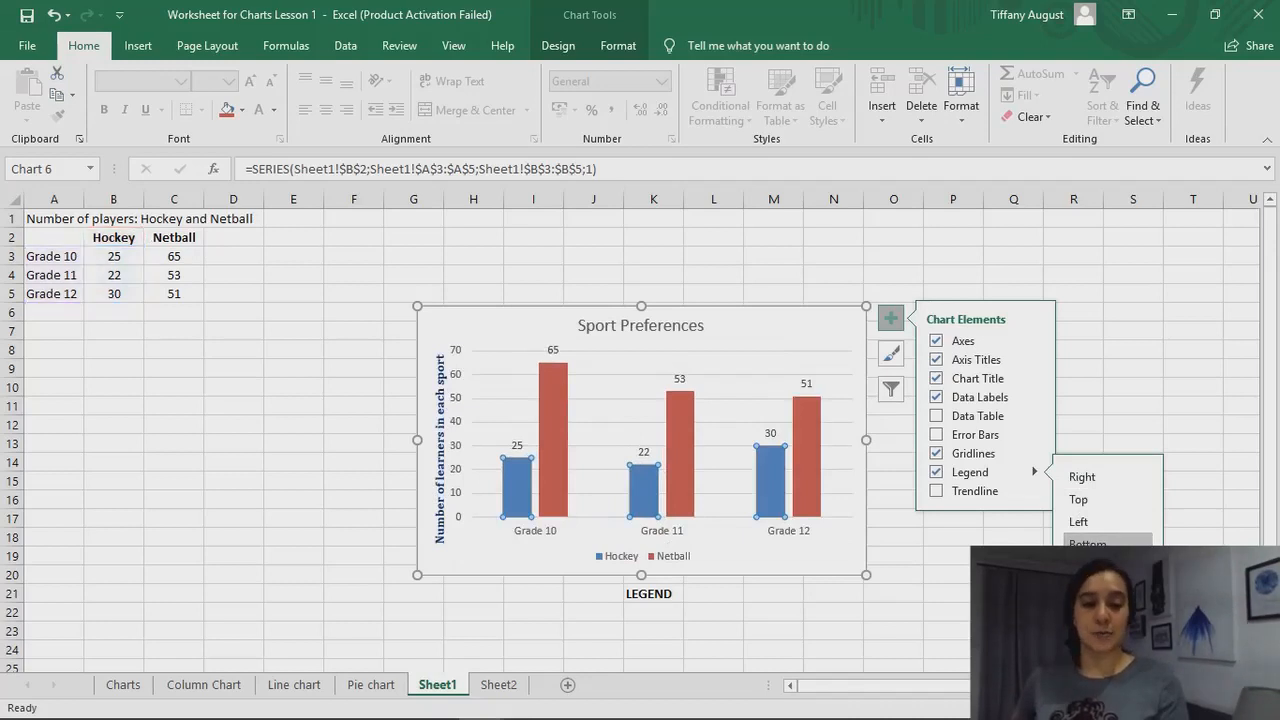
pyautogui.click(1005, 574)
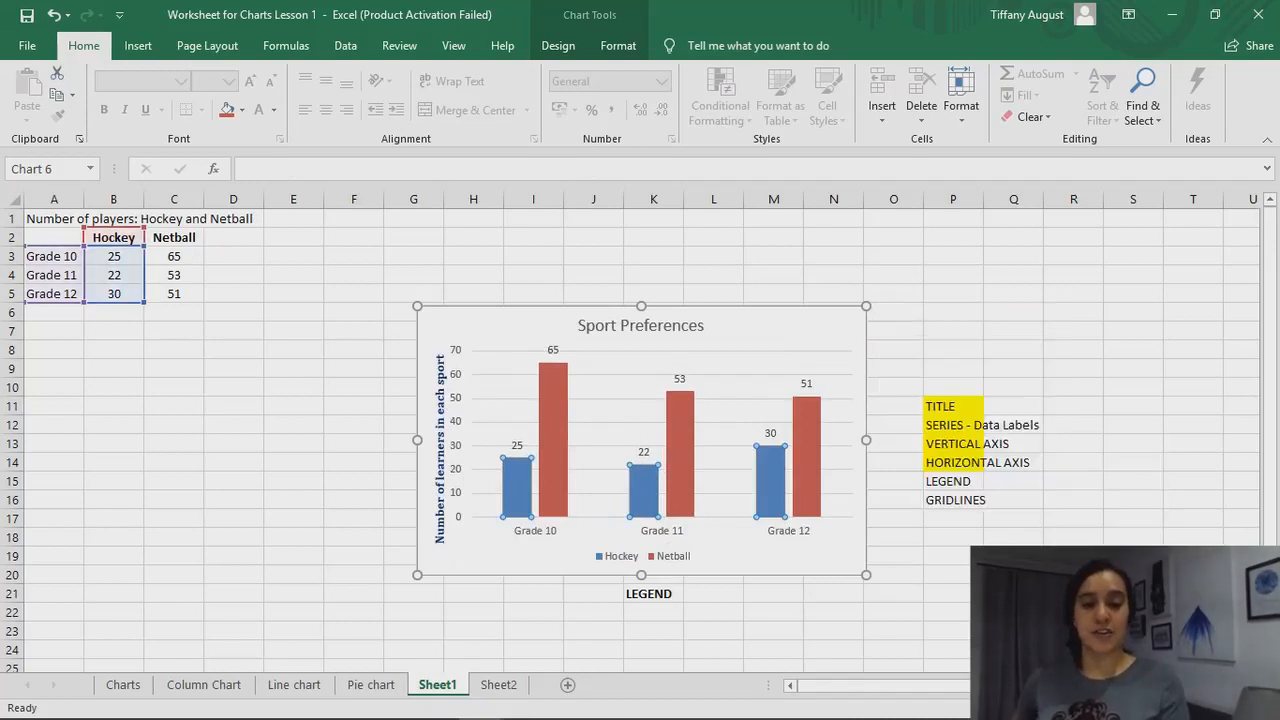
# Examine the legend placement options offered among the chart's addable elements, leaving the legend as it is
pyautogui.click(762, 481)
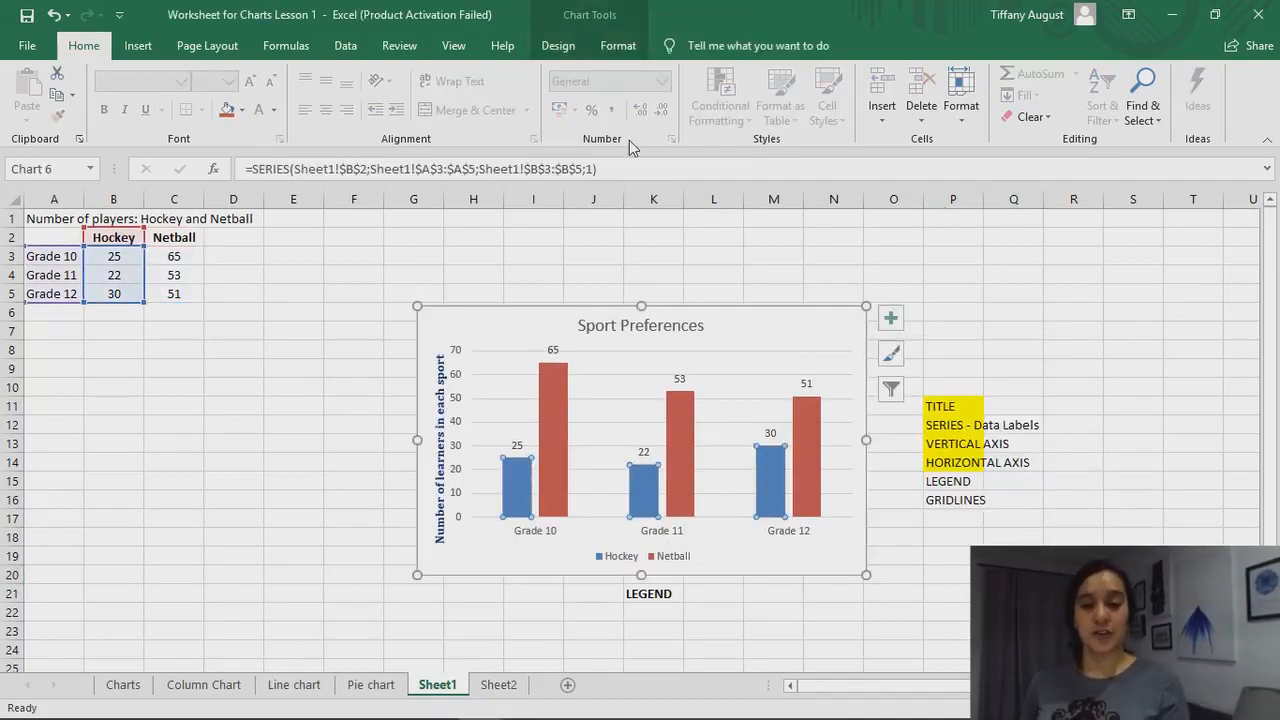
pyautogui.click(559, 47)
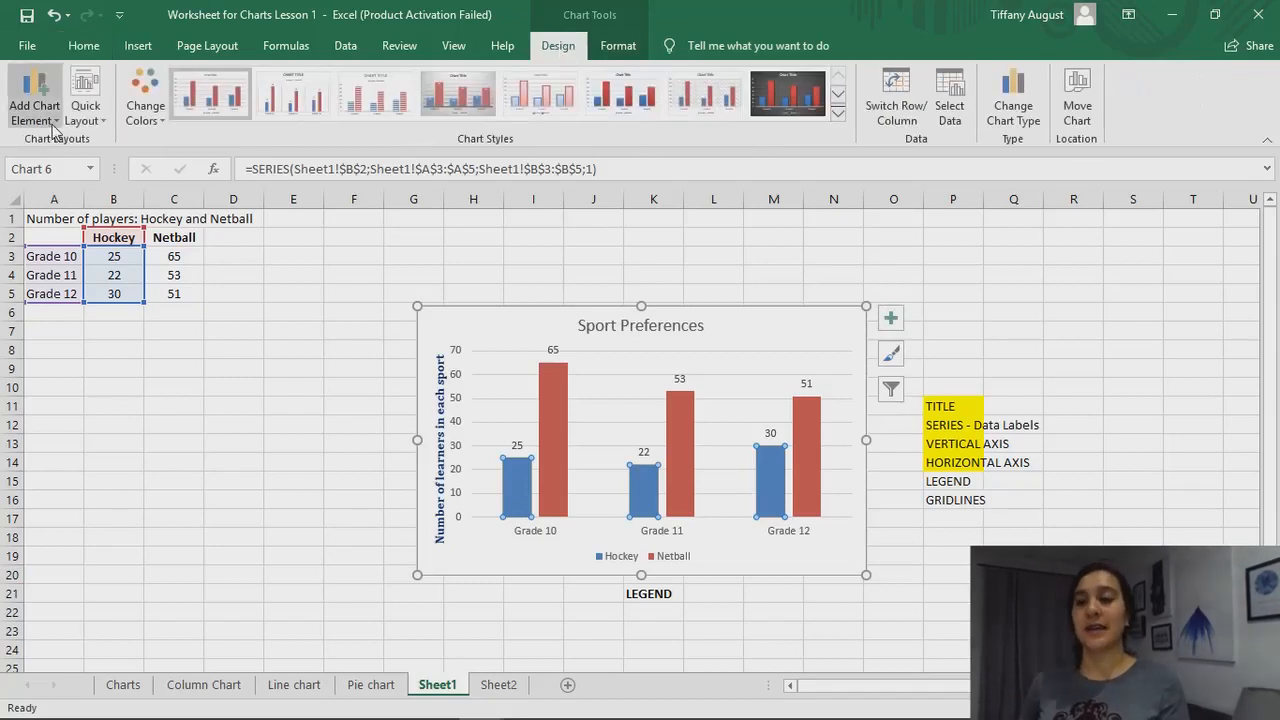
pyautogui.click(52, 124)
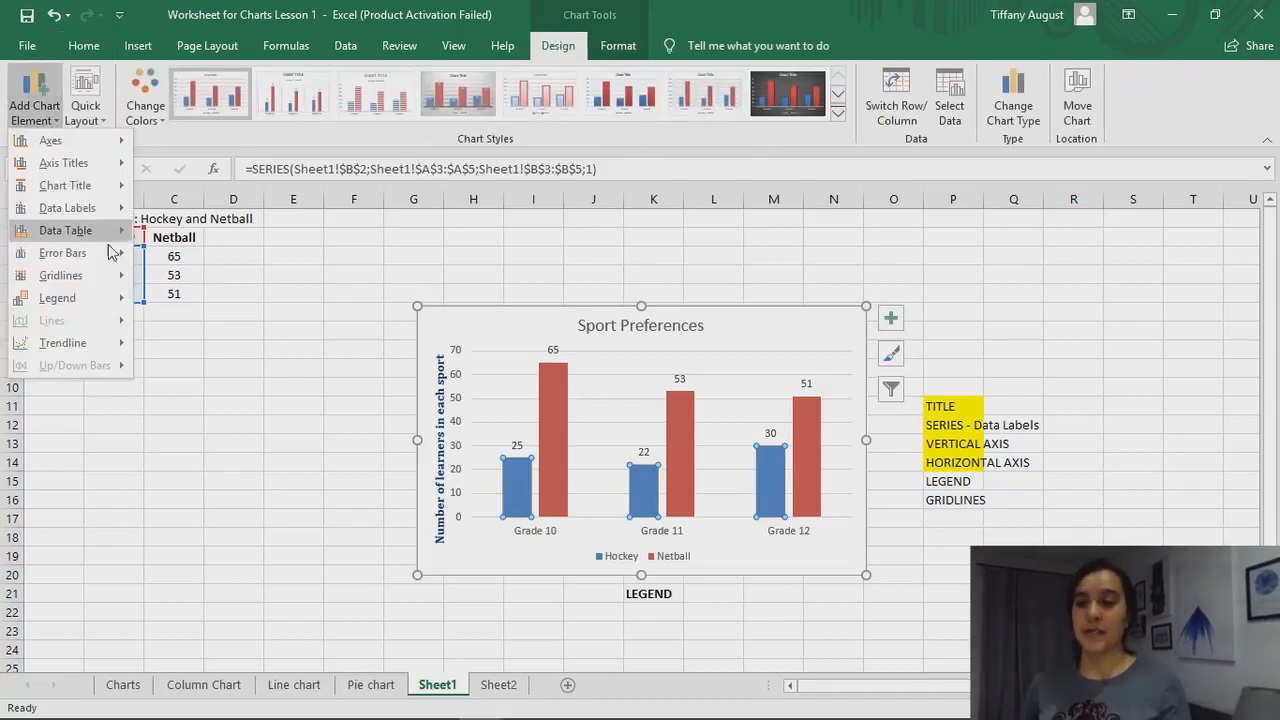
pyautogui.moveTo(118, 307)
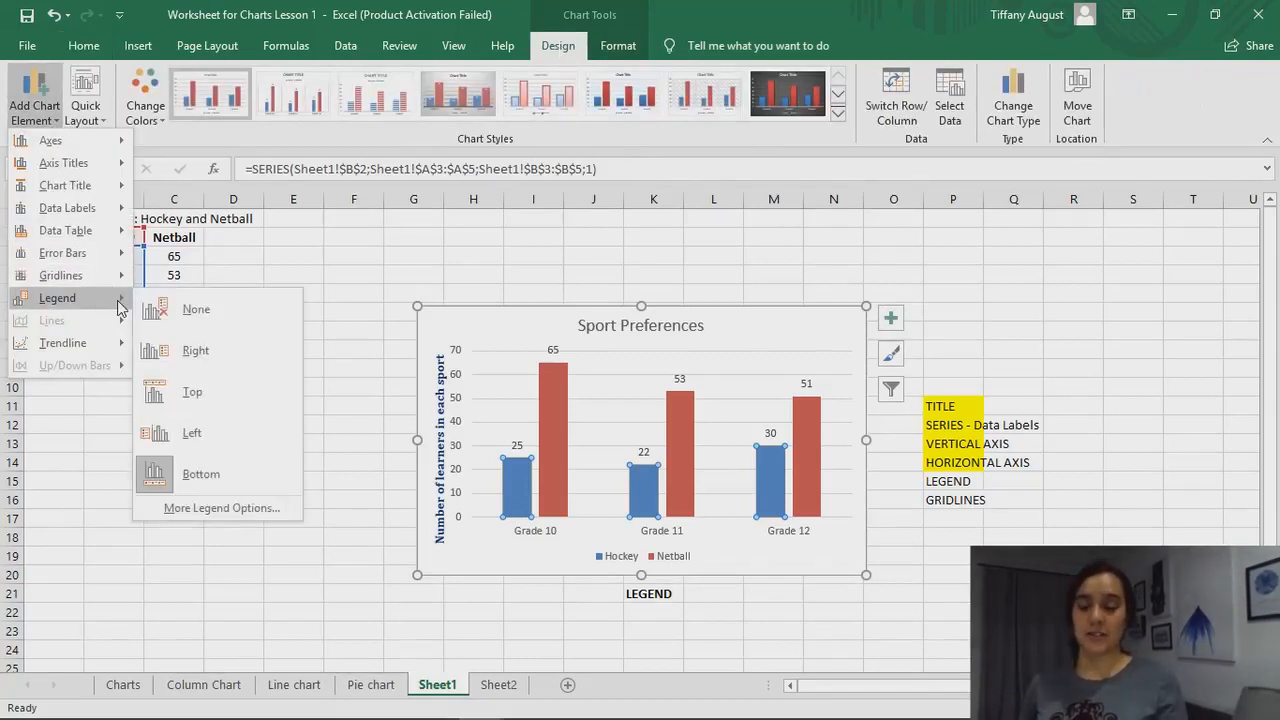
pyautogui.click(316, 441)
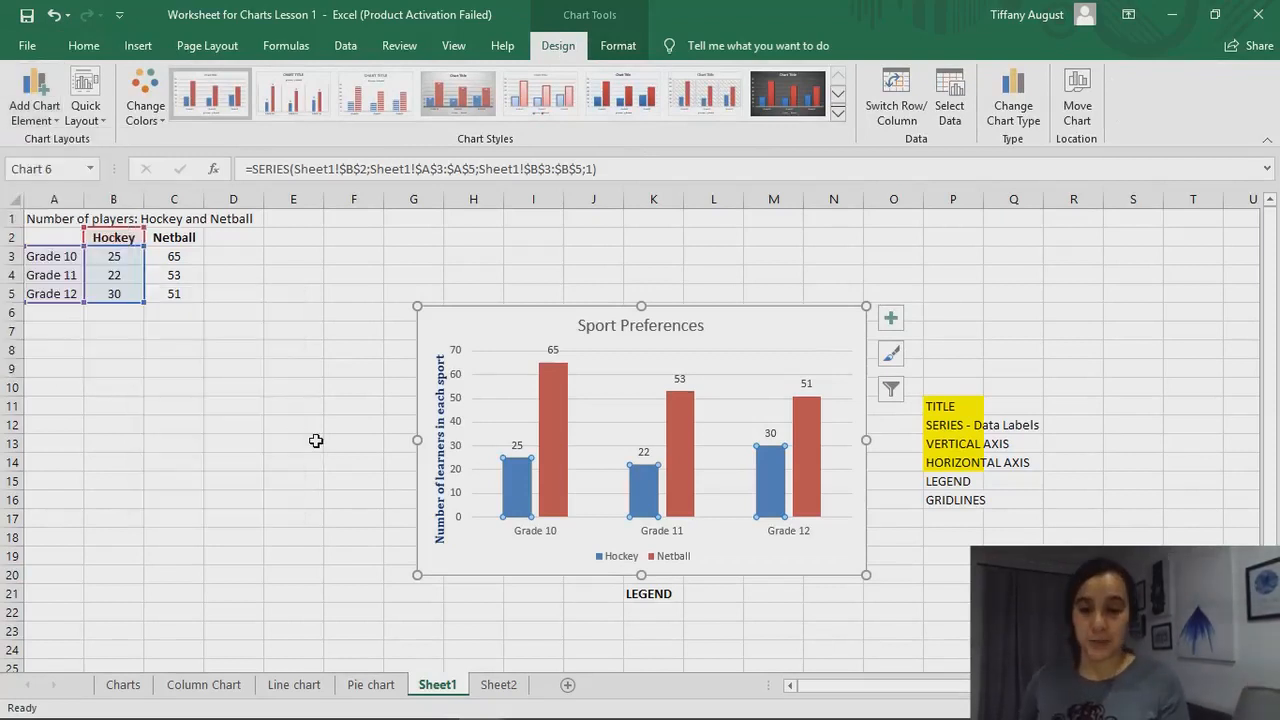
# Move the legend manually slightly down and to the right, against the lower edge of the chart
pyautogui.click(670, 563)
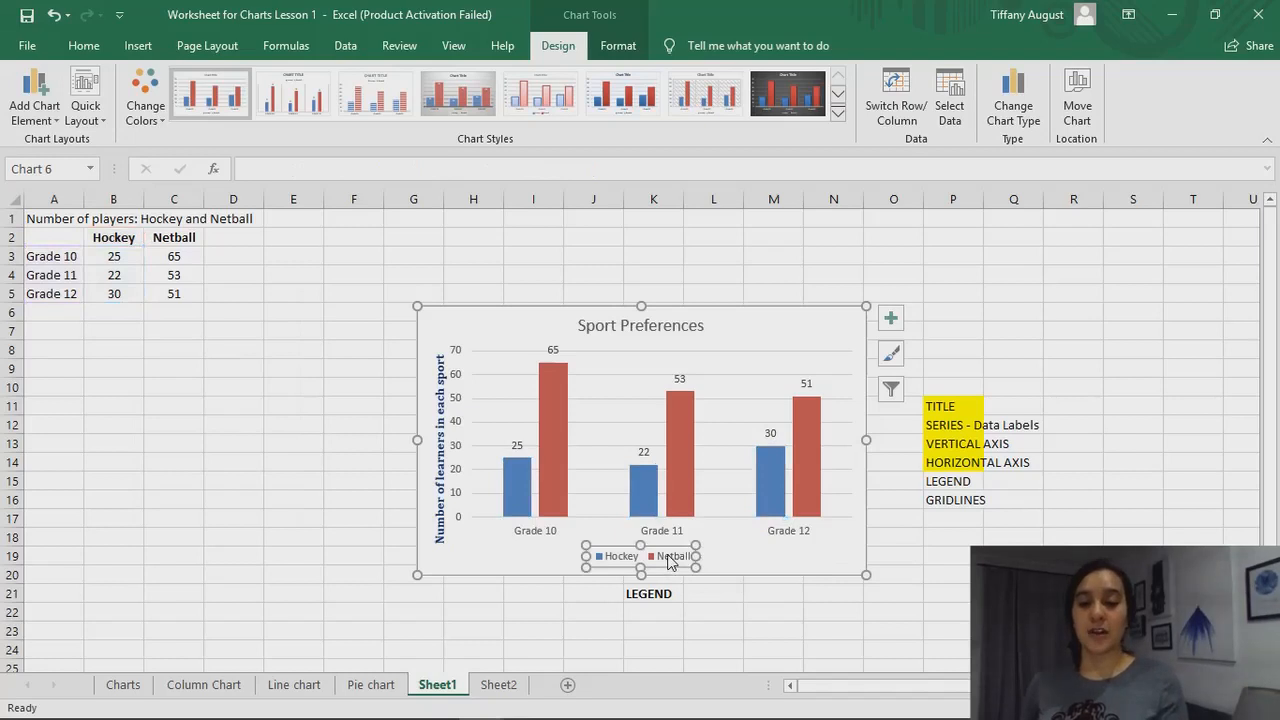
pyautogui.moveTo(667, 543); pyautogui.dragTo(680, 593)
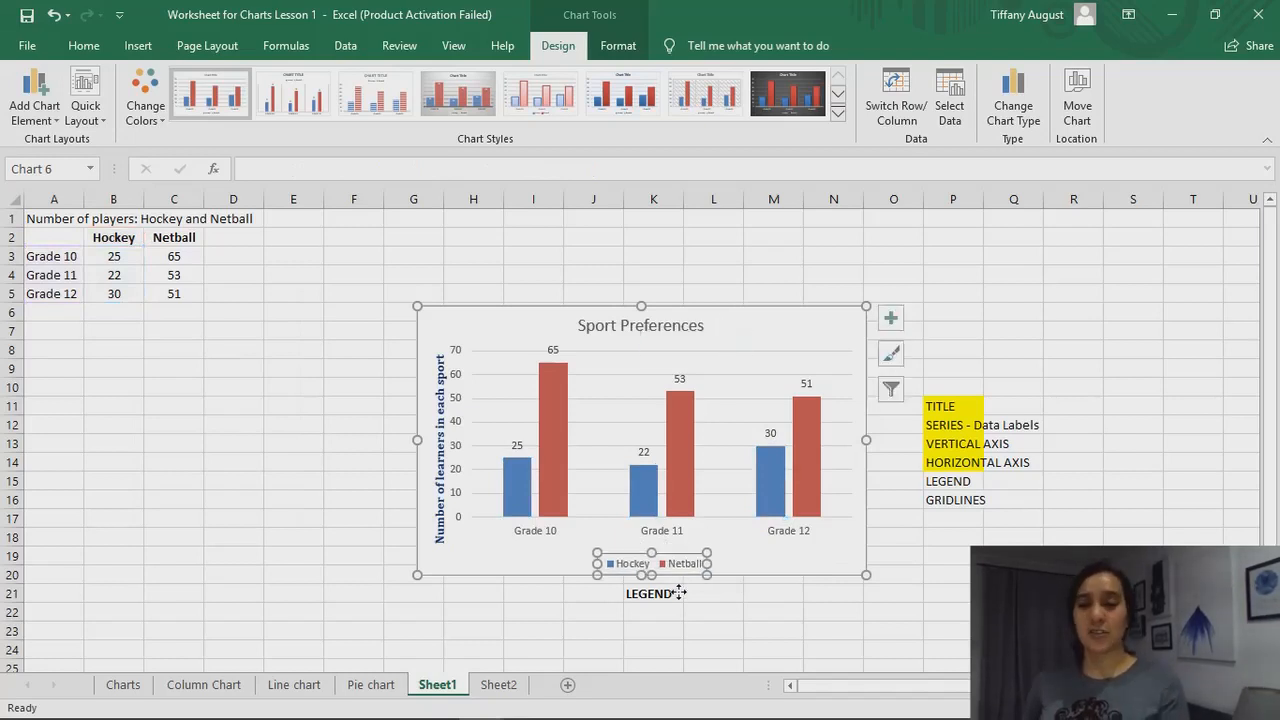
pyautogui.click(722, 630)
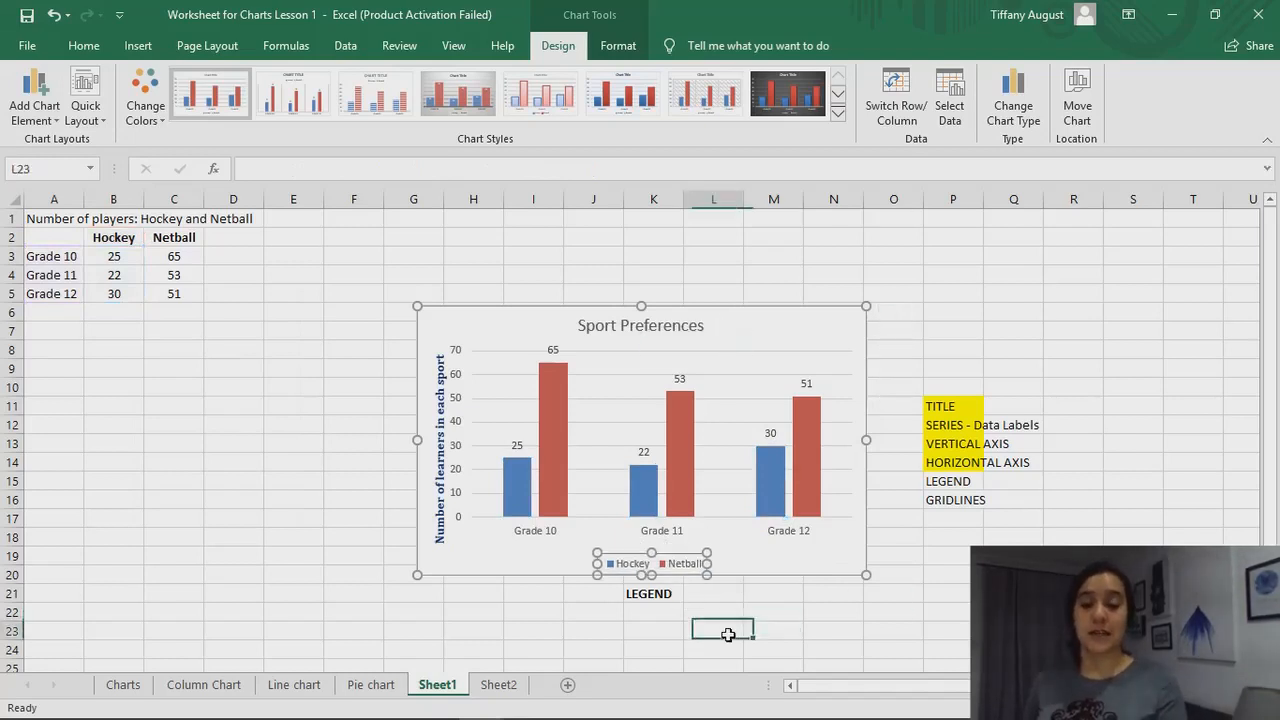
# Check the preset legend placements for the manually moved legend without choosing one
pyautogui.click(698, 570)
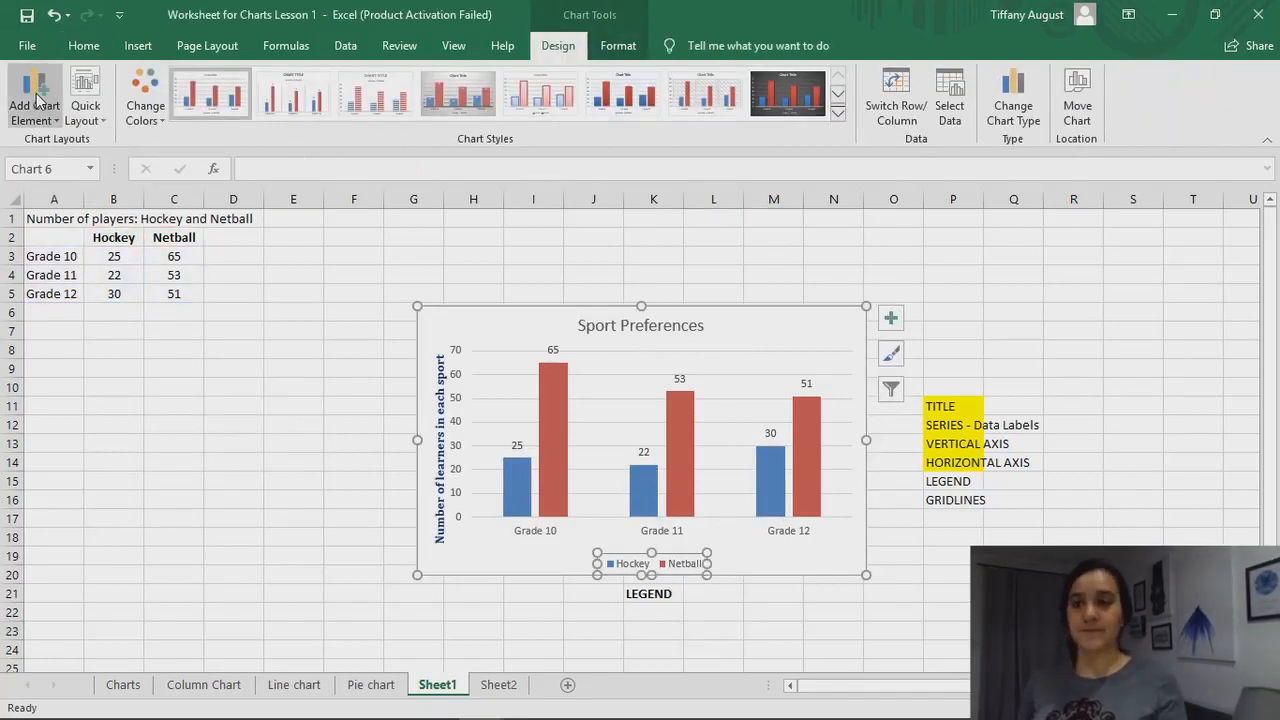
pyautogui.click(55, 128)
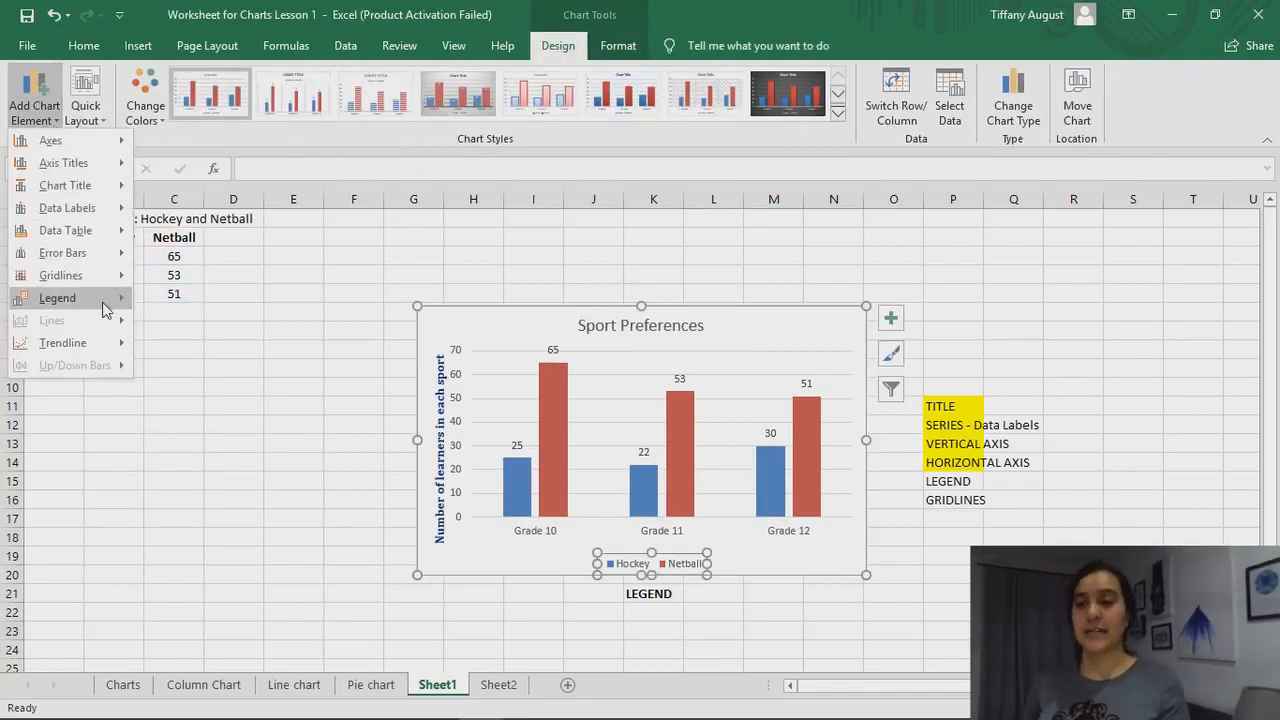
pyautogui.moveTo(100, 308)
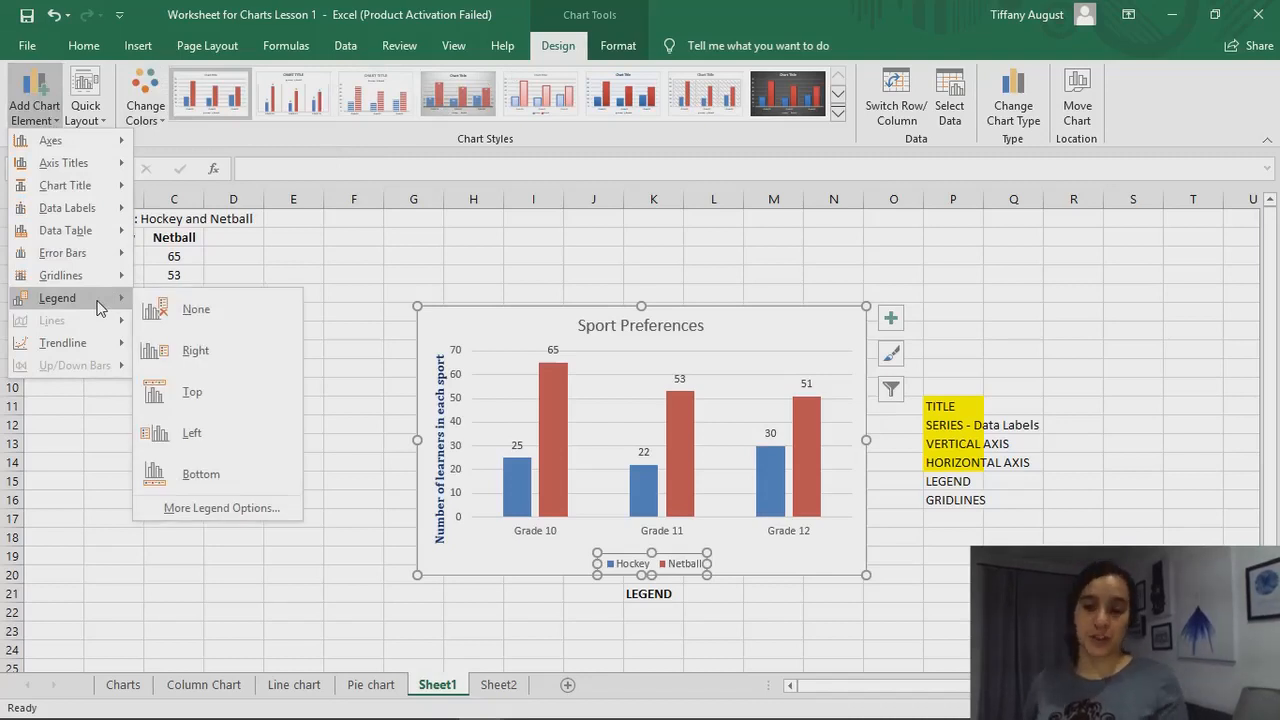
pyautogui.click(788, 612)
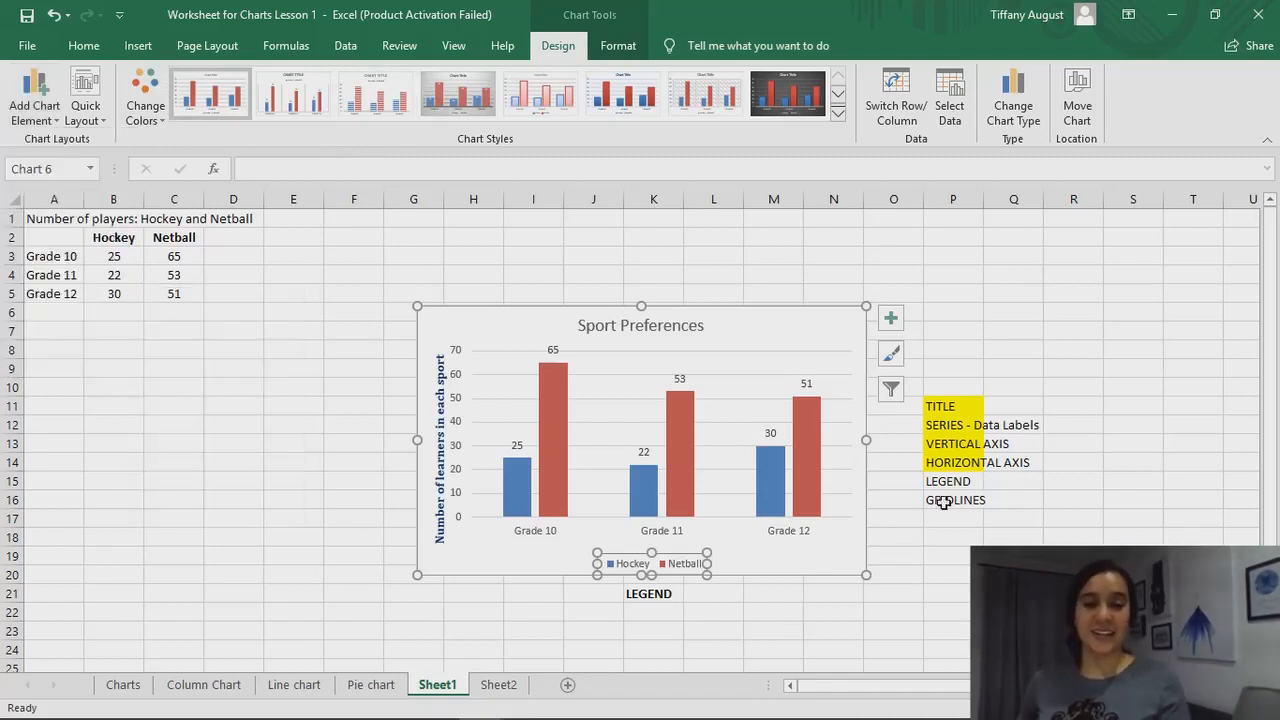
# Highlight the LEGEND cell (P15) in the checklist with yellow fill
pyautogui.click(950, 483)
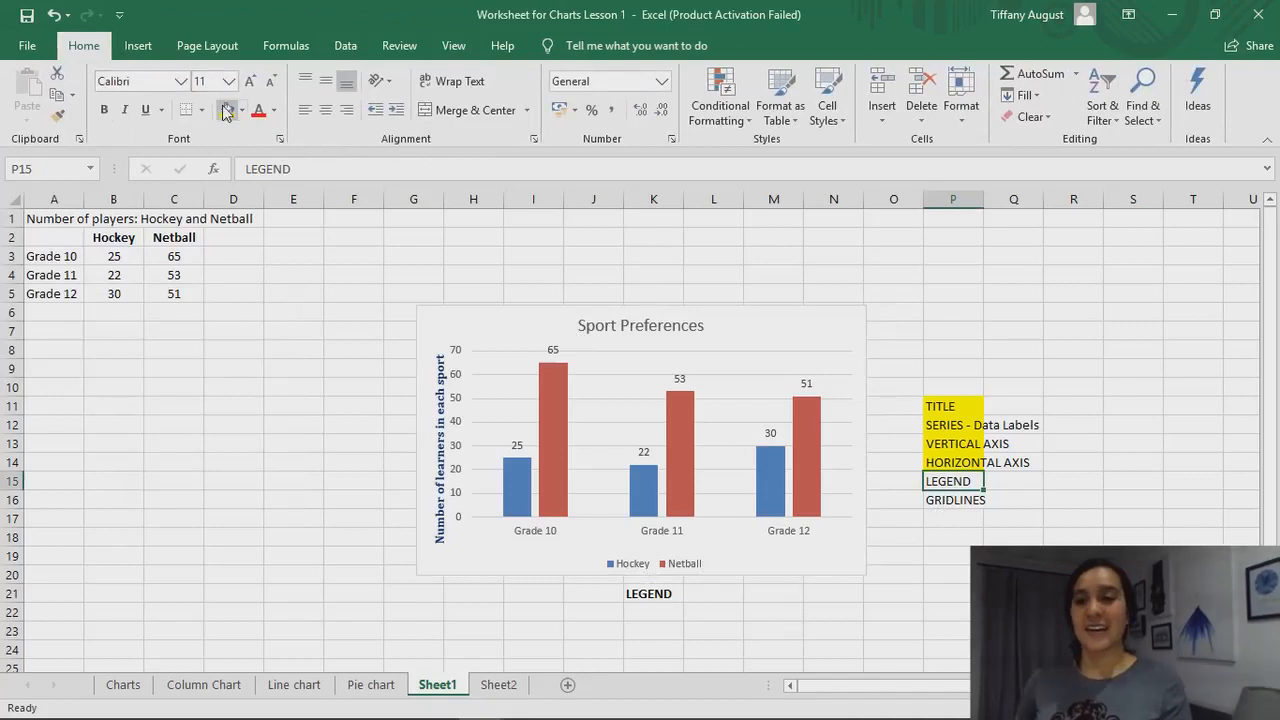
pyautogui.click(228, 112)
pyautogui.click(816, 601)
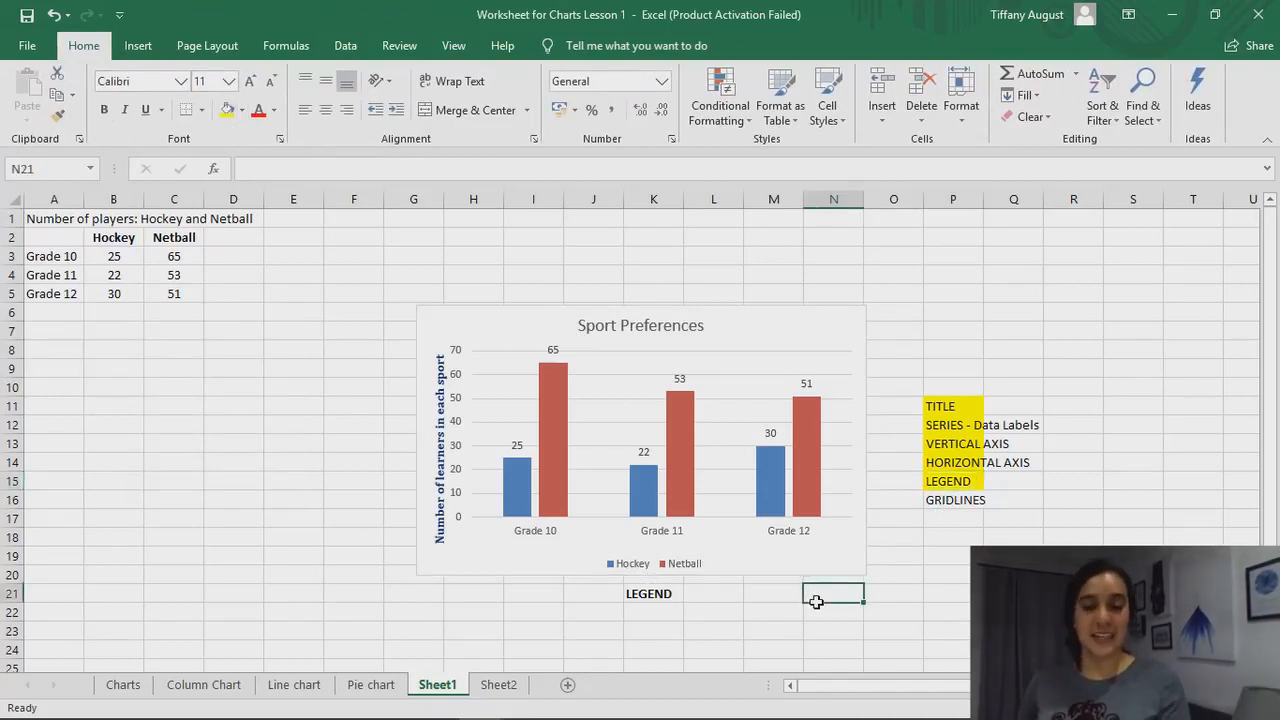
pyautogui.click(959, 505)
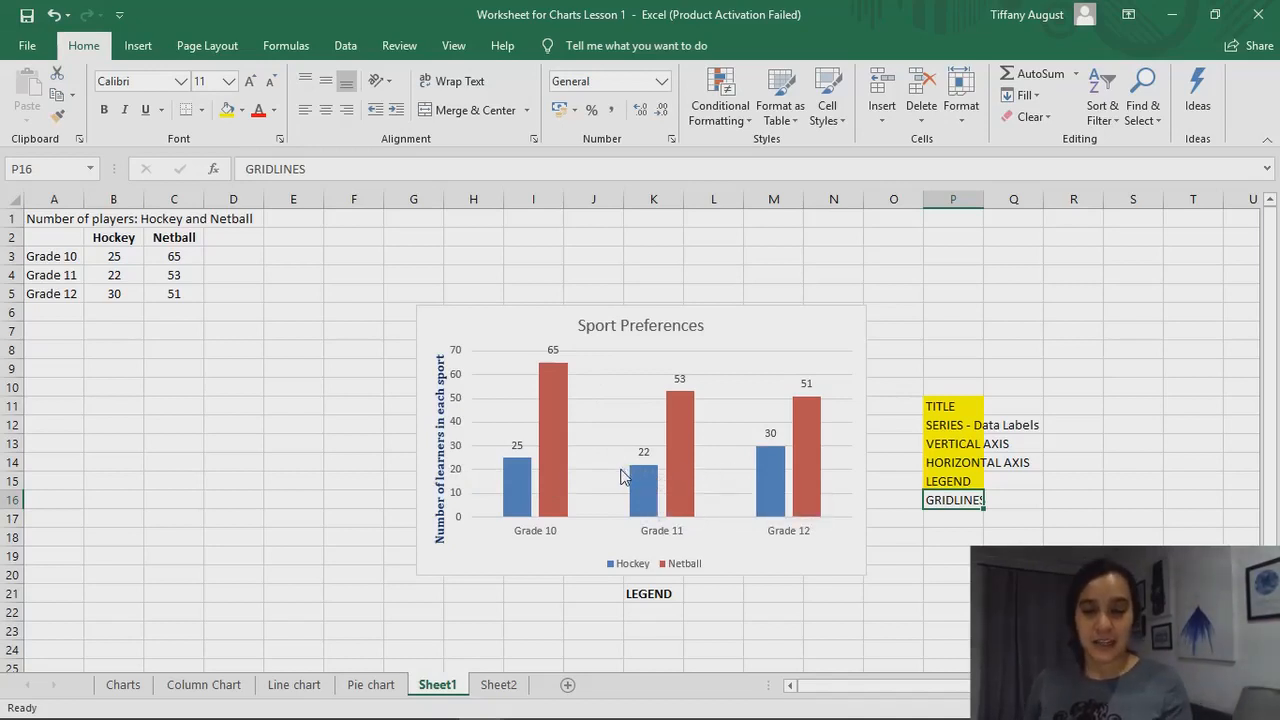
pyautogui.moveTo(641, 477)
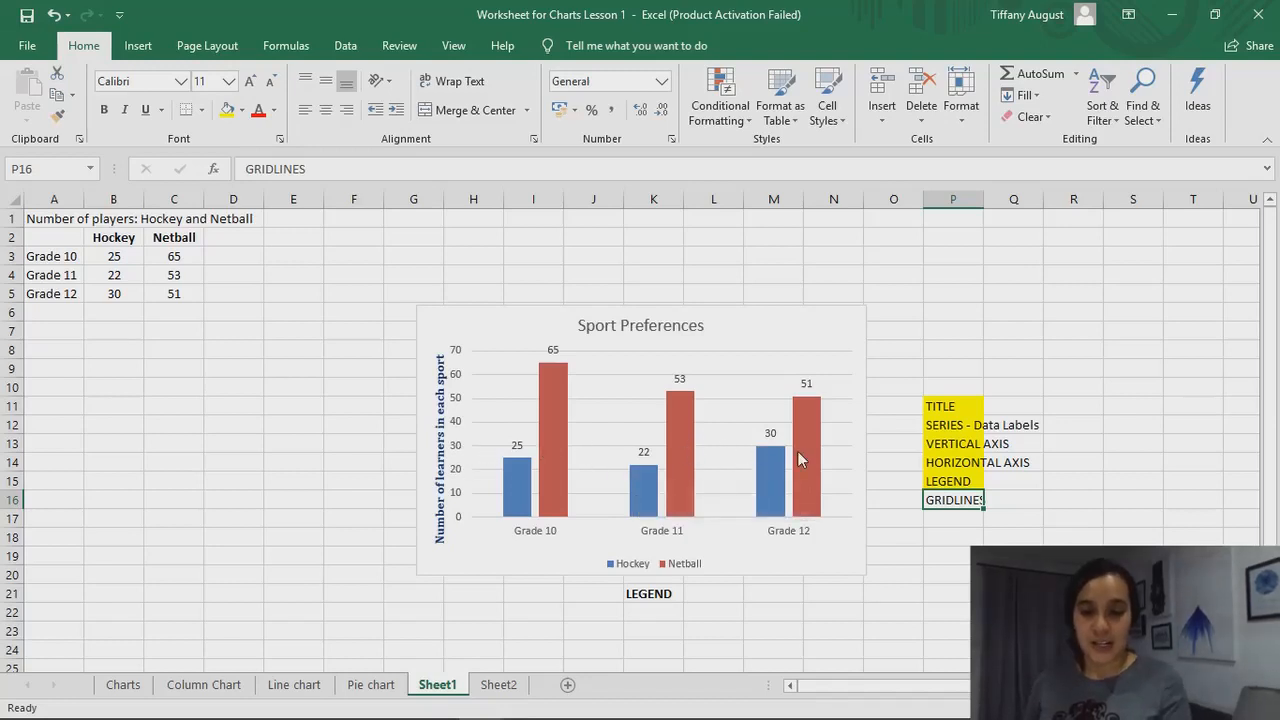
pyautogui.moveTo(771, 466)
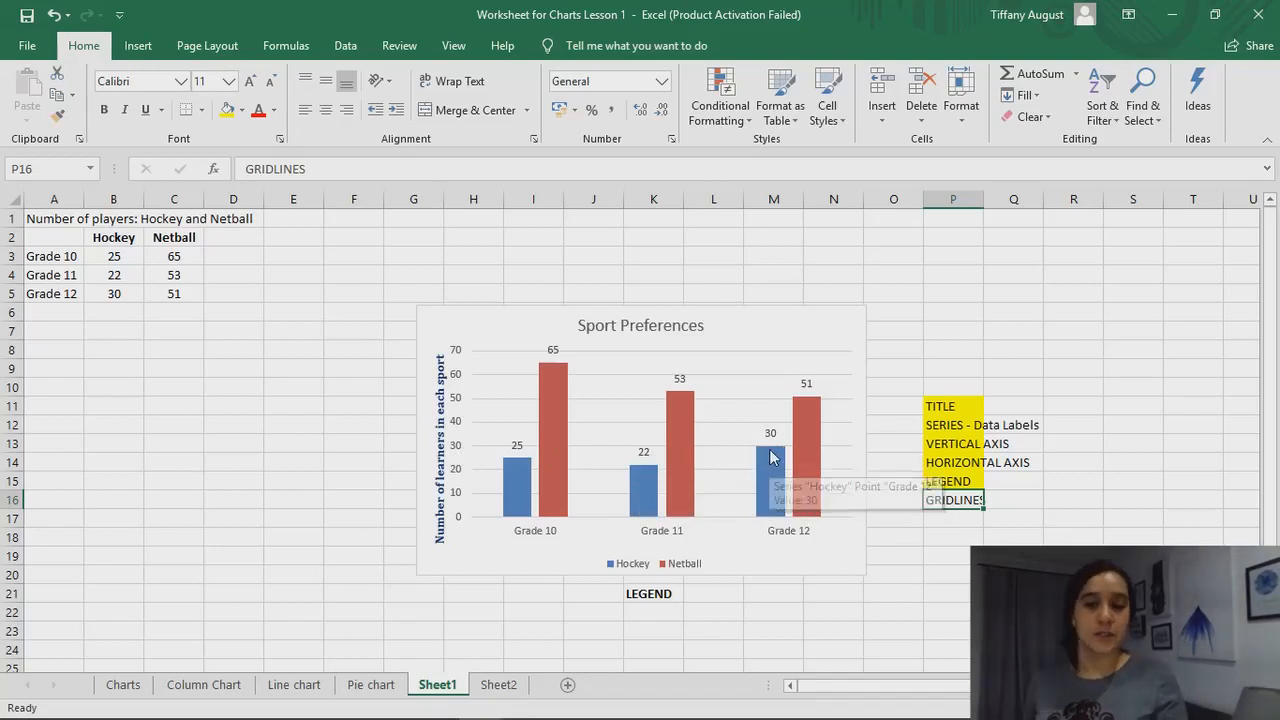
# Remove the gridlines from the Sport Preferences chart through its chart elements
pyautogui.click(807, 347)
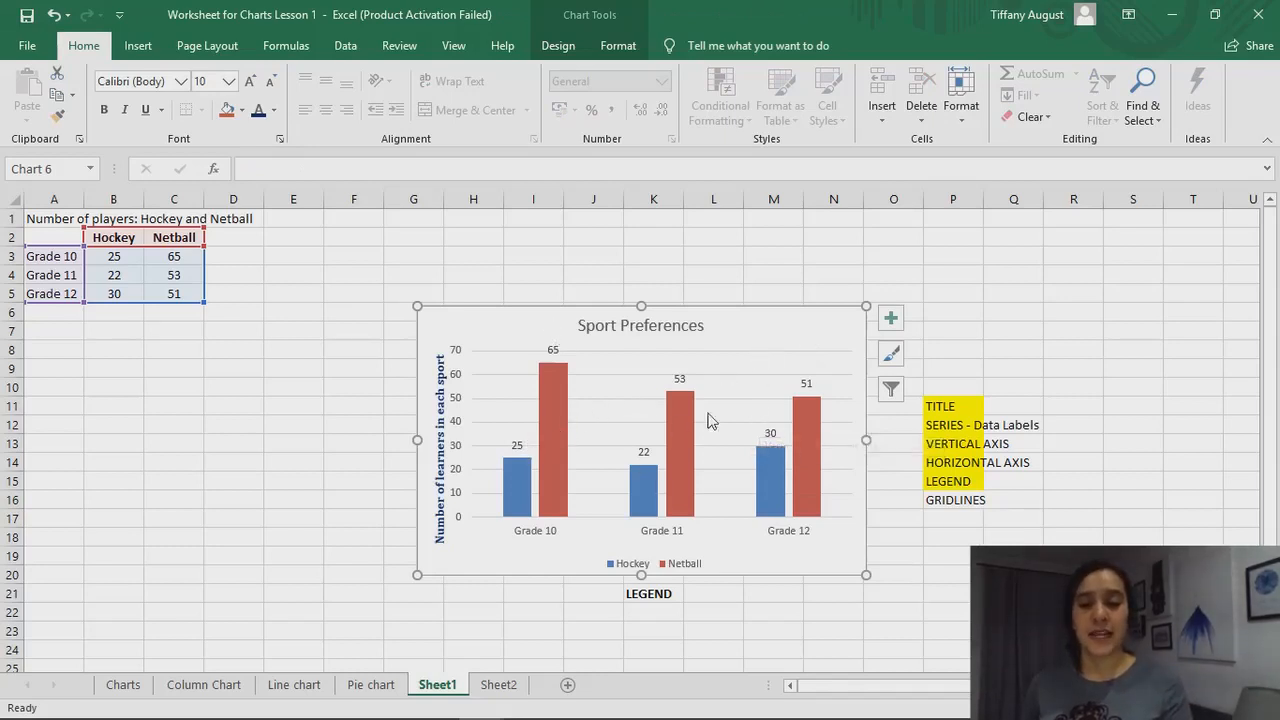
pyautogui.click(893, 330)
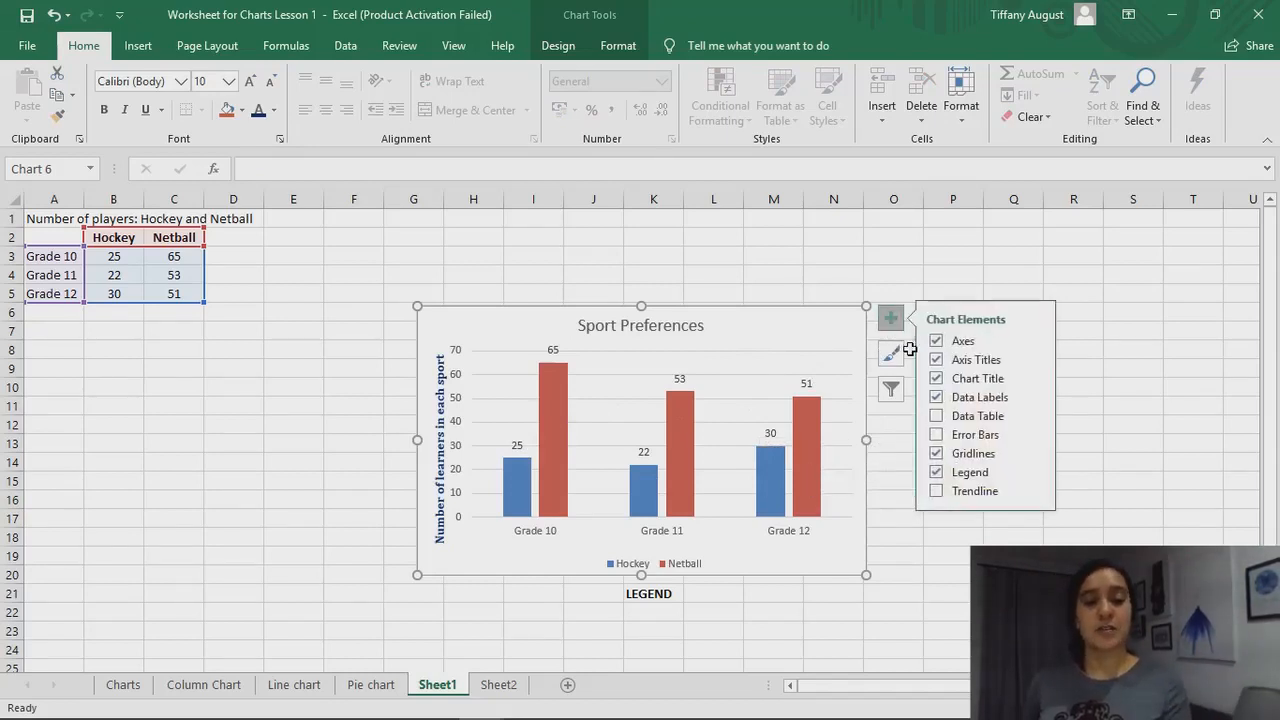
pyautogui.click(820, 274)
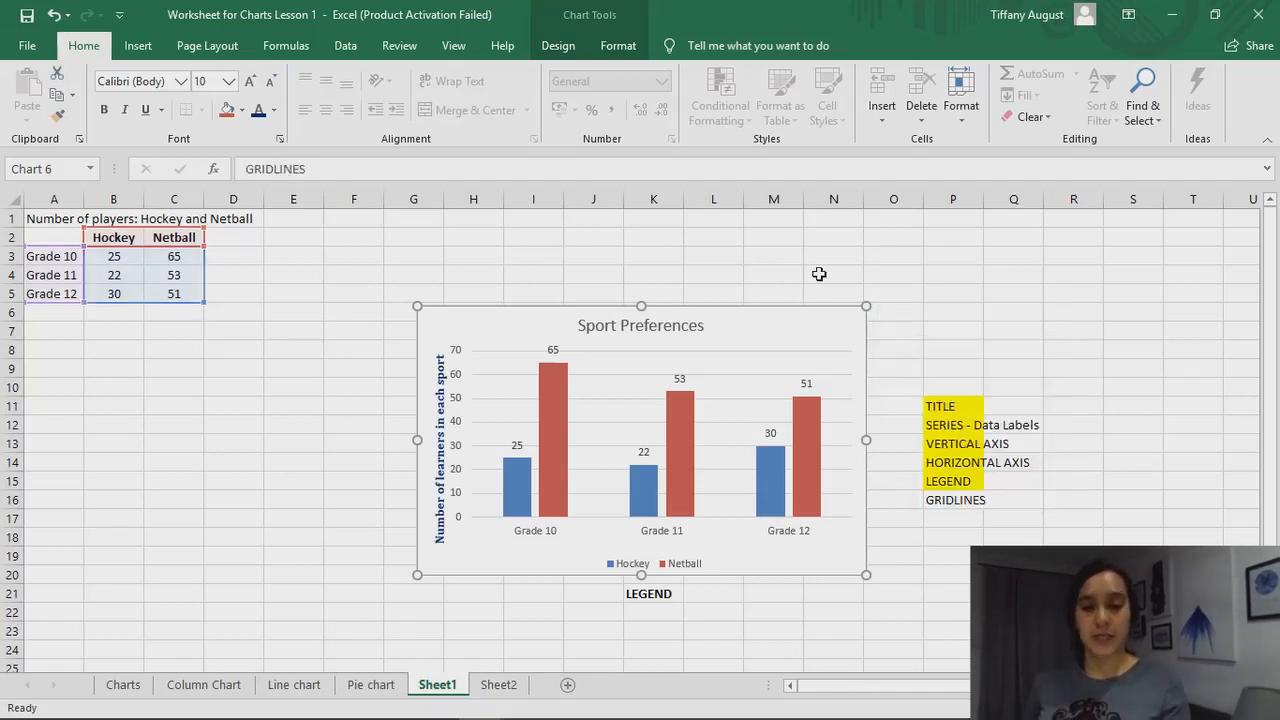
pyautogui.click(794, 343)
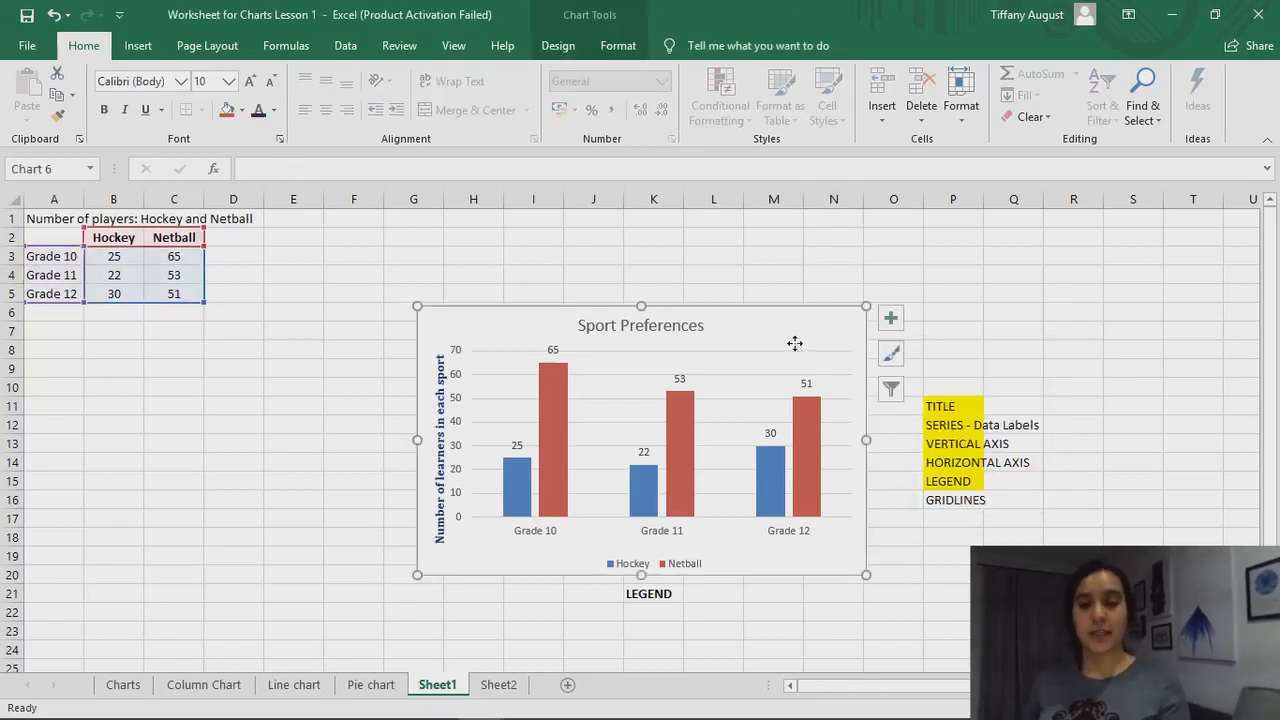
pyautogui.click(891, 320)
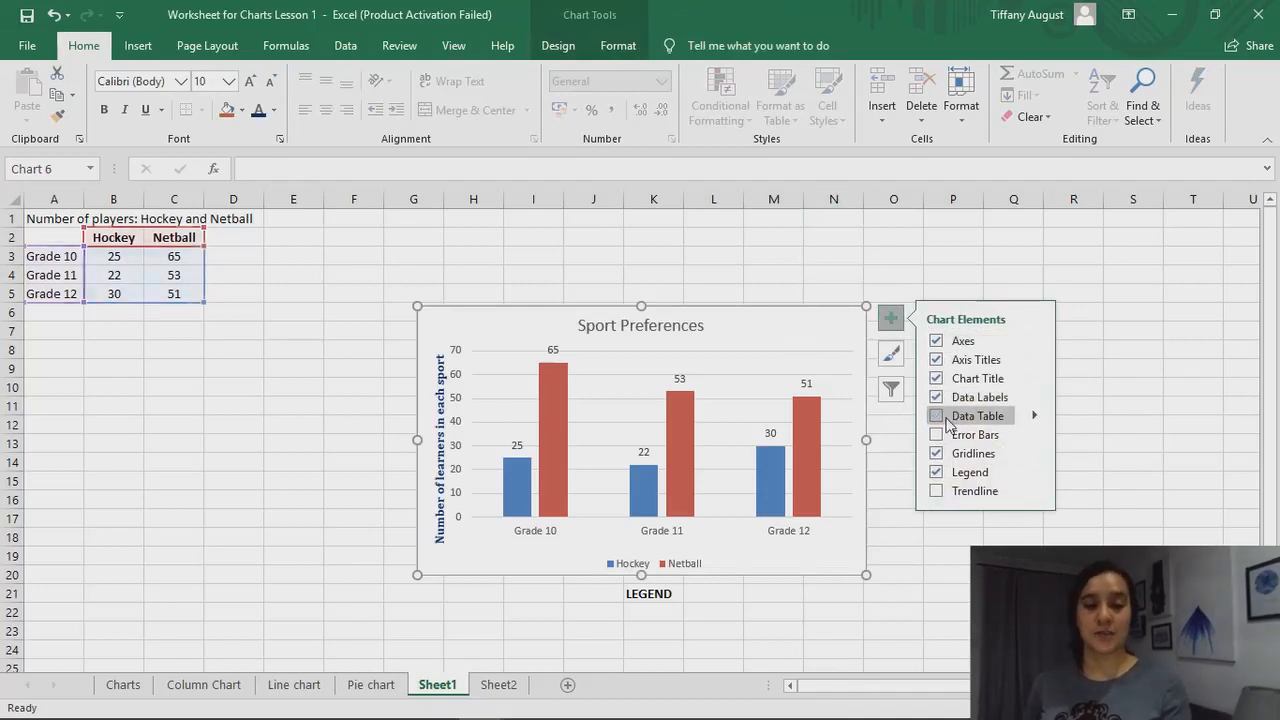
pyautogui.click(937, 454)
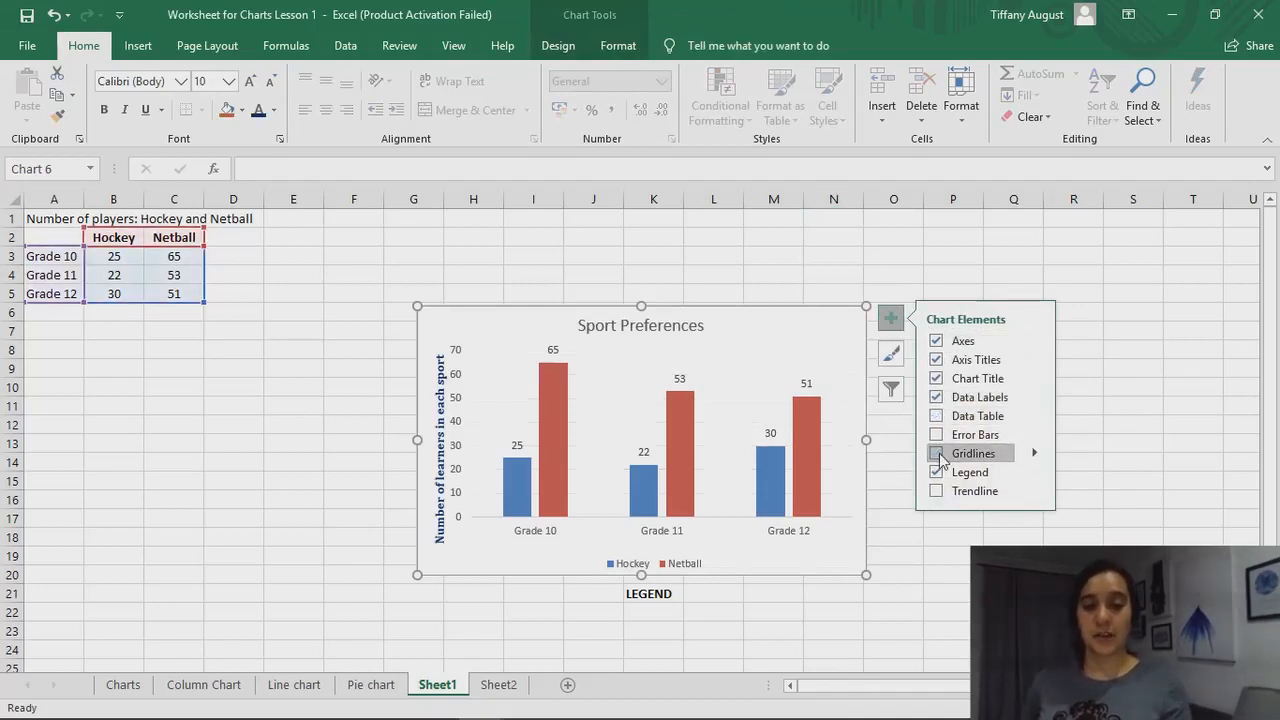
pyautogui.click(847, 260)
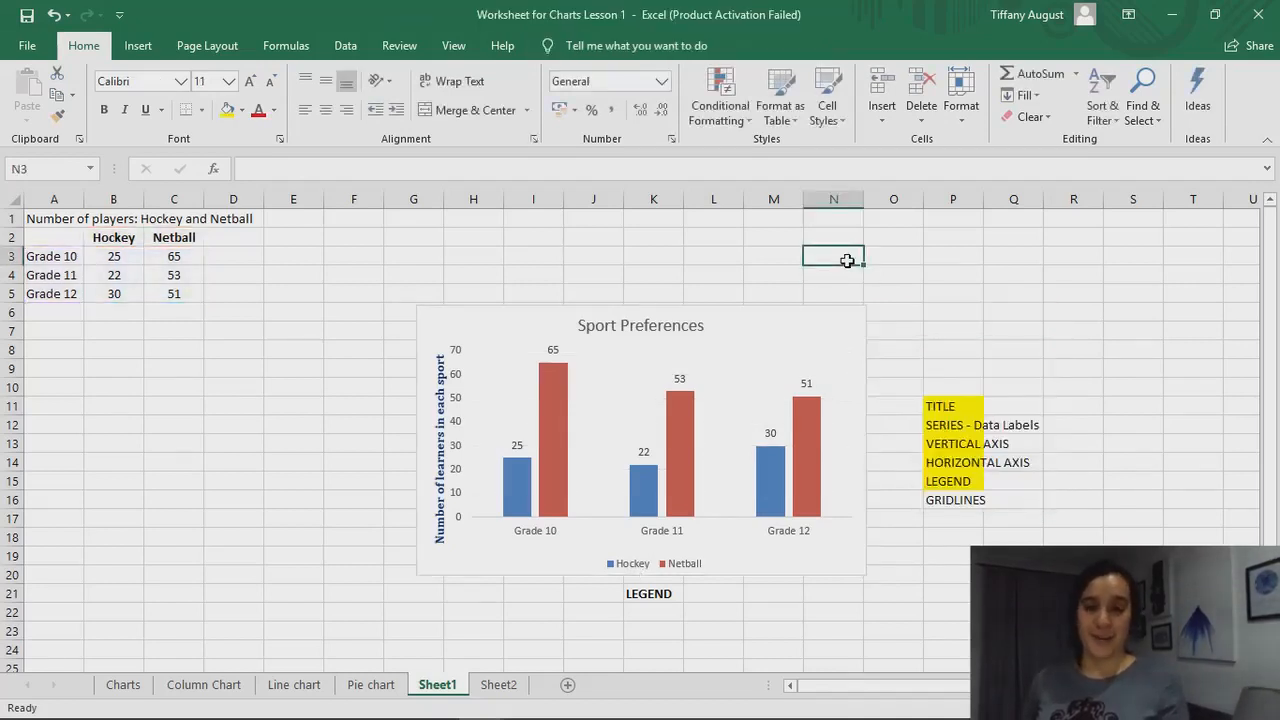
# Restore the gridlines in the Sport Preferences chart
pyautogui.click(791, 333)
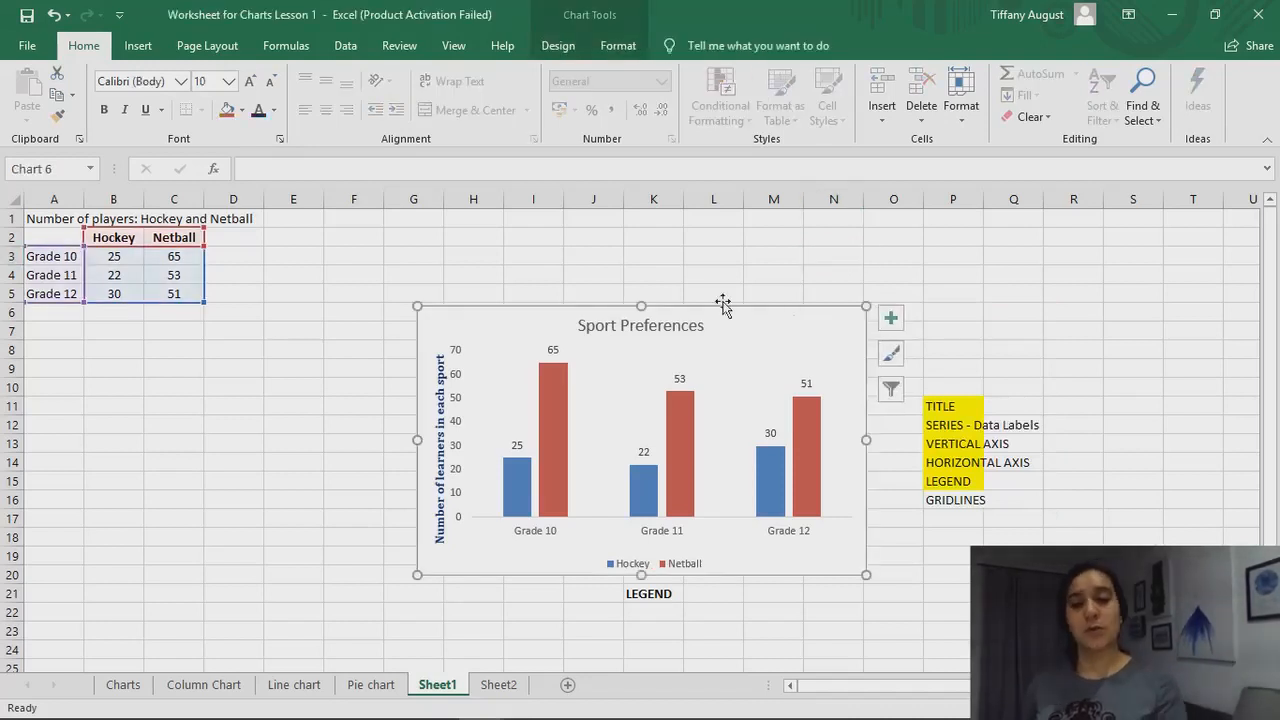
pyautogui.click(562, 50)
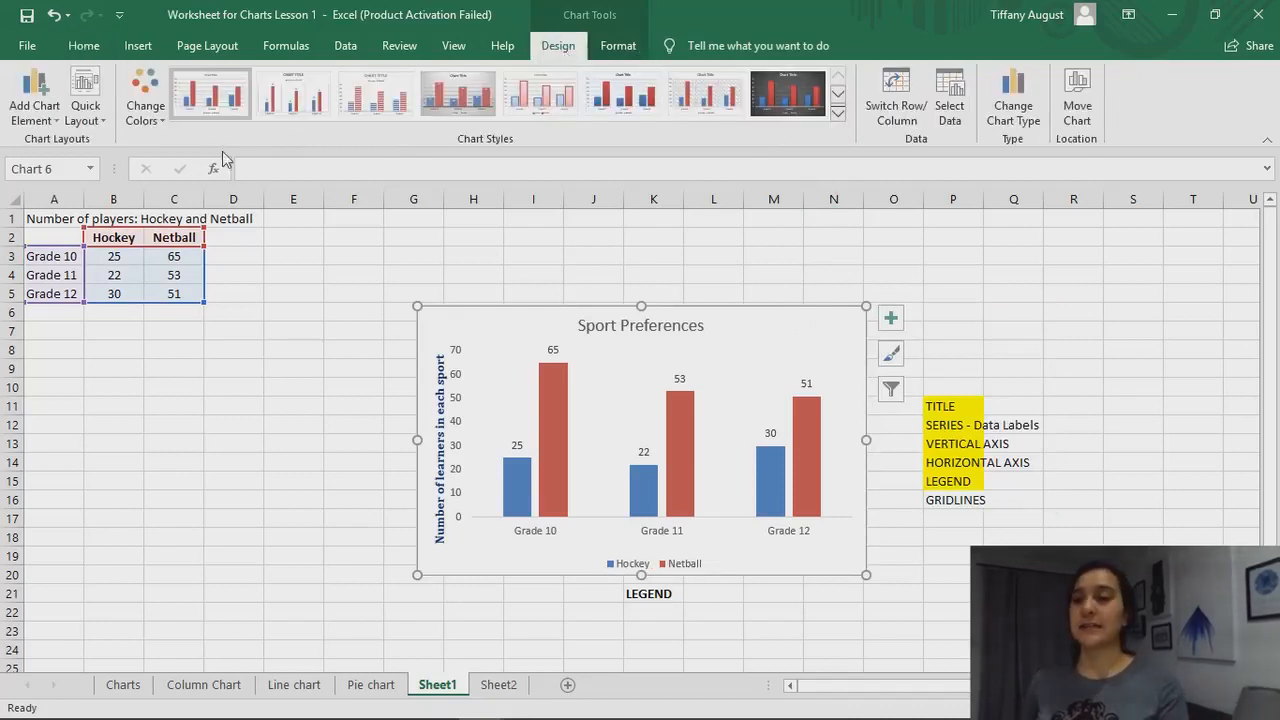
pyautogui.click(892, 320)
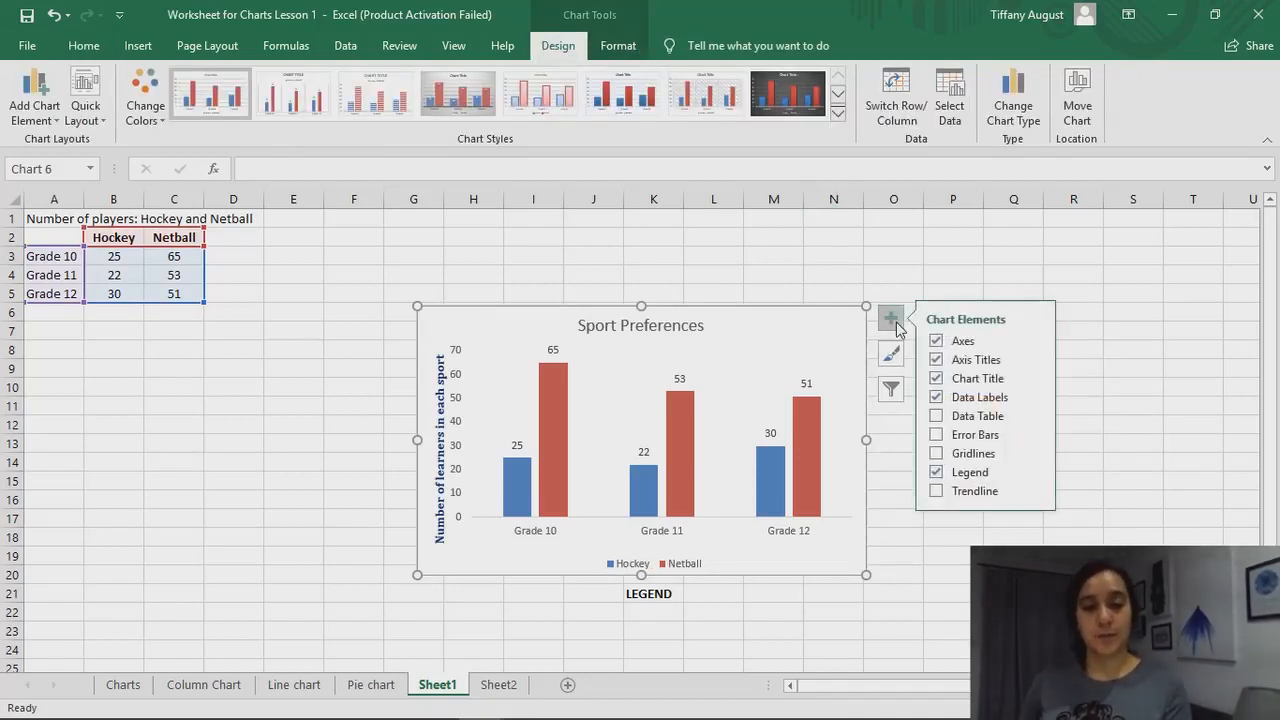
pyautogui.click(938, 453)
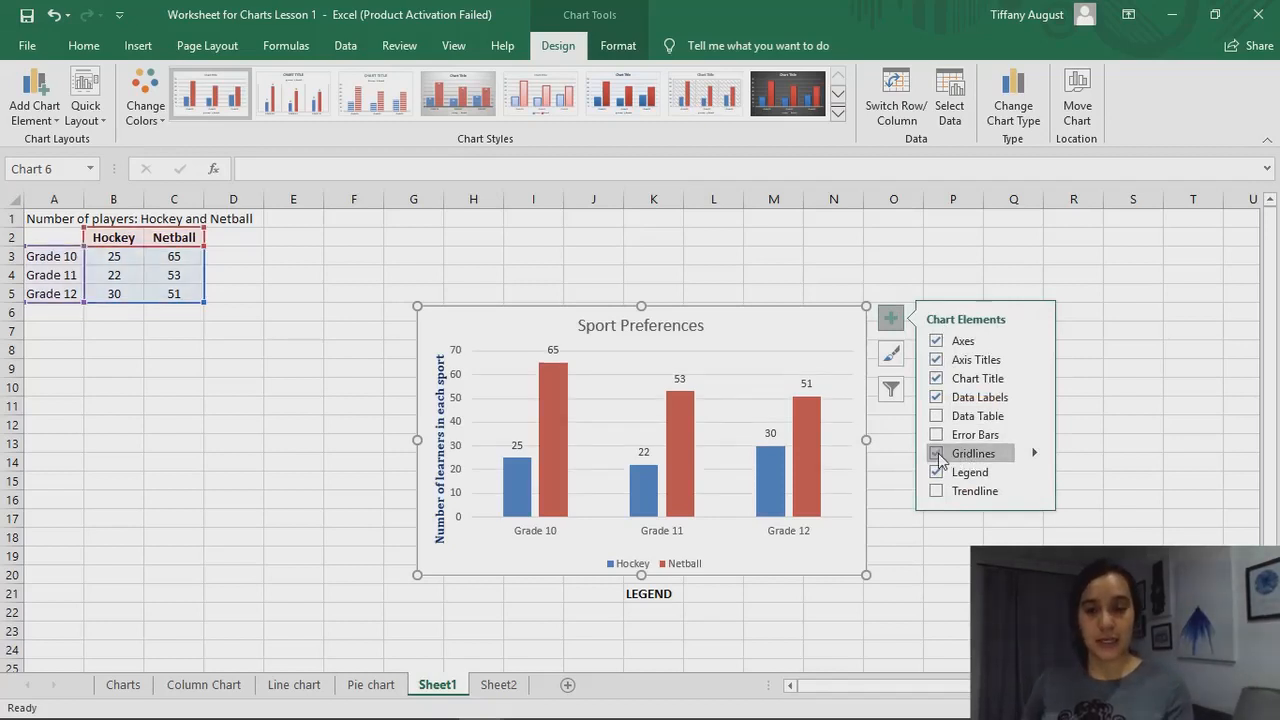
pyautogui.click(558, 272)
# Add Primary Major Vertical gridlines to the chart in addition to the horizontal ones
pyautogui.click(566, 314)
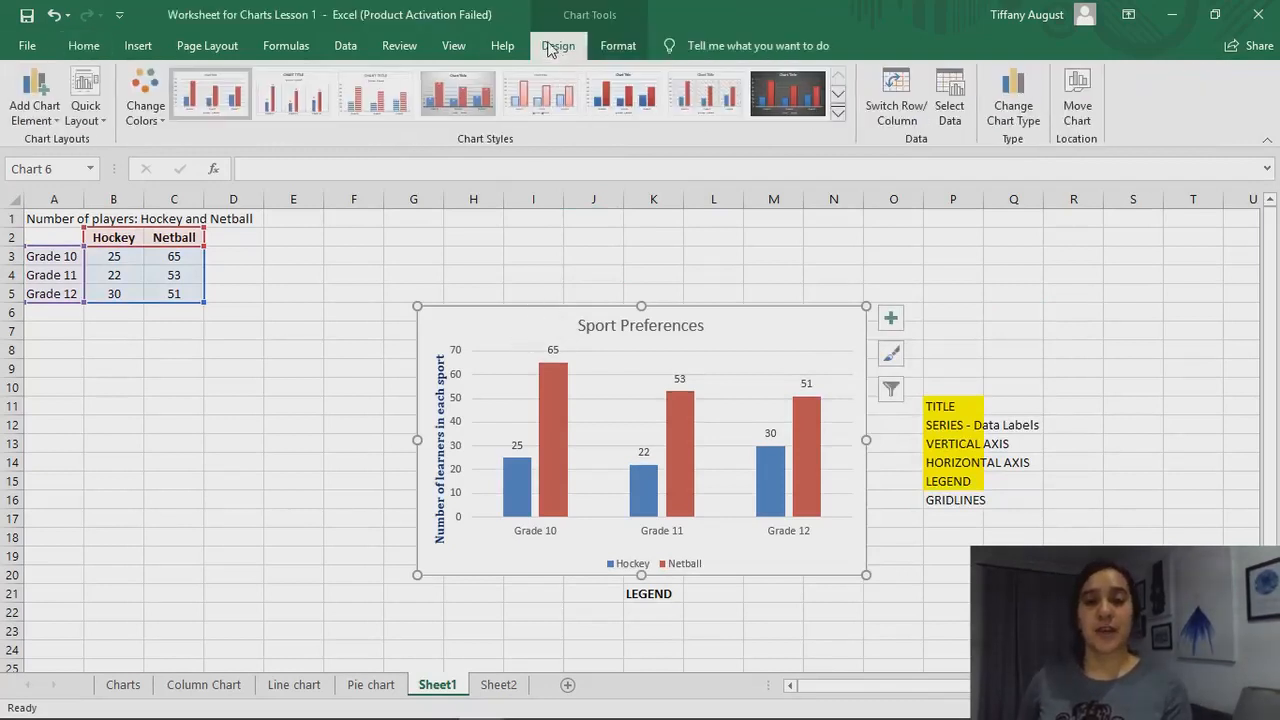
pyautogui.click(58, 104)
pyautogui.moveTo(88, 277)
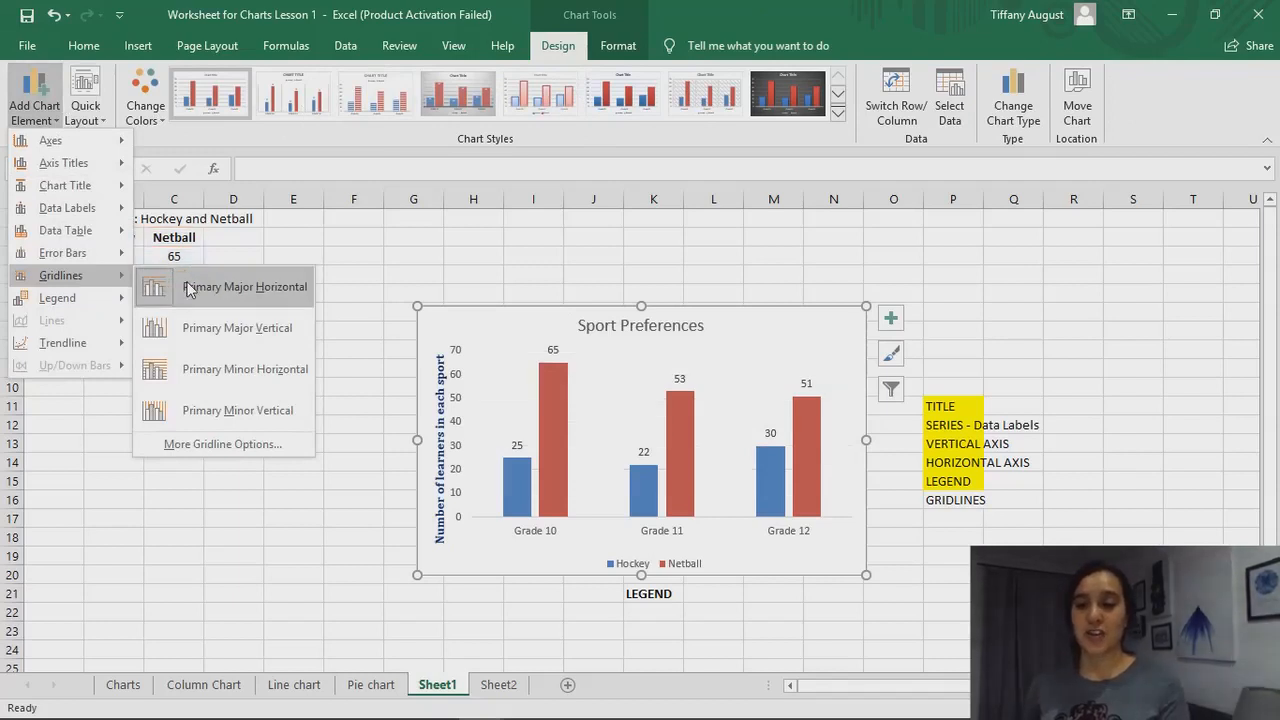
pyautogui.click(200, 328)
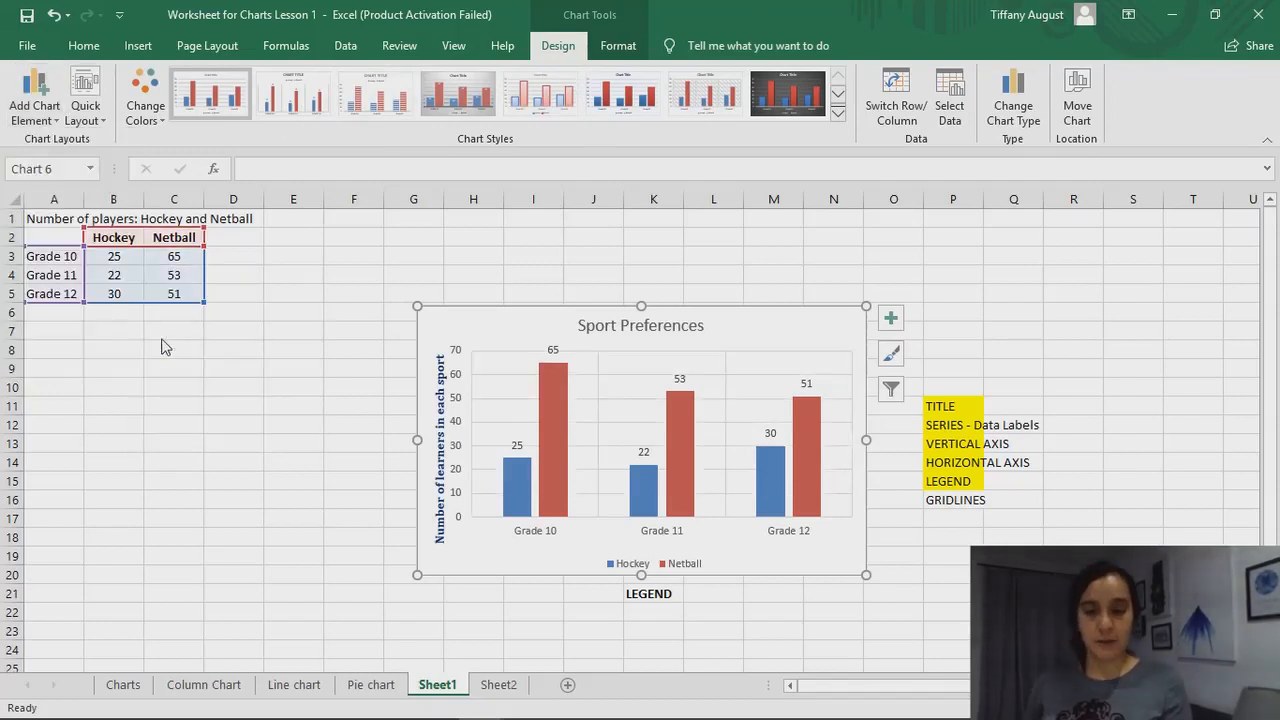
# Check the remaining gridline types and the legend placements among the chart's addable elements without choosing any
pyautogui.click(49, 115)
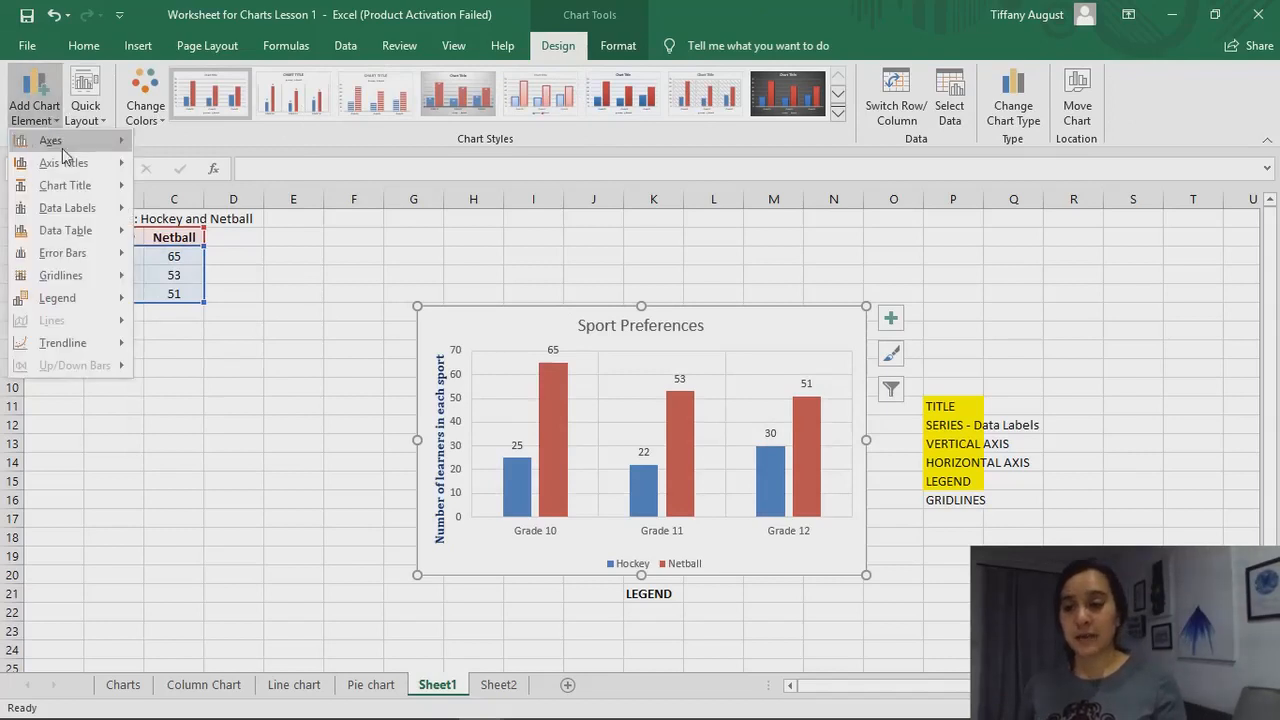
pyautogui.moveTo(112, 285)
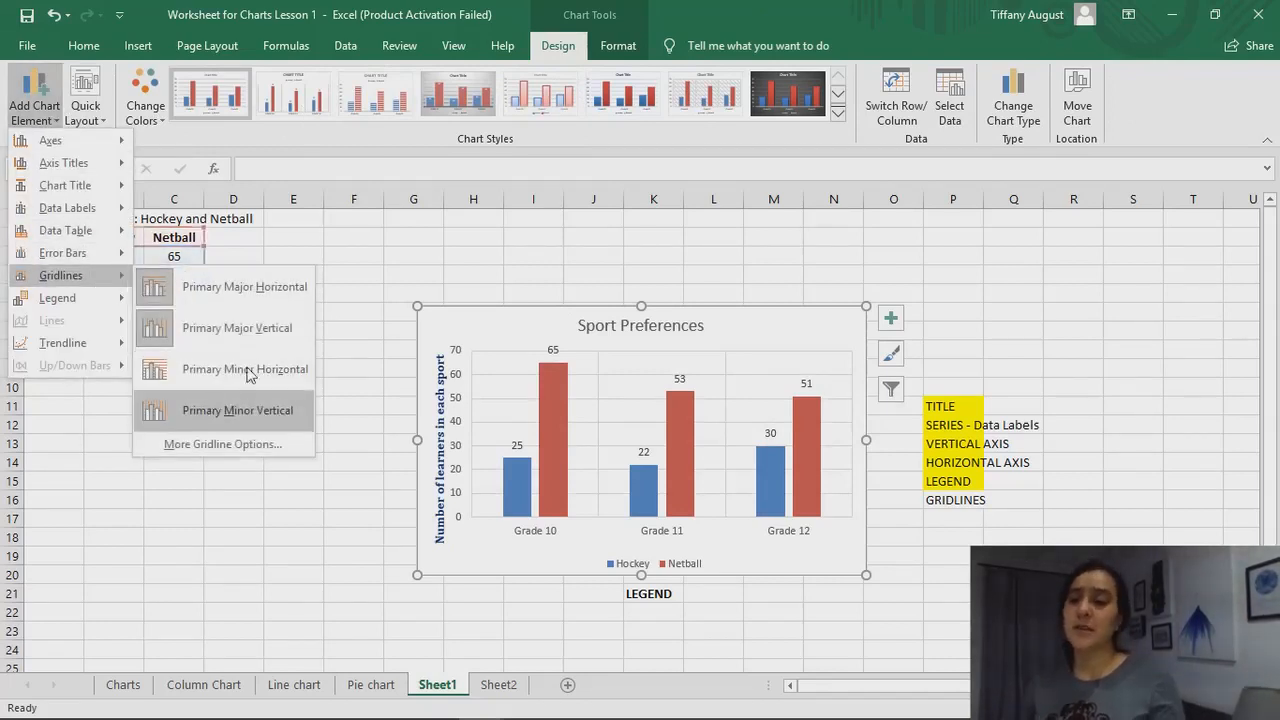
pyautogui.click(563, 47)
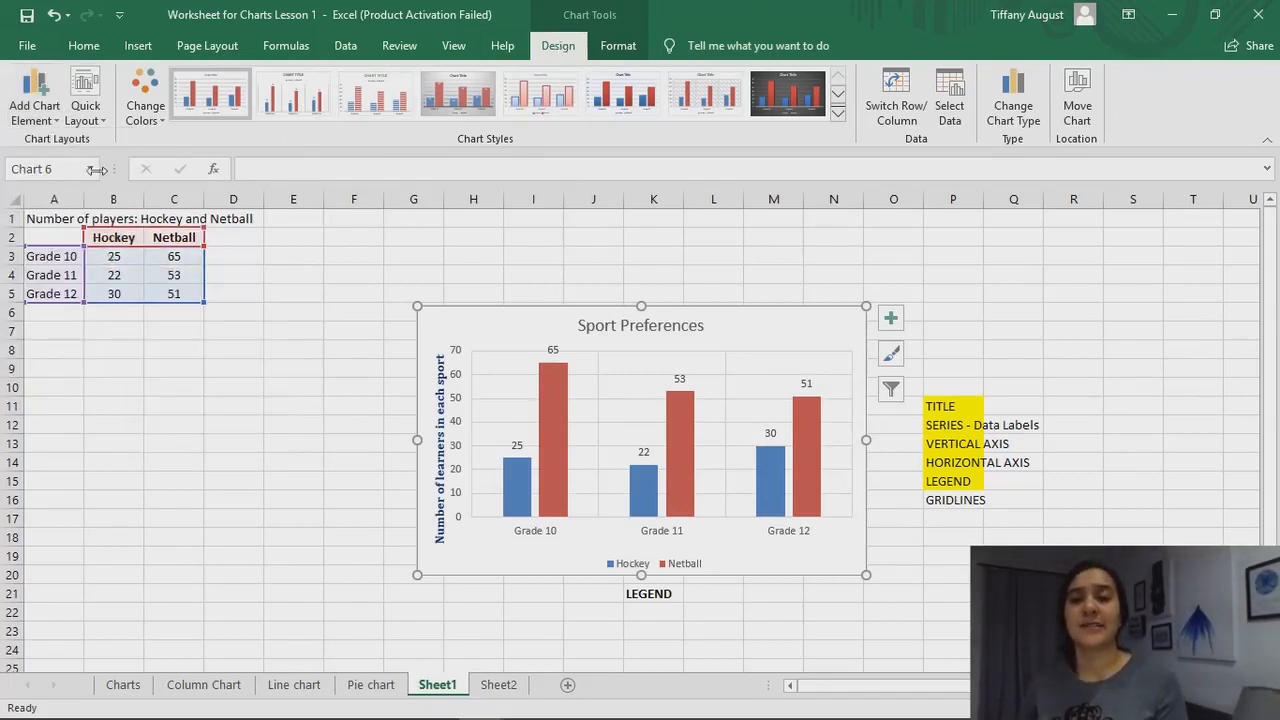
pyautogui.click(50, 120)
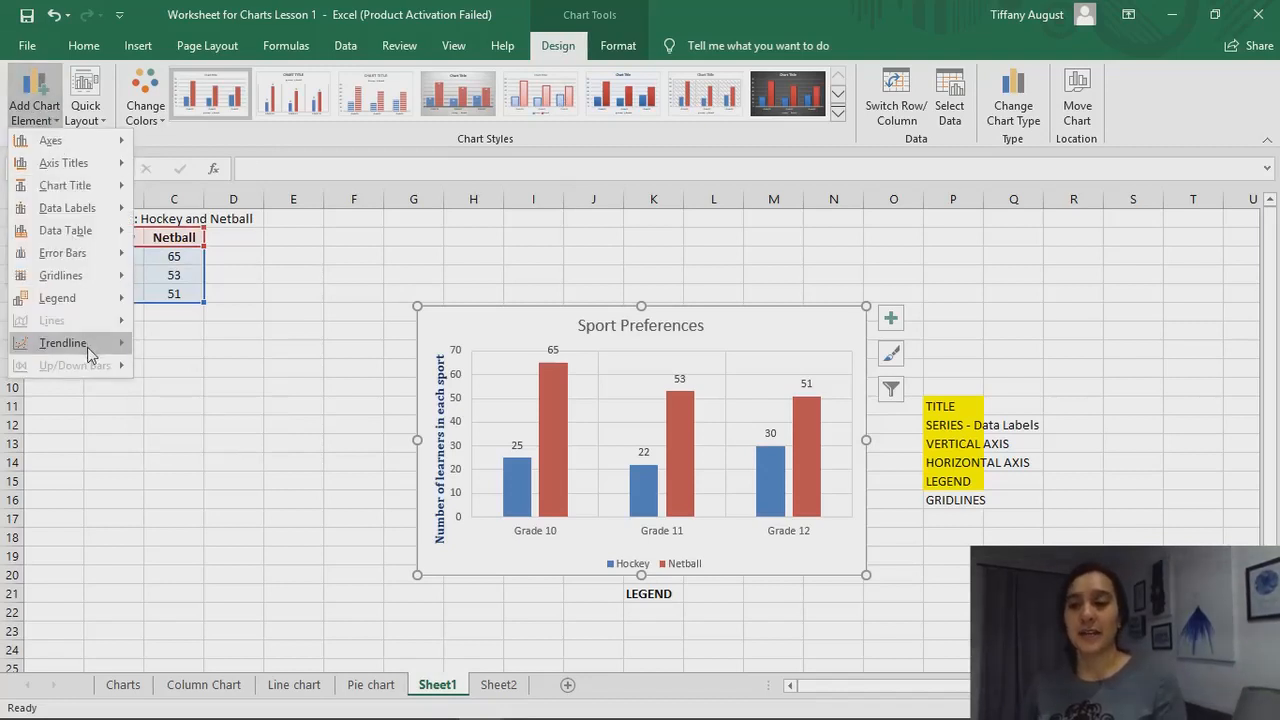
pyautogui.moveTo(87, 295)
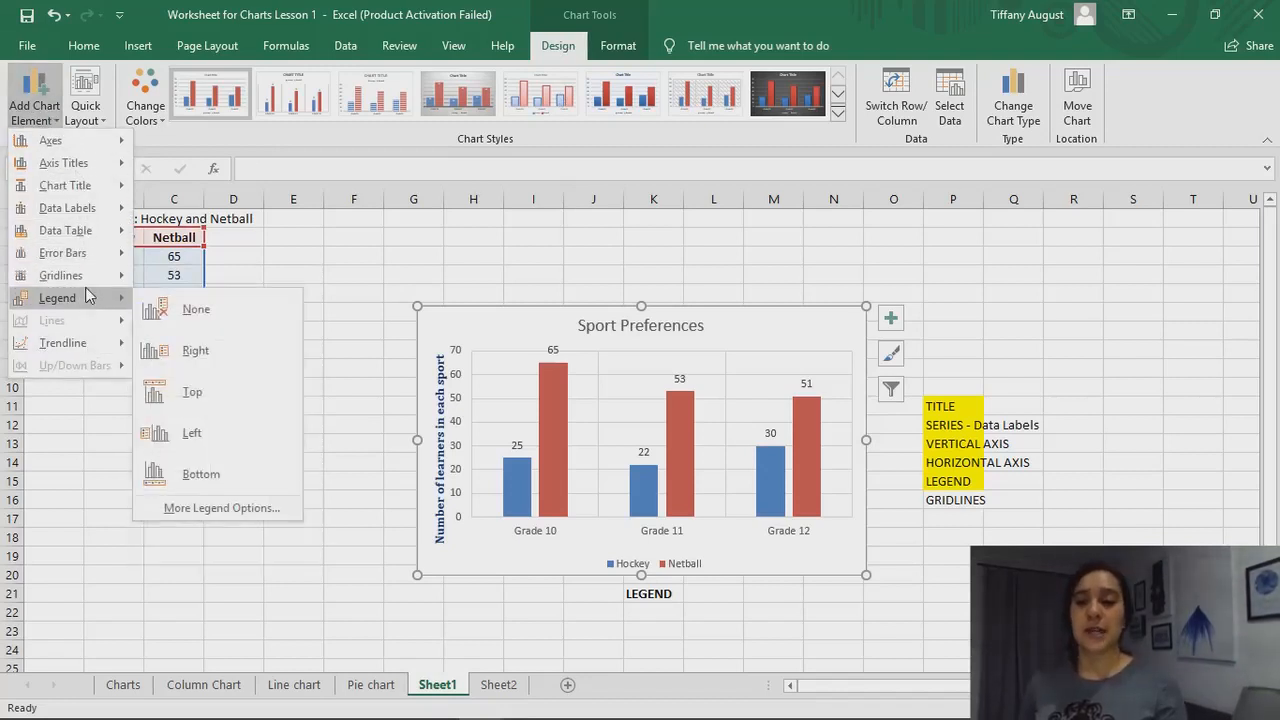
pyautogui.click(645, 283)
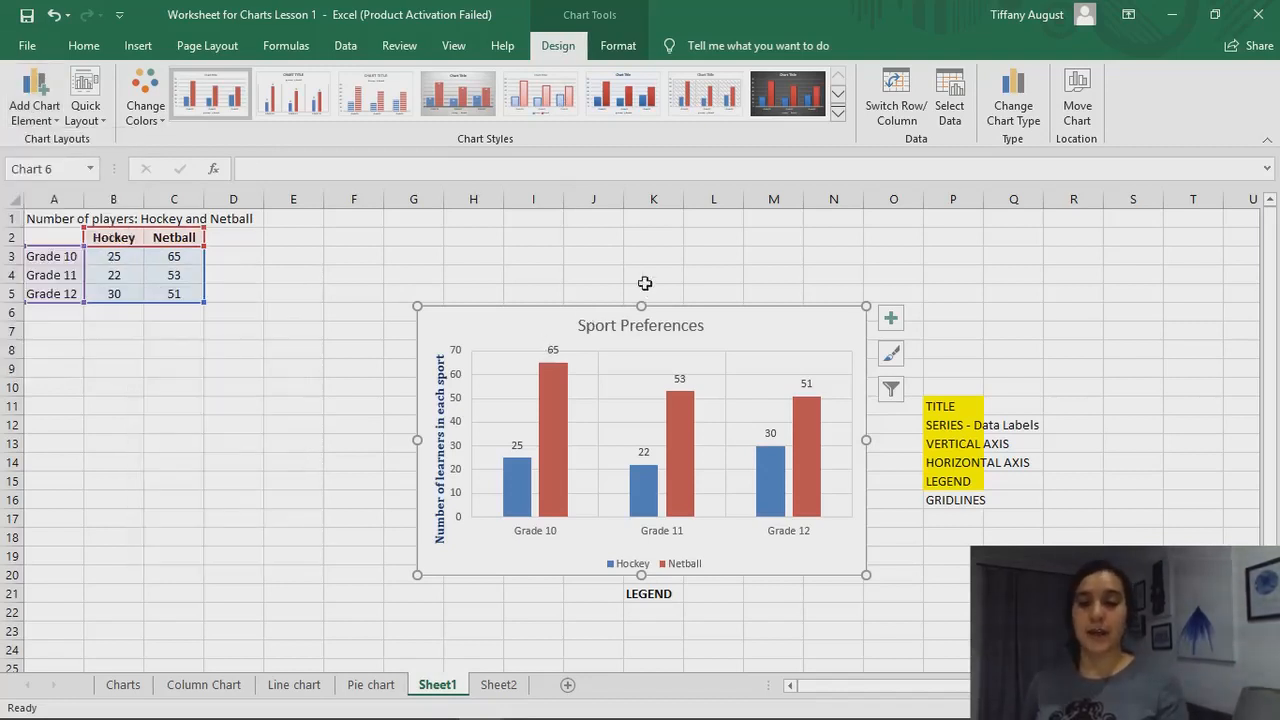
# Remove all horizontal and vertical gridlines from the Sport Preferences chart
pyautogui.click(890, 318)
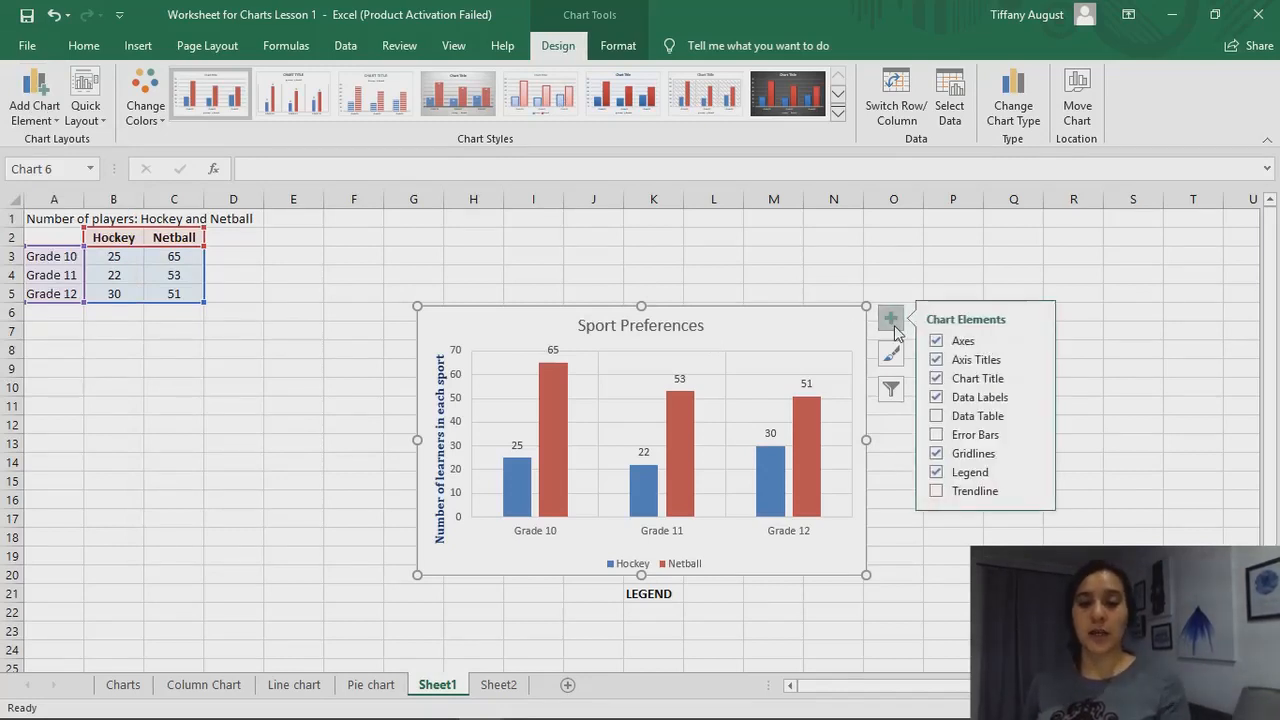
pyautogui.click(936, 455)
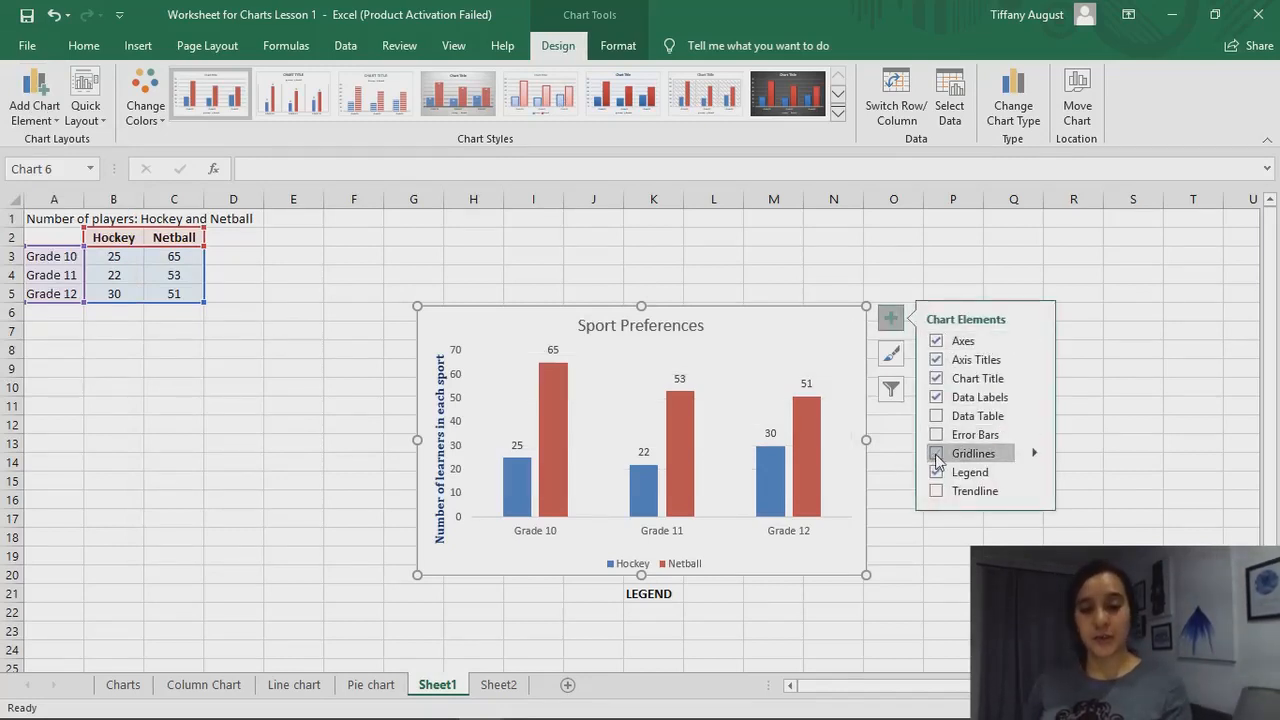
pyautogui.click(833, 238)
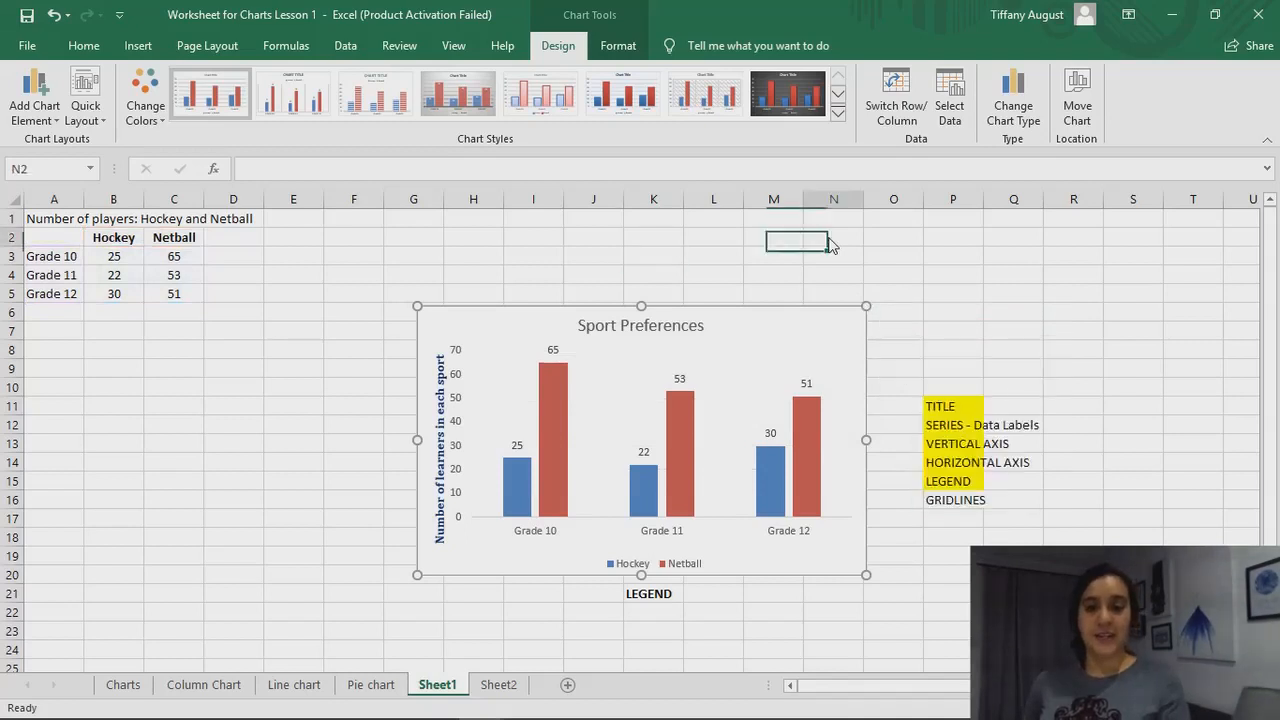
# View the formatting options of the chart title and close them without changing anything
pyautogui.doubleClick(688, 328)
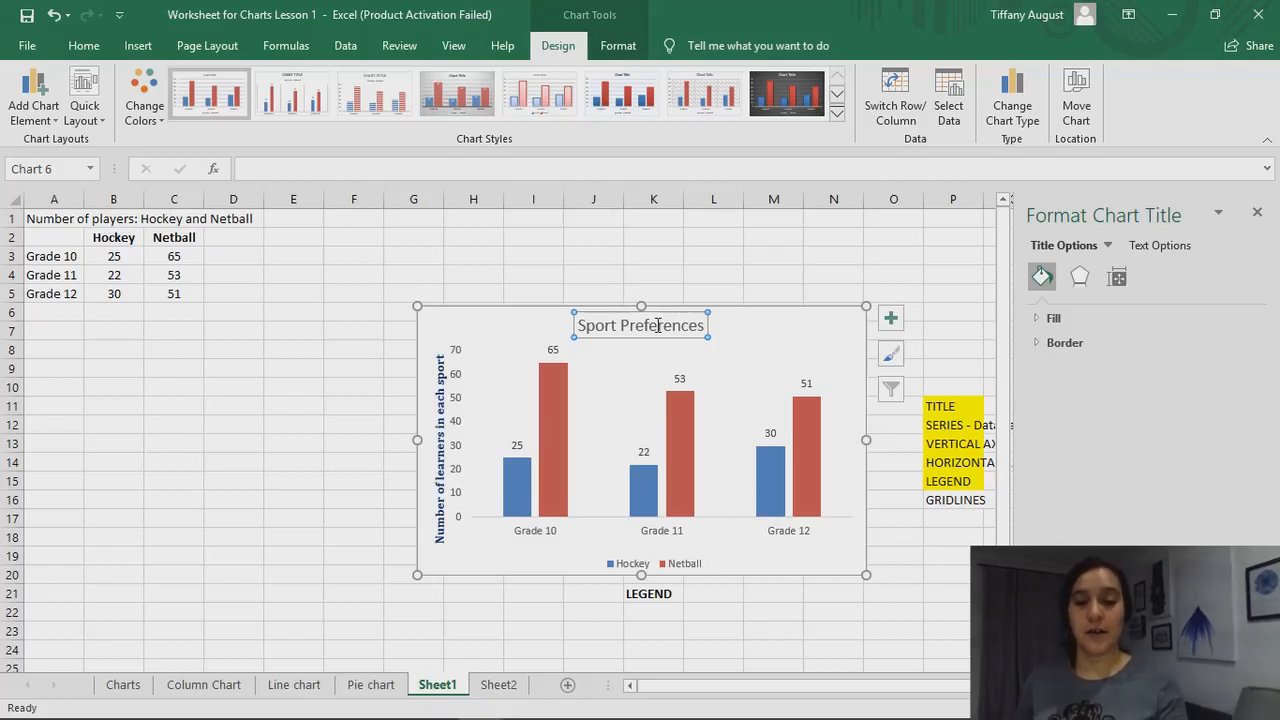
pyautogui.click(702, 276)
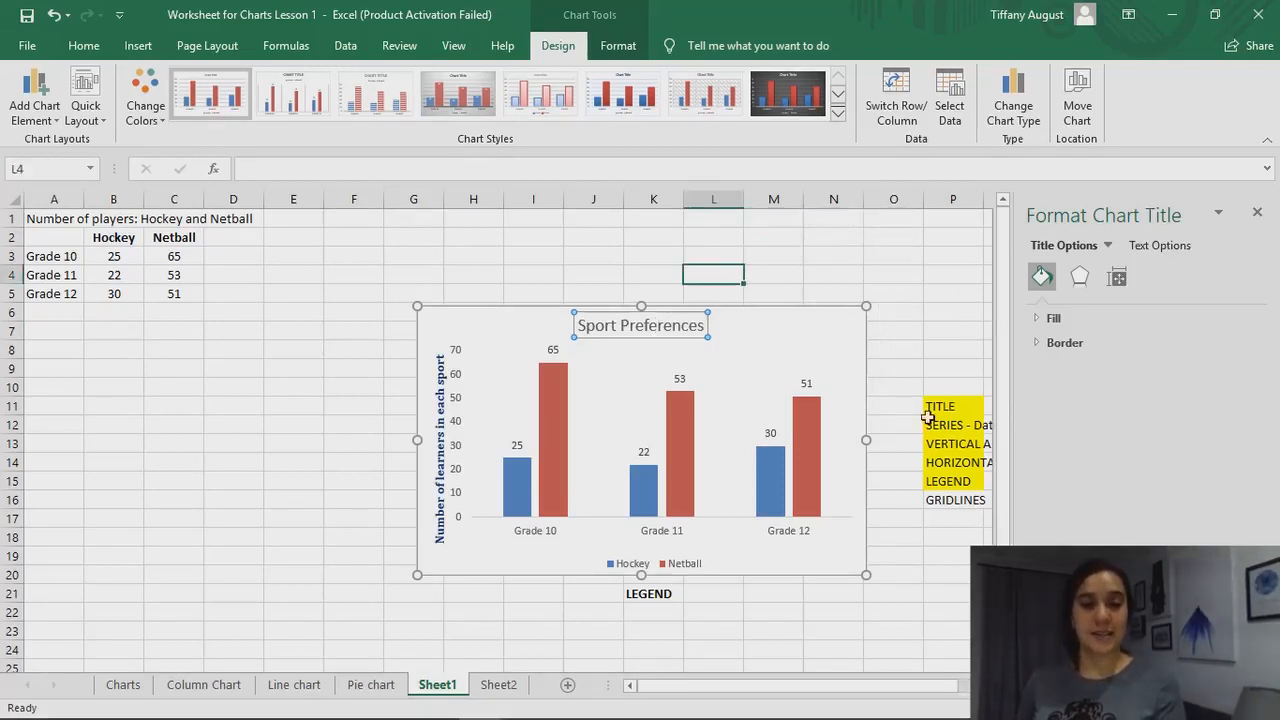
pyautogui.click(1258, 212)
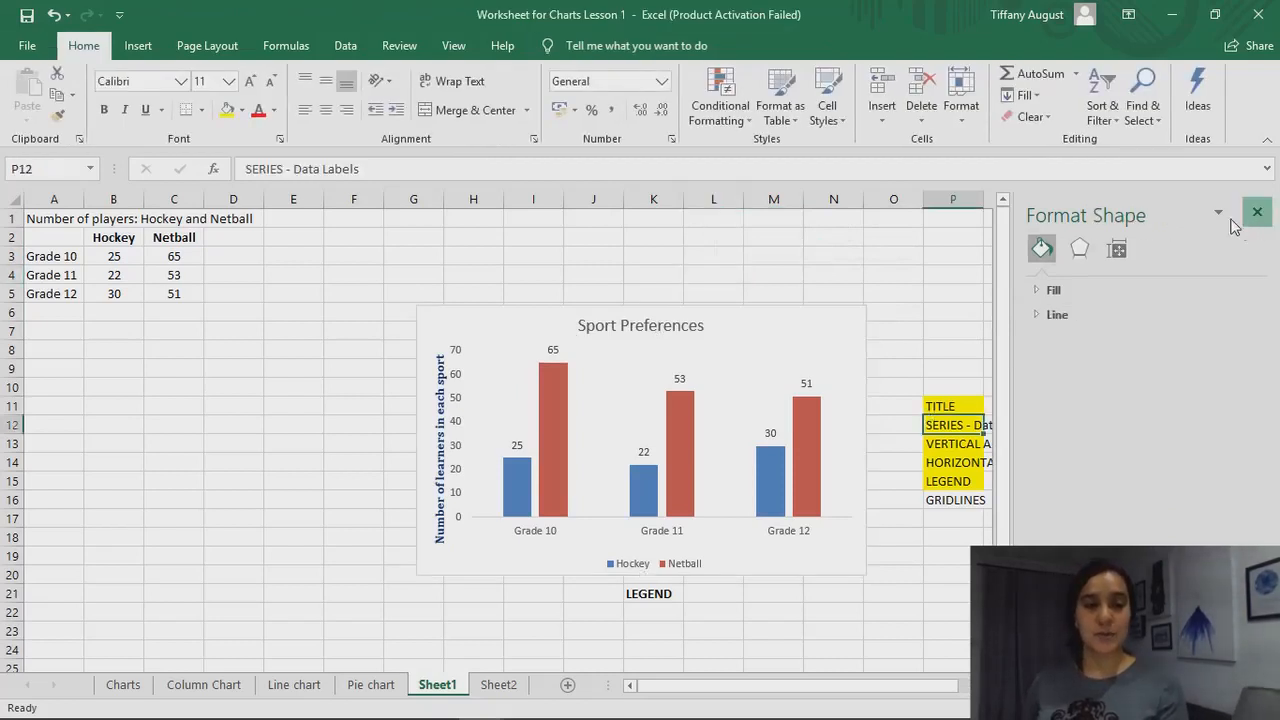